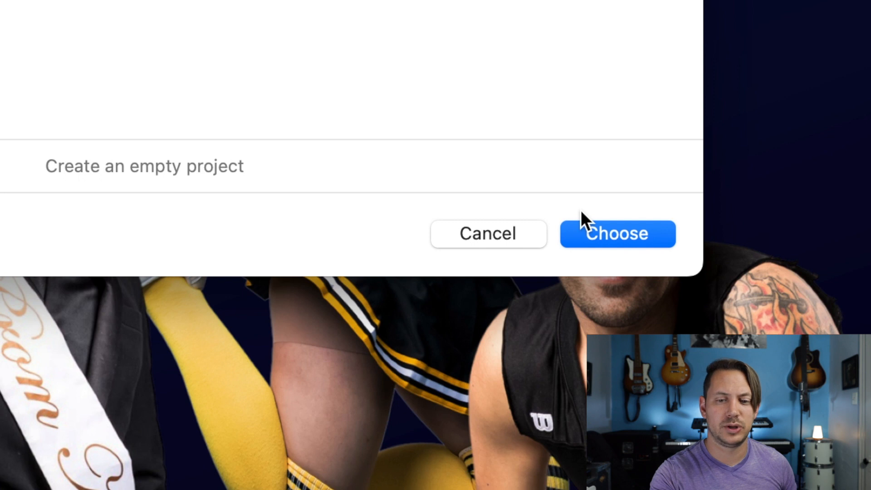
# Step: Create an empty project and rename audio track 1 with the vocalist's first name followed by "Vocal"
pyautogui.click(590, 228)
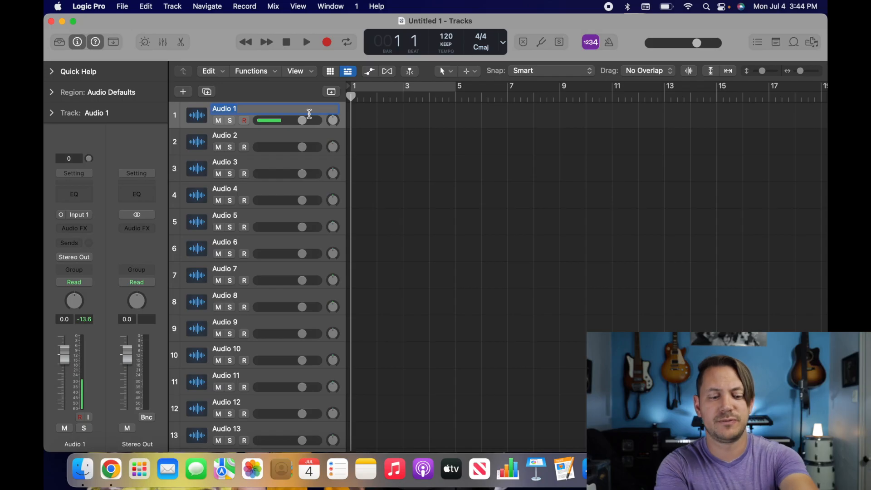
pyautogui.write('David Voc')
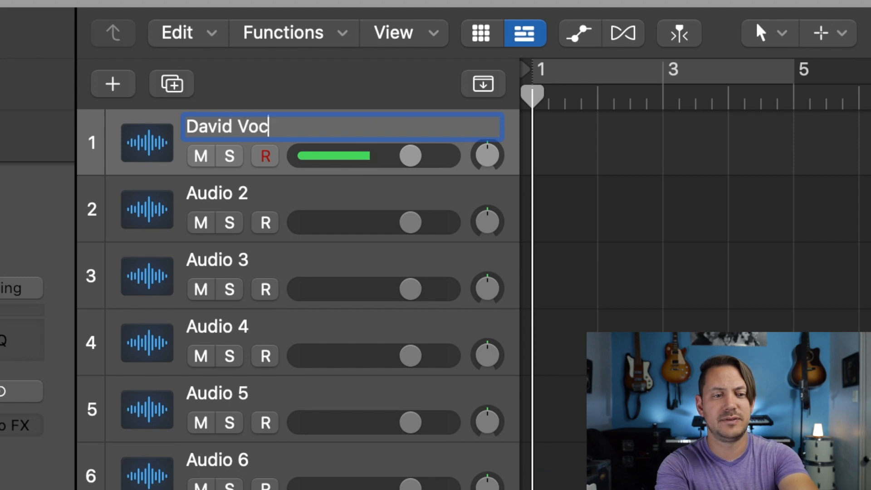
pyautogui.press('Return')
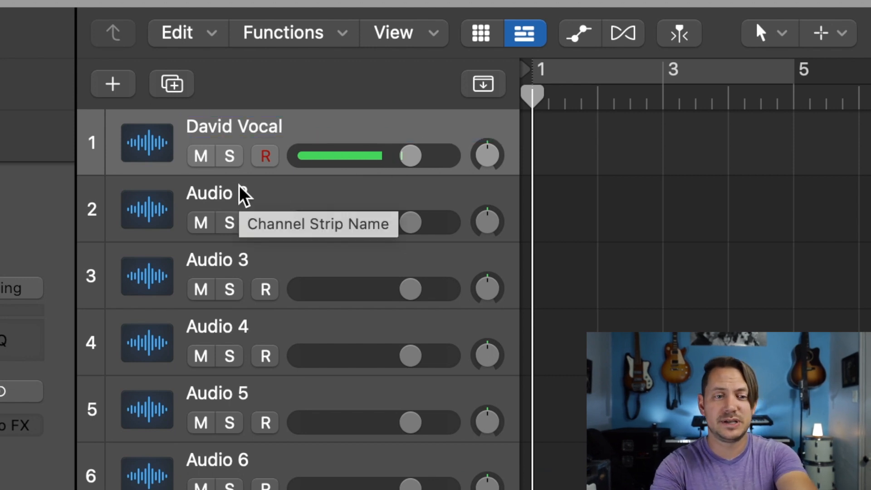
# Step: Skip audio tracks 2 to 4 and rename audio track 5 as "Keys"
pyautogui.click(282, 202)
pyautogui.click(267, 219)
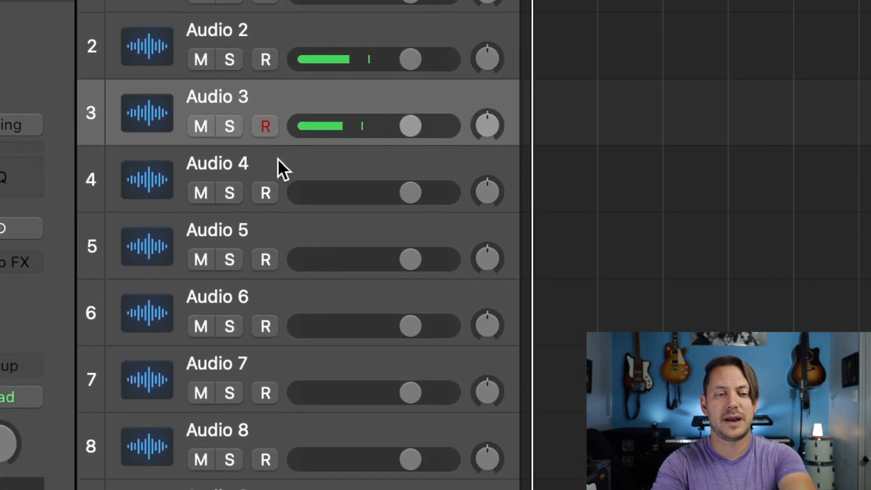
pyautogui.click(277, 284)
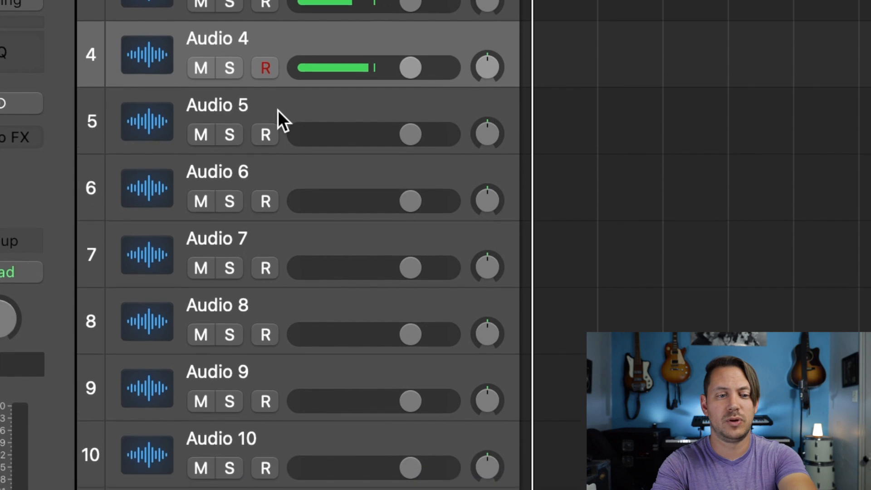
pyautogui.click(277, 196)
pyautogui.doubleClick(232, 98)
pyautogui.write('Keys')
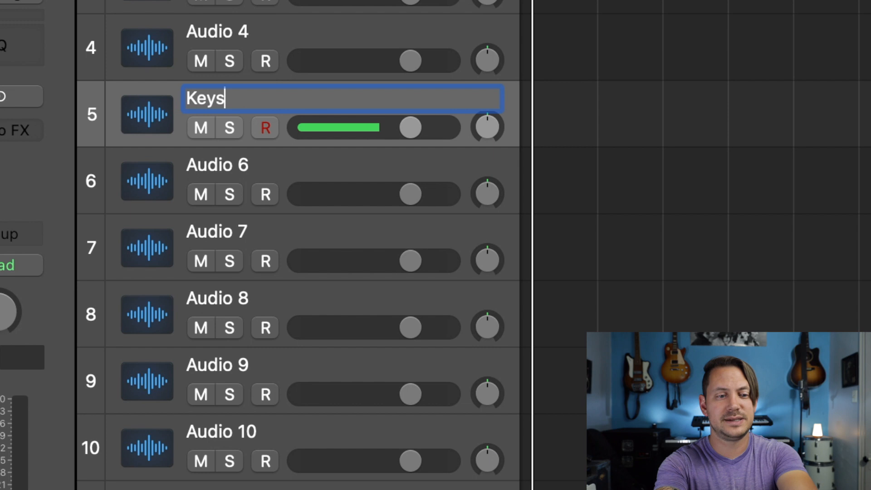
pyautogui.press('Return')
# Step: Rename track 6 with the first guitarist's first name followed by "Guitar", and track 7 as "Acoustic Guitar"
pyautogui.doubleClick(229, 164)
pyautogui.write('David Guitar')
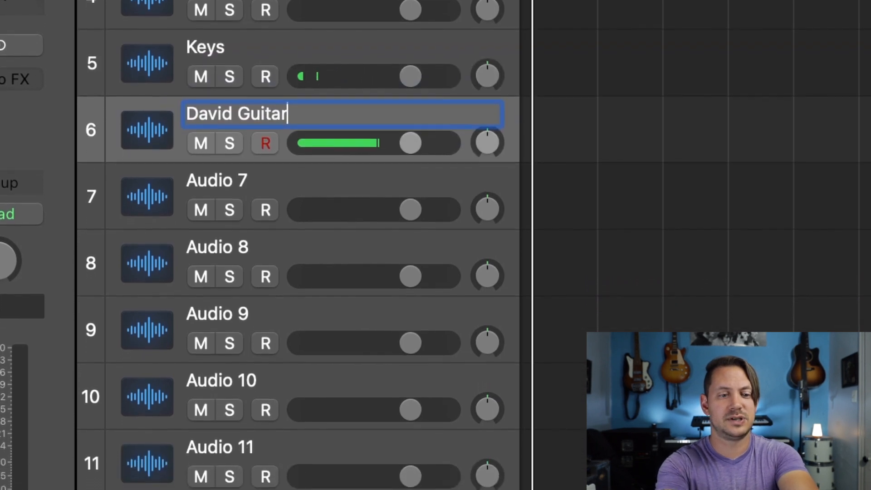
pyautogui.press('Return')
pyautogui.doubleClick(219, 174)
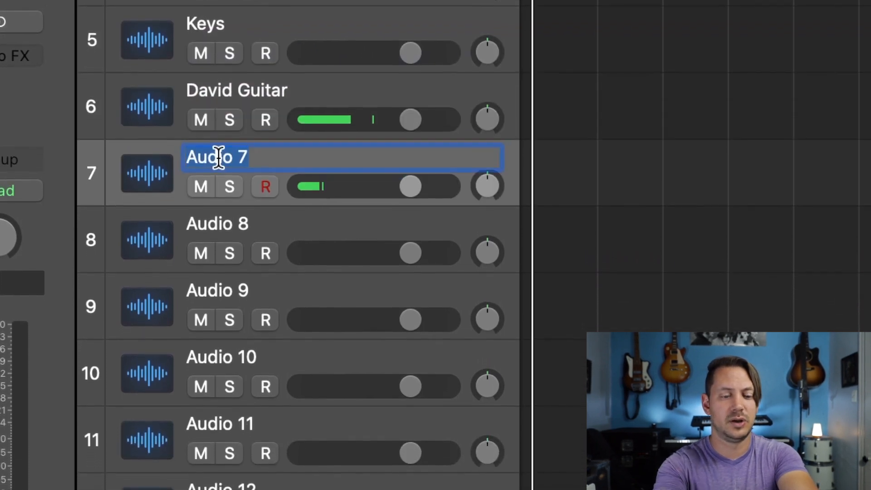
pyautogui.write('Acoustic Guita')
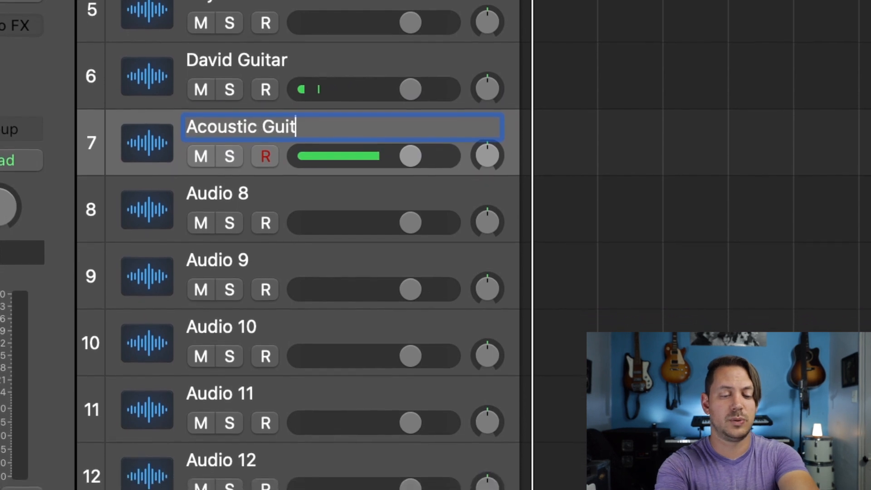
pyautogui.write('r')
pyautogui.press('Return')
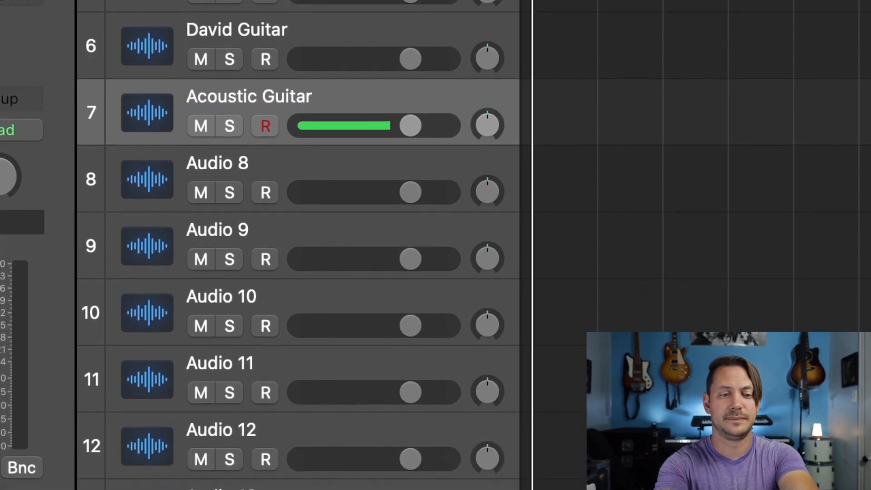
# Step: Rename track 8 with the second guitarist's first name followed by "Guitar", and track 9 as "Bass"
pyautogui.doubleClick(202, 156)
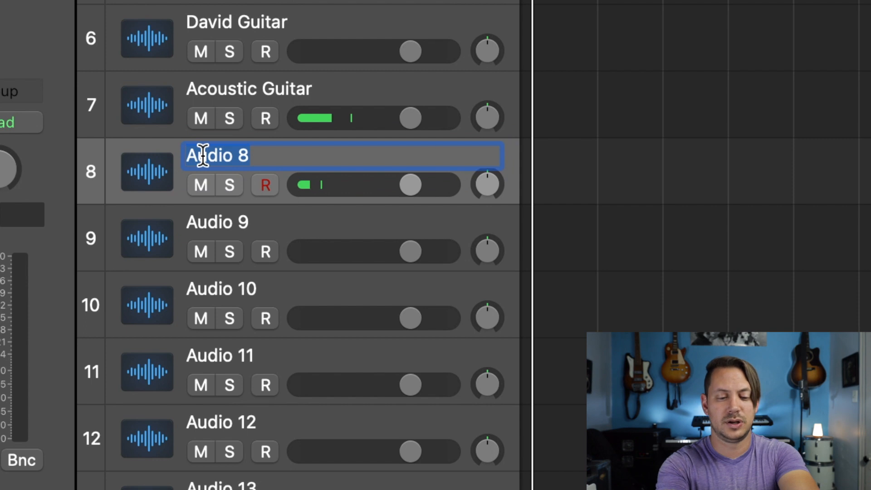
pyautogui.write('Tim Guitar')
pyautogui.press('Return')
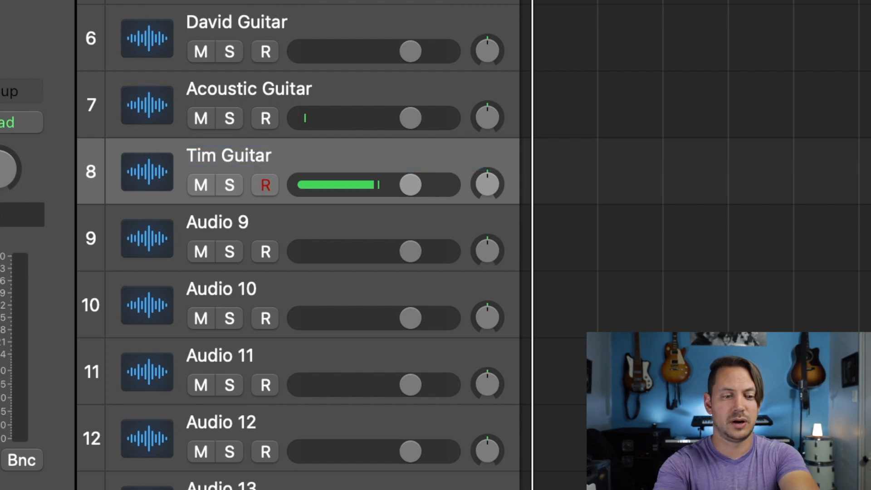
pyautogui.doubleClick(204, 225)
pyautogui.write('Bass')
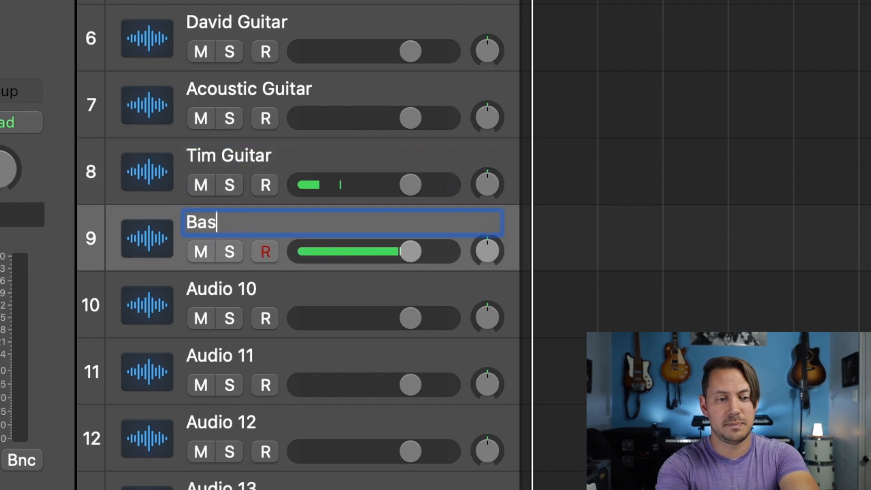
pyautogui.press('Return')
# Step: Rename audio track 10 as "Talkback Mic"
pyautogui.scroll(-5, 188, 189)
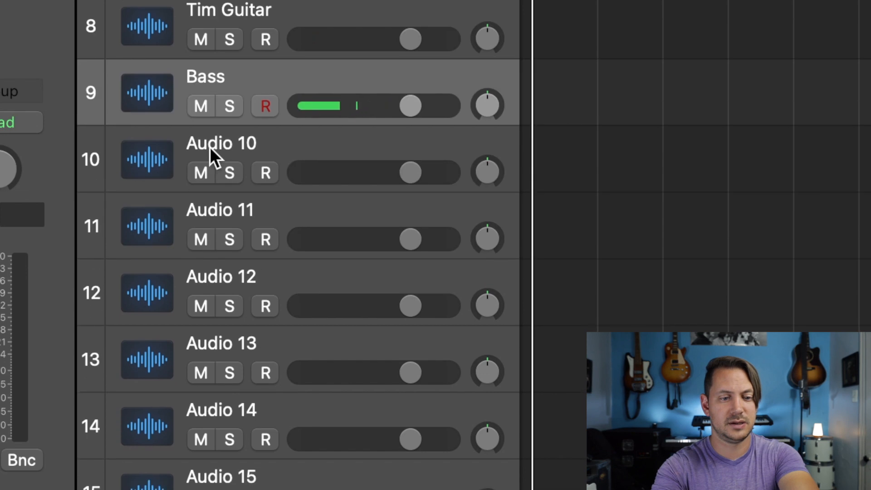
pyautogui.doubleClick(210, 147)
pyautogui.write('Talkbac')
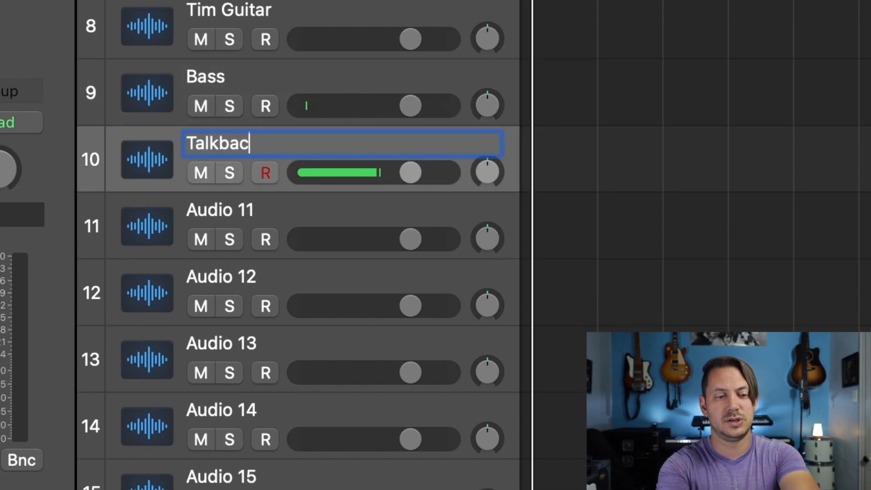
pyautogui.write('k Mic')
pyautogui.press('Return')
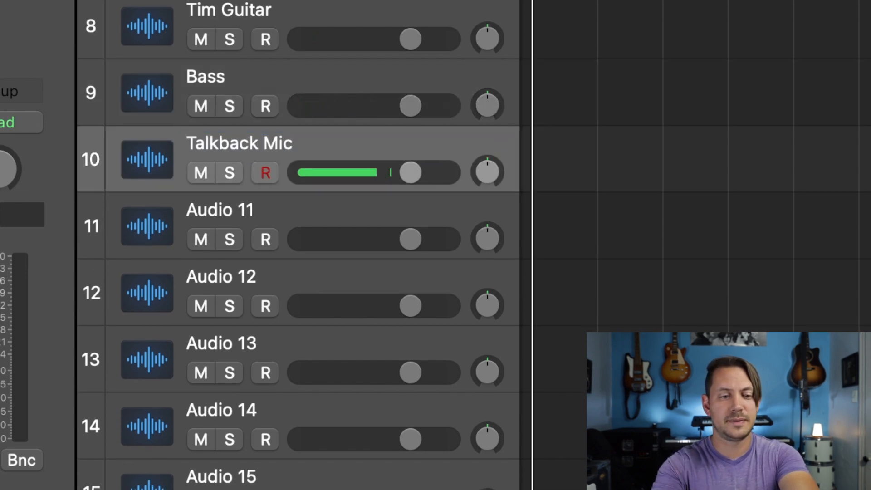
# Step: Rename audio track 11 as "Kick" and audio track 12 as "Snare"
pyautogui.scroll(-5, 206, 206)
pyautogui.doubleClick(209, 26)
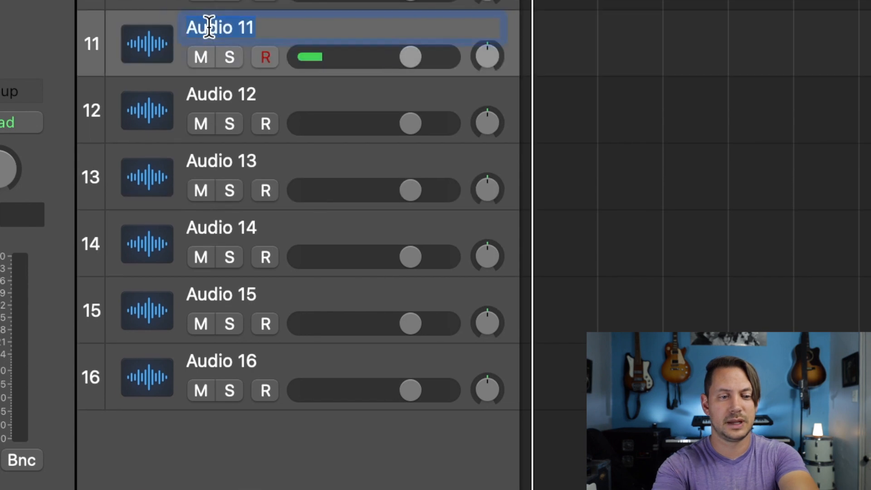
pyautogui.write('Kick')
pyautogui.press('Return')
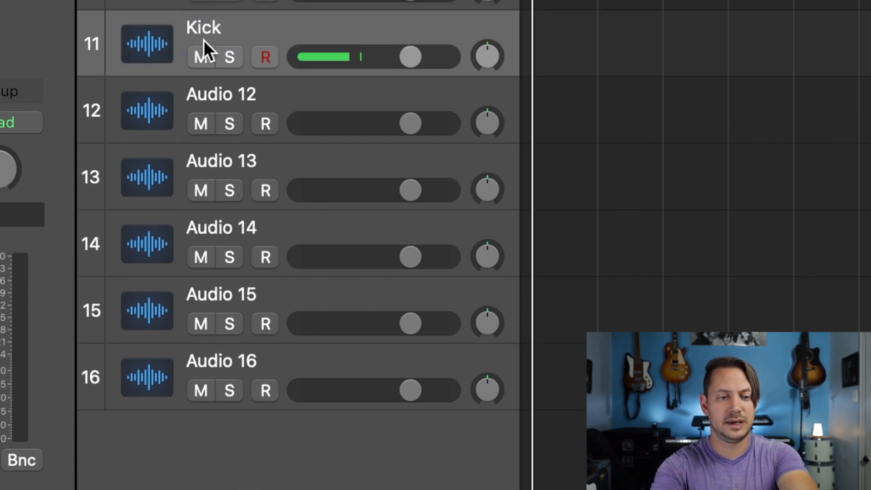
pyautogui.doubleClick(204, 94)
pyautogui.write('Snare')
pyautogui.press('Return')
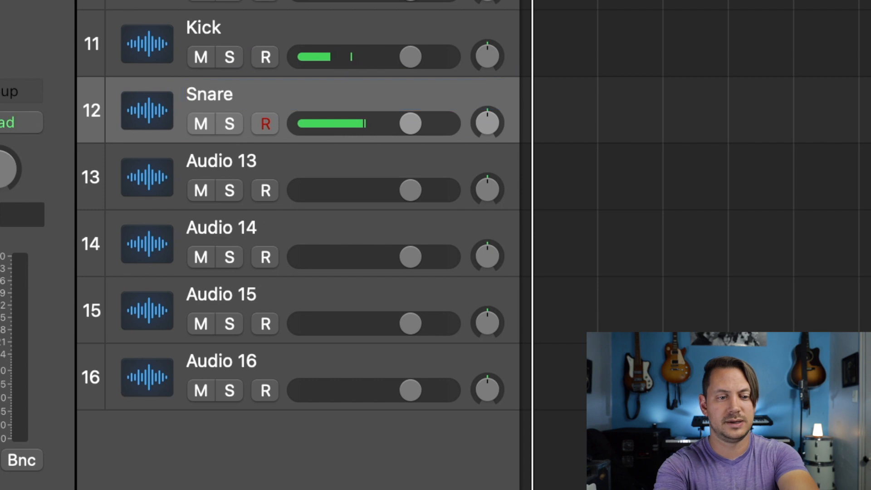
# Step: Rename audio track 13 as "Rack Tom" and audio track 14 as "Floor Tom"
pyautogui.doubleClick(222, 164)
pyautogui.write('Rack Tom')
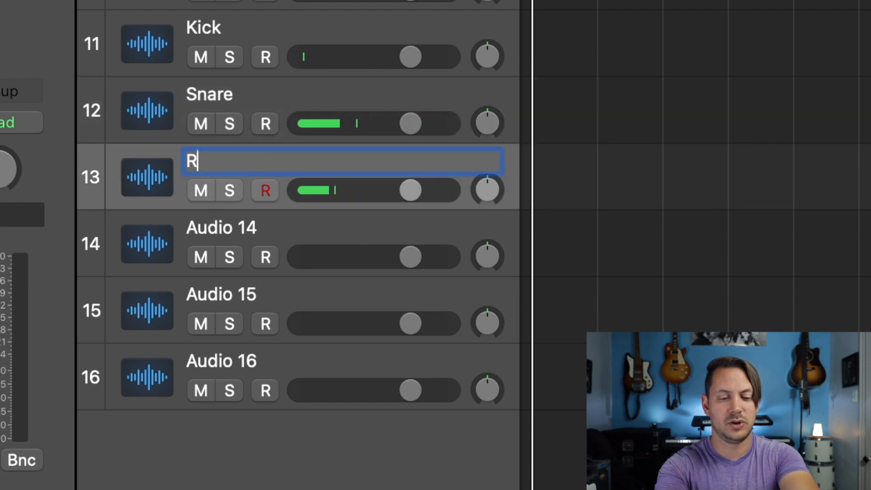
pyautogui.press('Return')
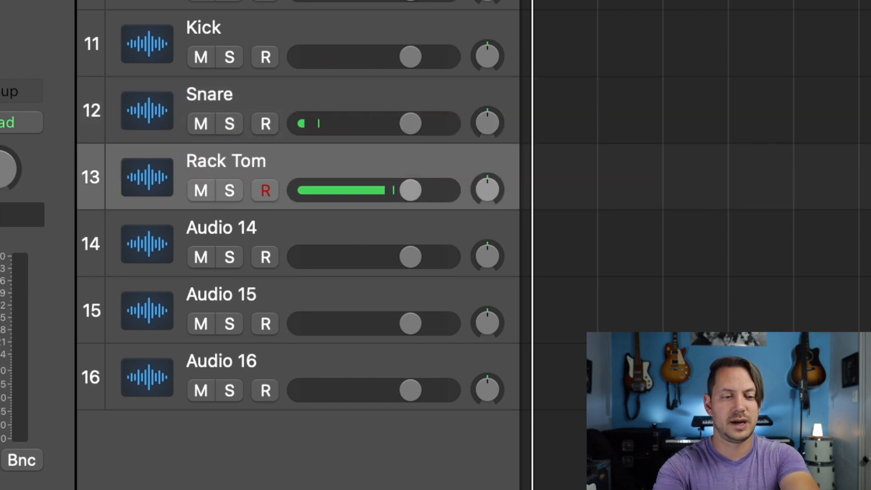
pyautogui.doubleClick(202, 227)
pyautogui.write('Floor Tom')
pyautogui.press('Return')
# Step: Rename audio track 15 as "OH Left" and audio track 16 as "OH Right"
pyautogui.doubleClick(194, 297)
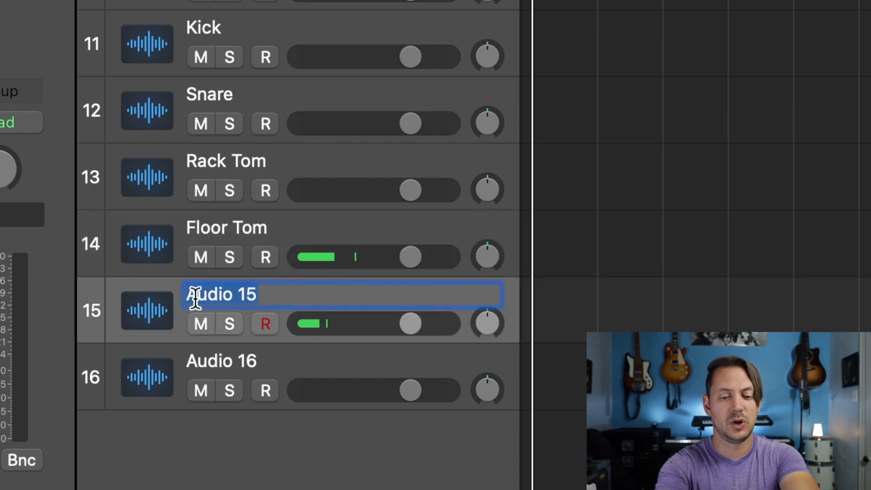
pyautogui.write('OH L')
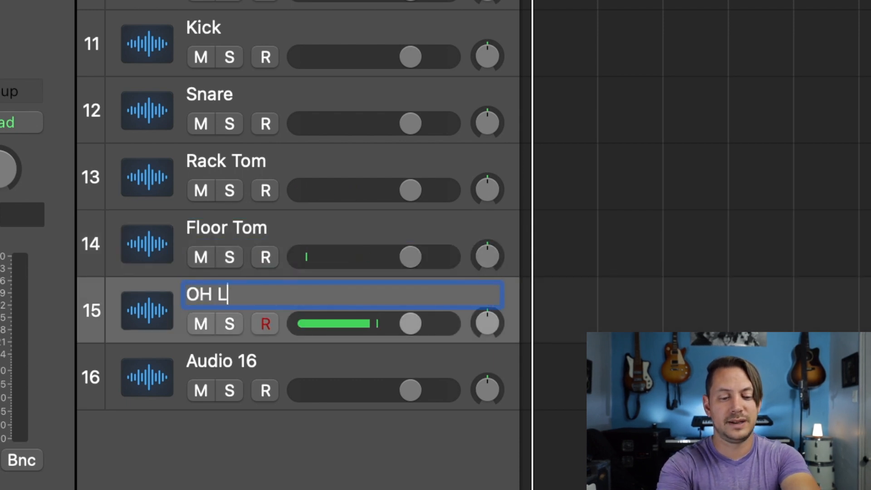
pyautogui.press('Return')
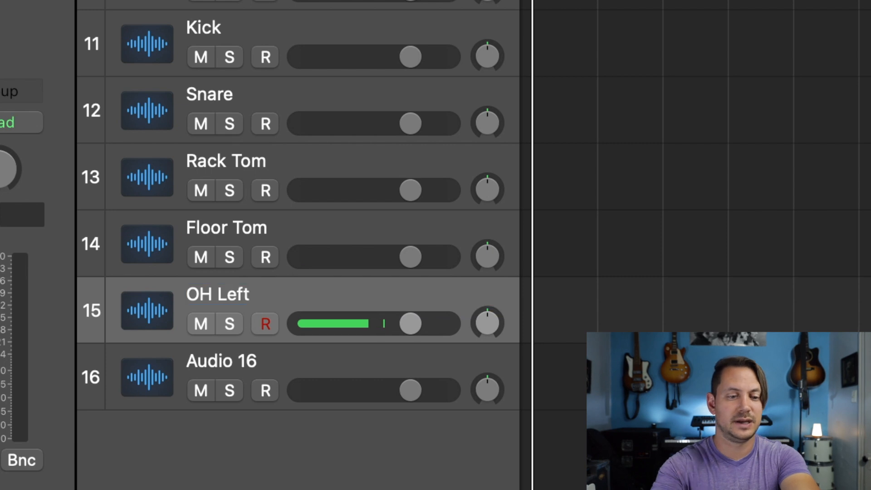
pyautogui.doubleClick(202, 361)
pyautogui.write('OH Righ')
pyautogui.write('t')
pyautogui.press('Return')
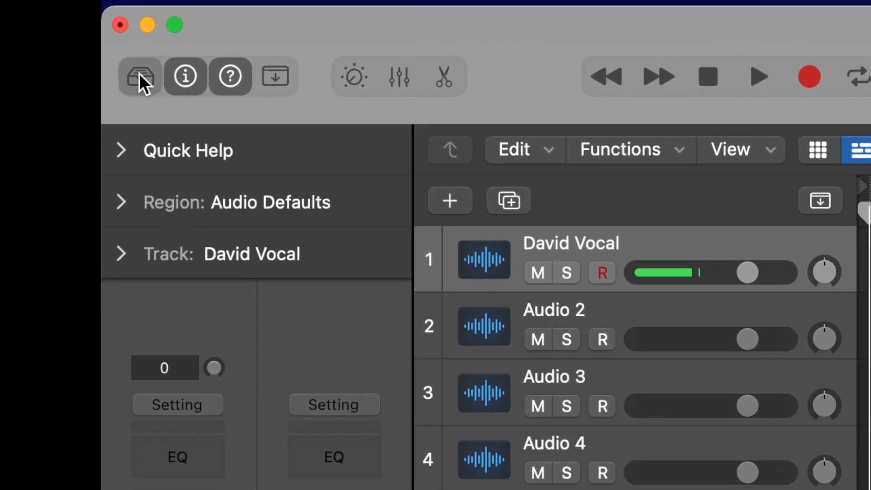
# Step: Load the Tracking Vocal patch from the Library's Voice category onto the vocal track 1
pyautogui.click(59, 42)
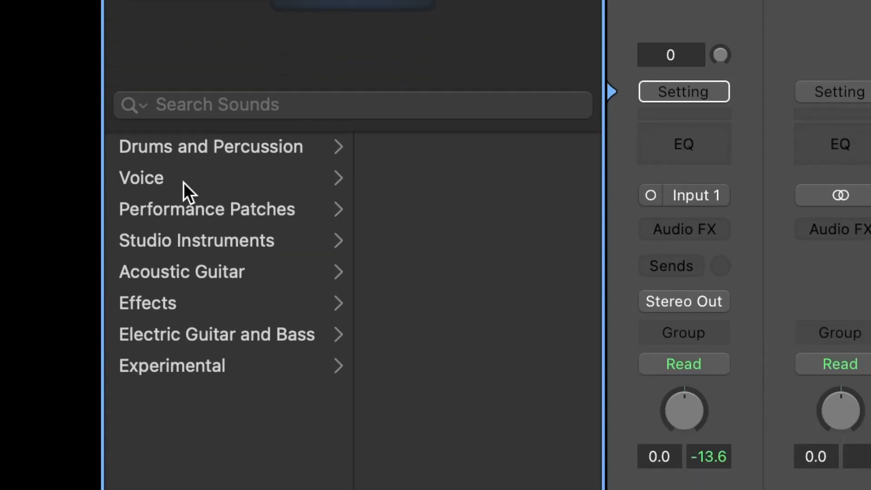
pyautogui.click(183, 183)
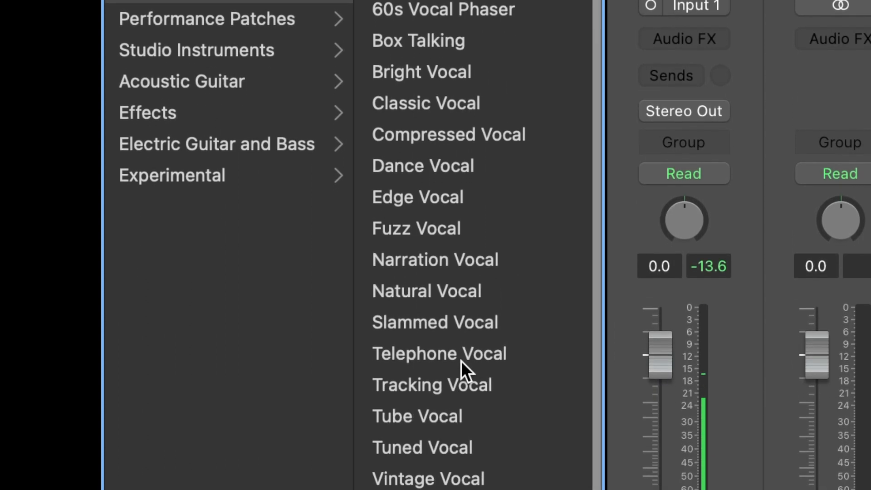
pyautogui.click(442, 448)
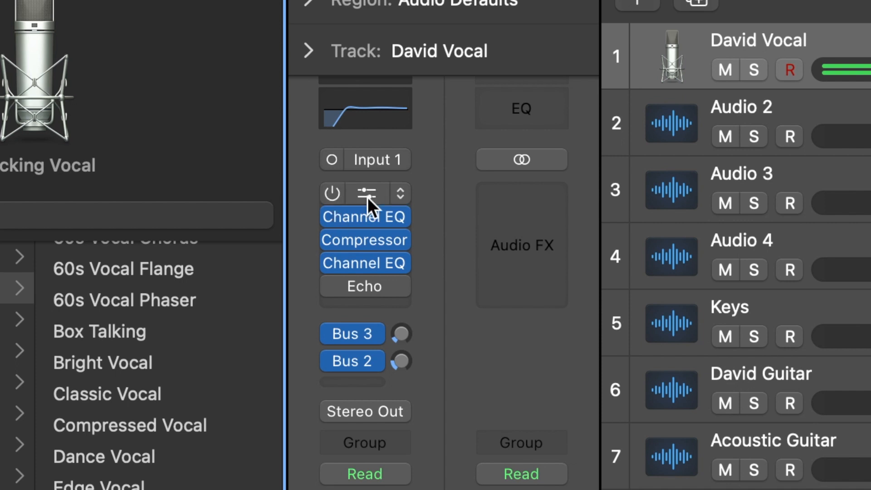
# Step: Replace the DeEsser 2 plug-in on the vocal track with Melodyne in mono
pyautogui.click(397, 193)
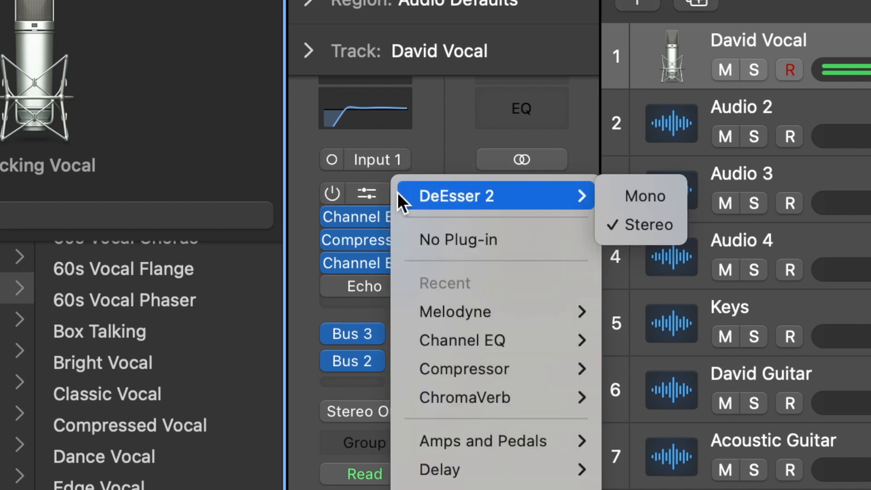
pyautogui.moveTo(456, 311)
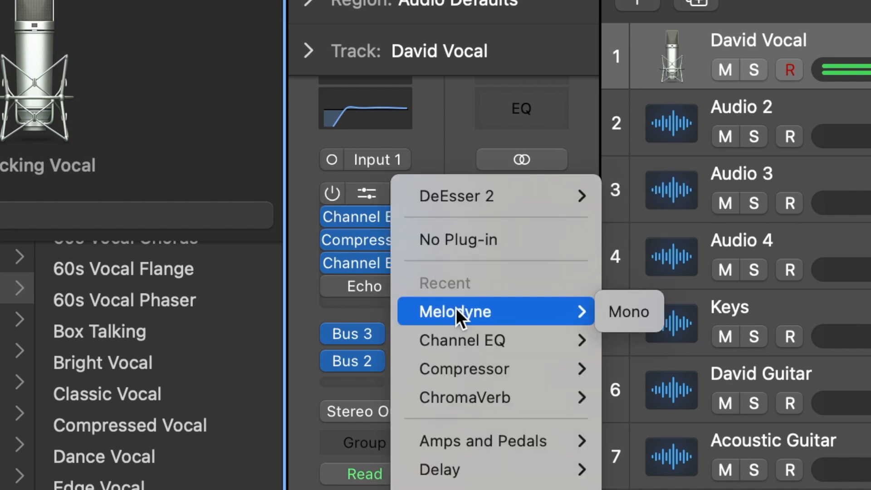
pyautogui.click(606, 311)
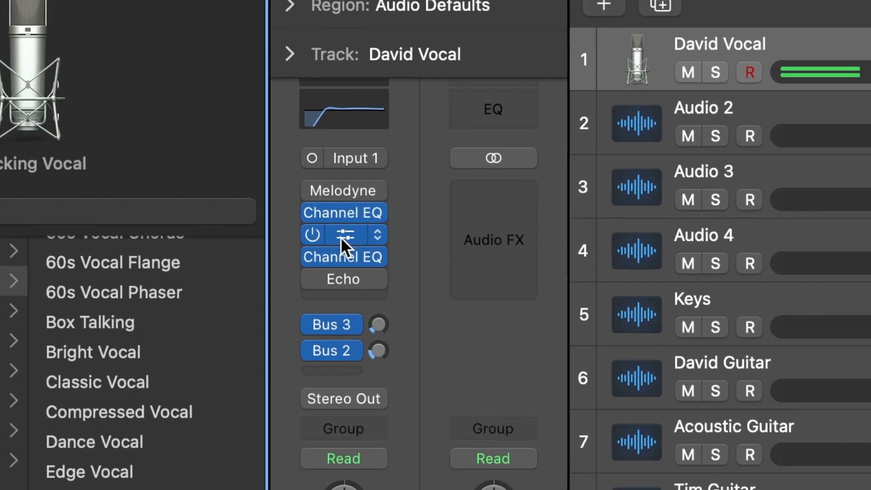
# Step: Load the Vocal Hard preset from the Voice presets in the vocal track's Compressor
pyautogui.click(363, 242)
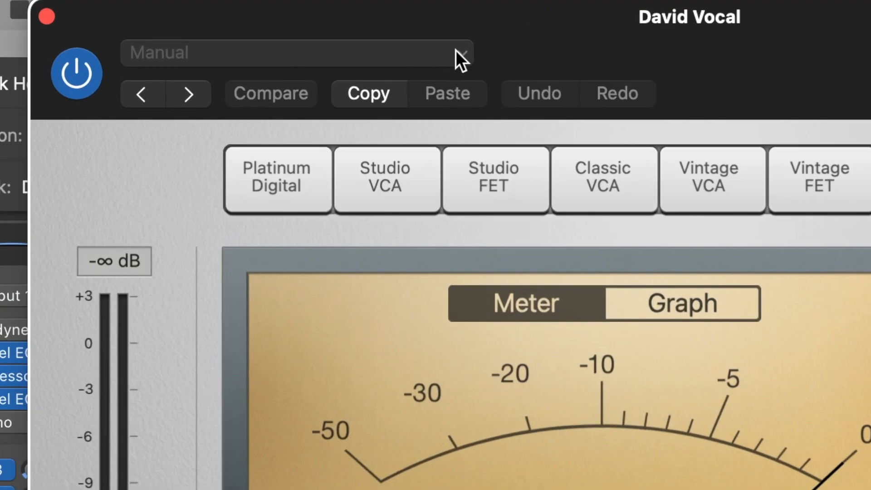
pyautogui.click(327, 29)
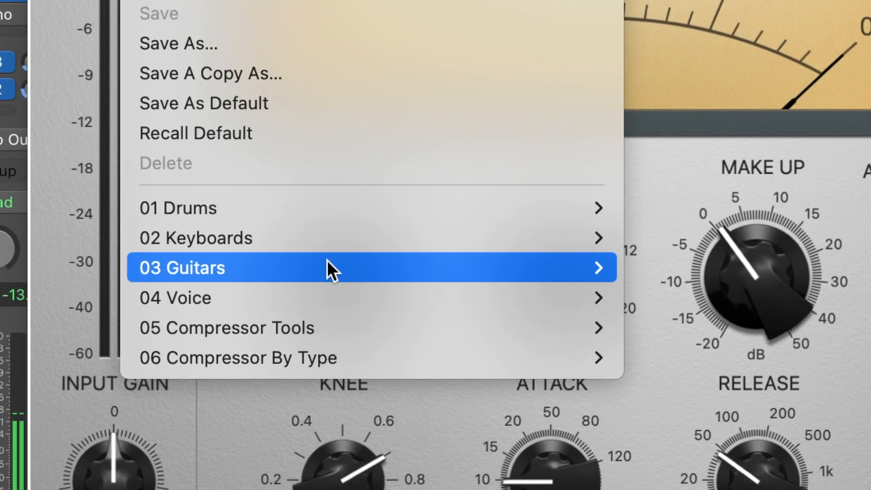
pyautogui.moveTo(325, 417)
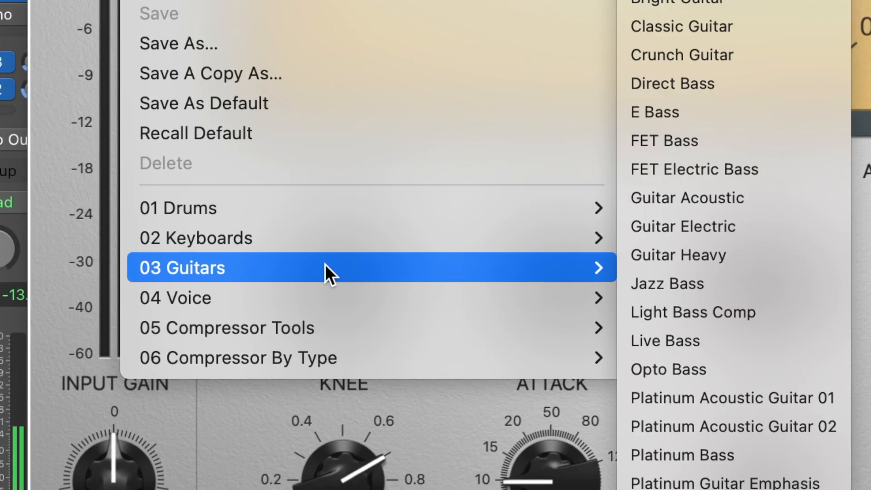
pyautogui.moveTo(321, 295)
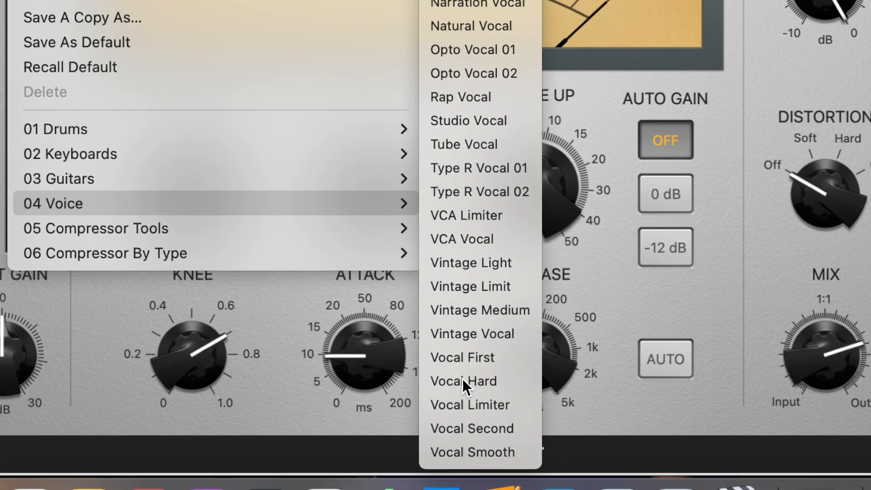
pyautogui.click(428, 370)
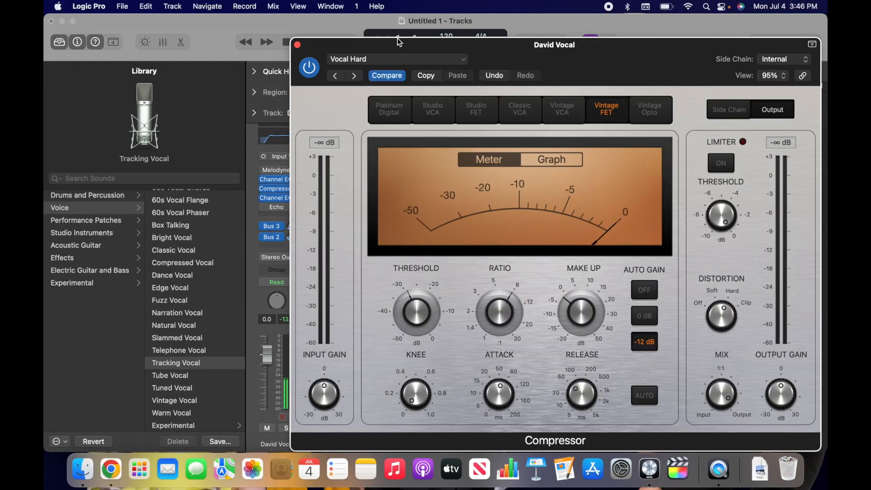
# Step: Close the Compressor window and delete the unused tracks Audio 2, Audio 3 and Audio 4
pyautogui.click(297, 45)
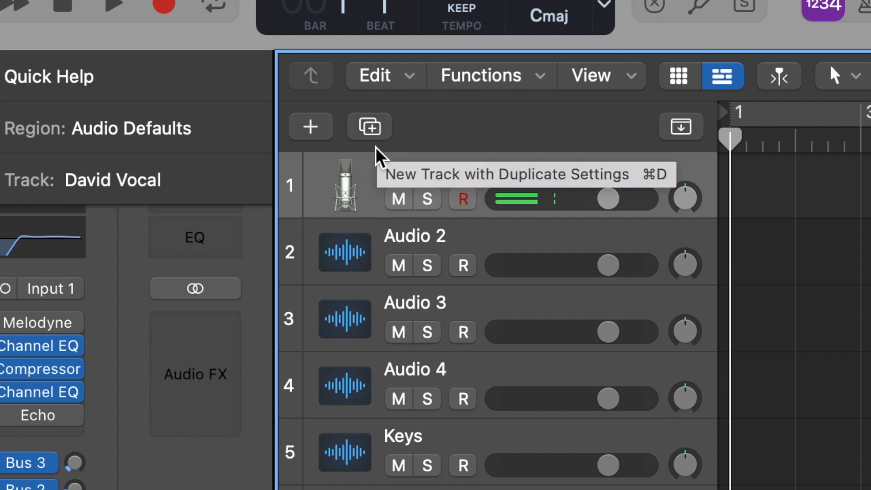
pyautogui.click(492, 243)
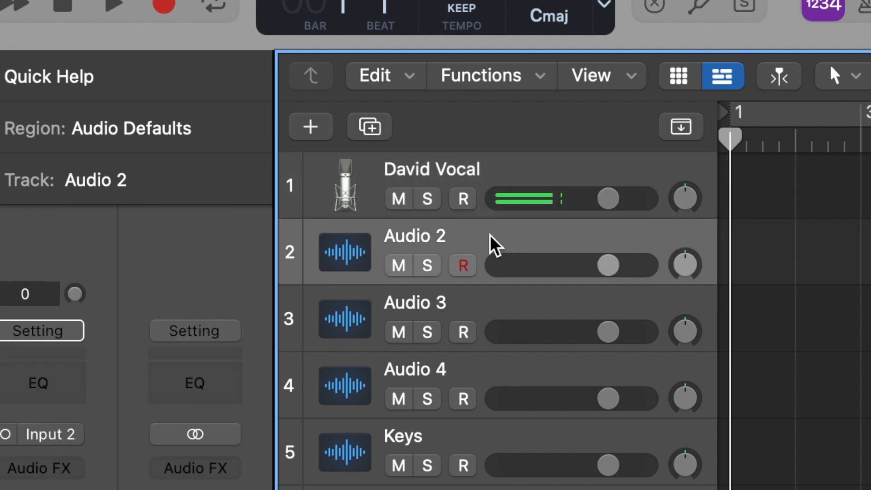
pyautogui.press('super+BackSpace')
pyautogui.press('super+BackSpace')
pyautogui.press('super+BackSpace')
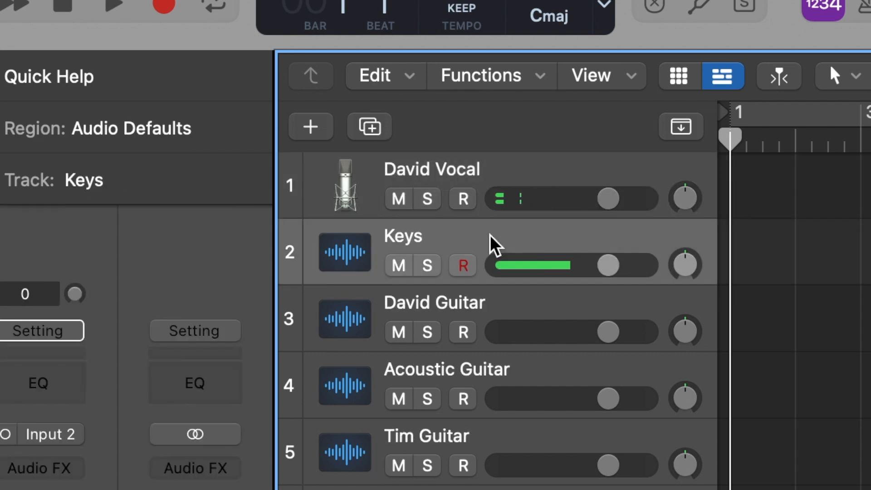
# Step: Duplicate vocal track 1 with its settings three times
pyautogui.click(530, 181)
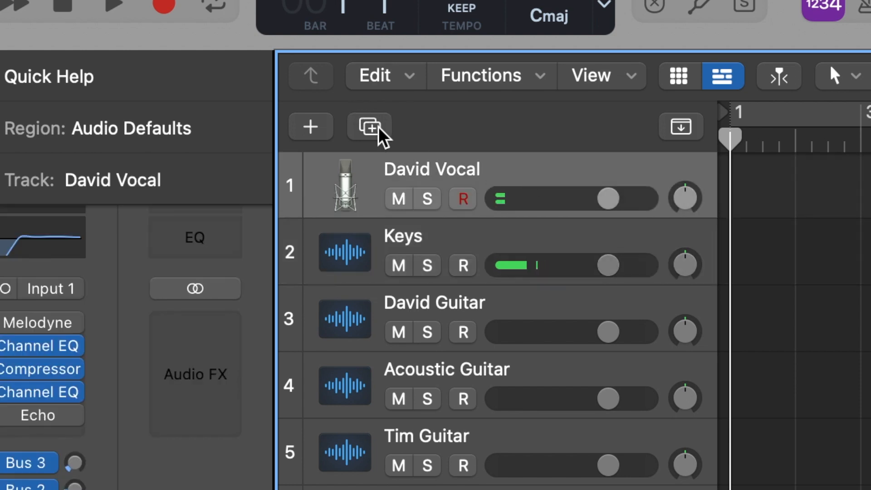
pyautogui.click(376, 127)
pyautogui.click(376, 126)
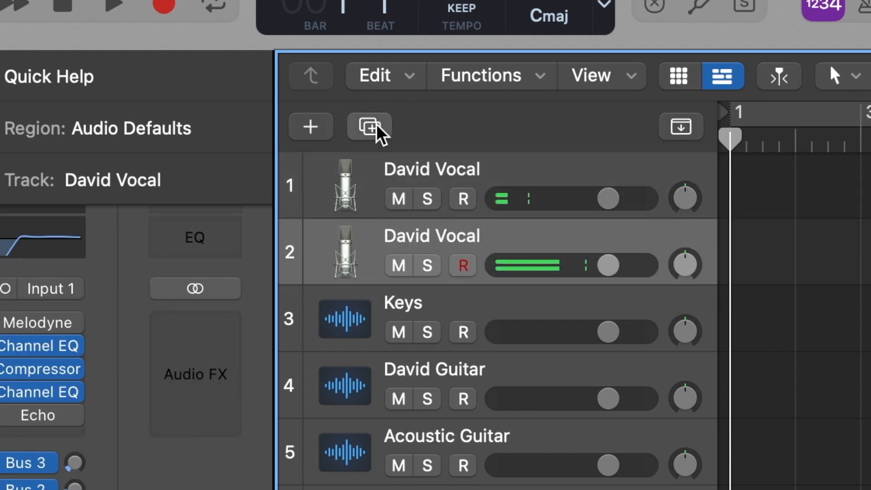
pyautogui.click(376, 126)
# Step: Rename vocal track 2 by replacing the first name with the second singer's, keeping the word Vocal
pyautogui.doubleClick(406, 236)
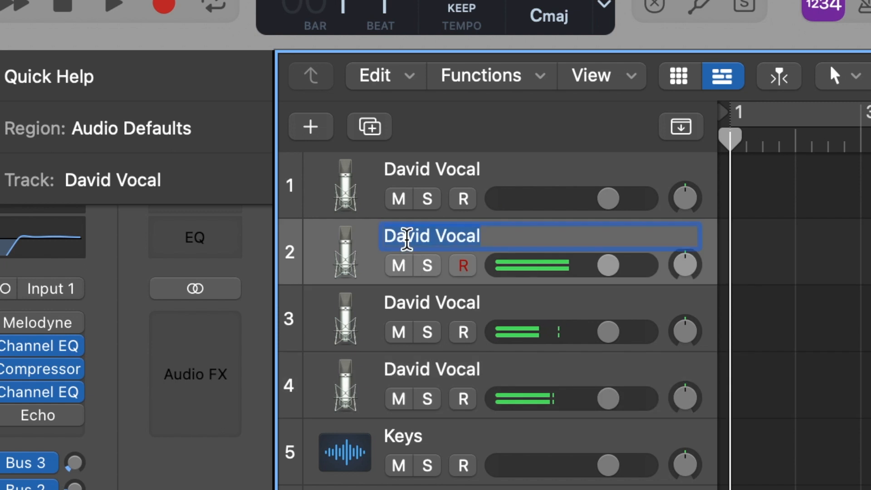
pyautogui.doubleClick(407, 236)
pyautogui.write('Stephaine')
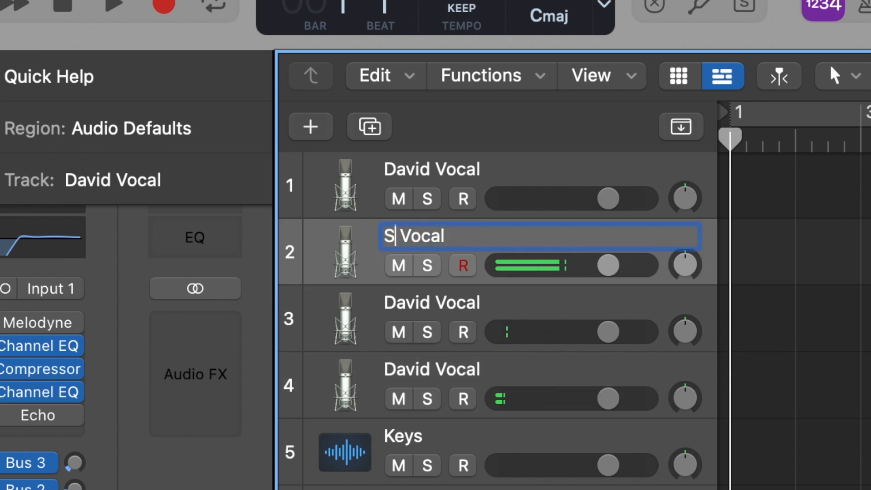
pyautogui.press('Return')
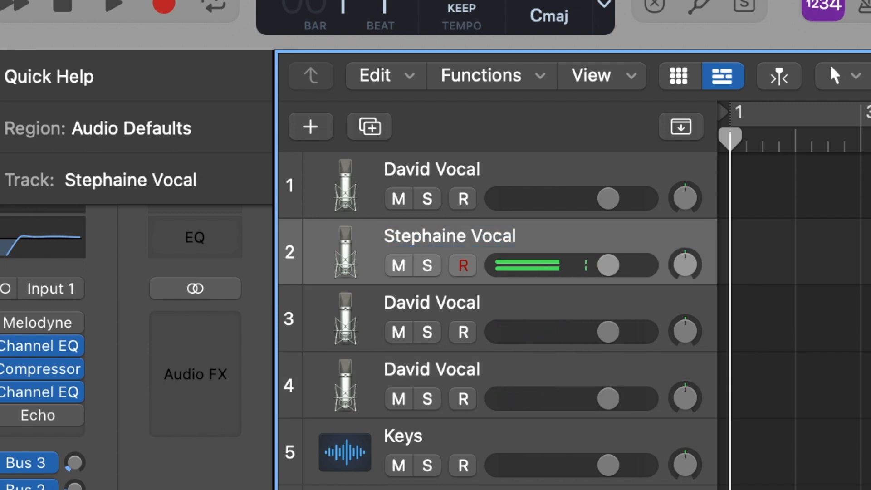
# Step: Rename vocal track 3 with the third singer's first name in front of the word Vocal
pyautogui.click(397, 303)
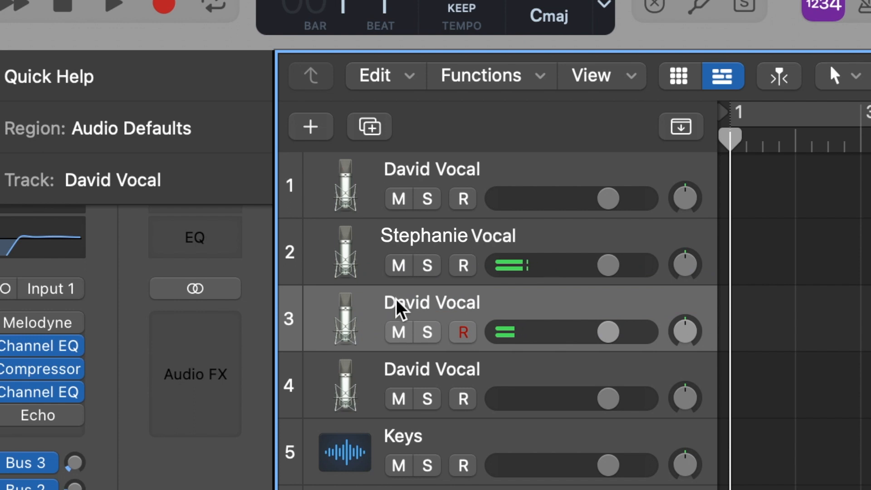
pyautogui.doubleClick(397, 301)
pyautogui.click(397, 304)
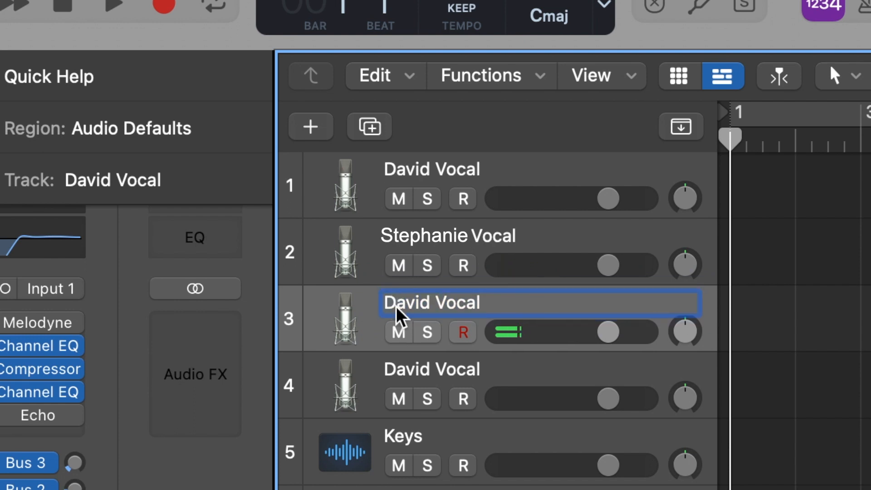
pyautogui.write('Adam')
pyautogui.press('Return')
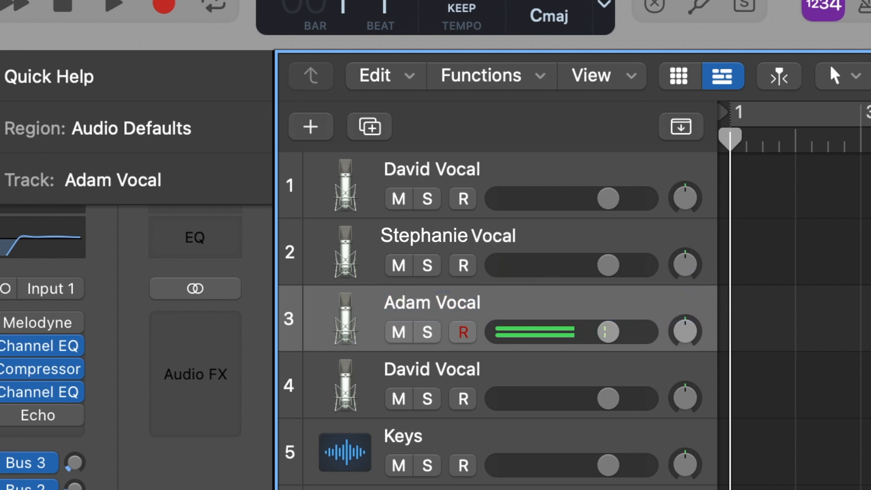
# Step: Rename vocal track 4 with the fourth singer's first name, leaving Vocal as the second word
pyautogui.doubleClick(393, 371)
pyautogui.doubleClick(394, 370)
pyautogui.write('Tim')
pyautogui.press('Return')
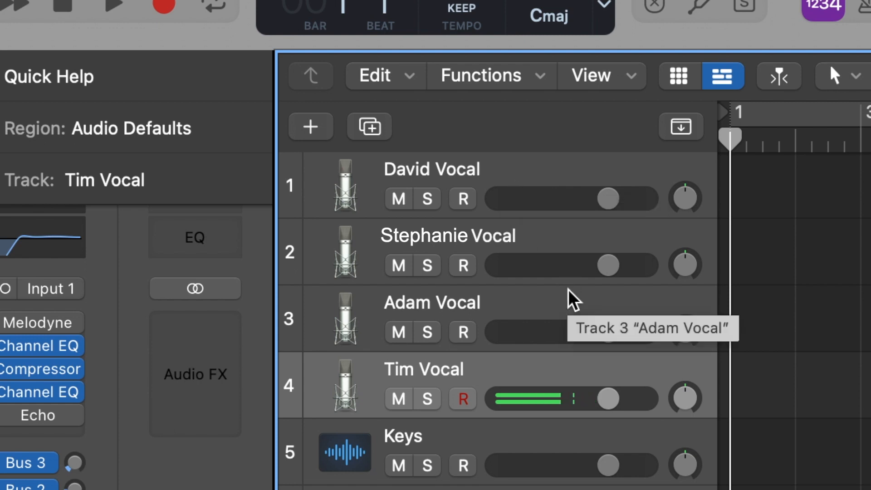
# Step: Pan vocal track 4 far to the right and vocal track 3 slightly less far right
pyautogui.click(685, 398)
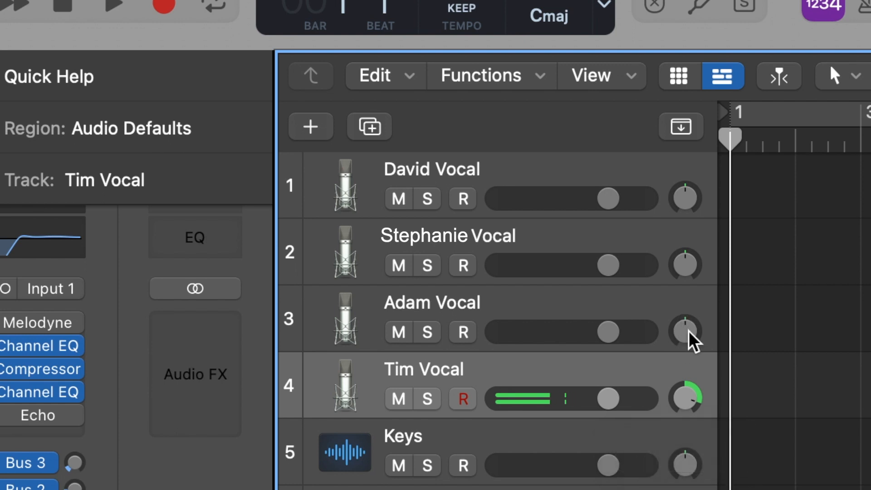
pyautogui.moveTo(688, 333); pyautogui.dragTo(688, 318)
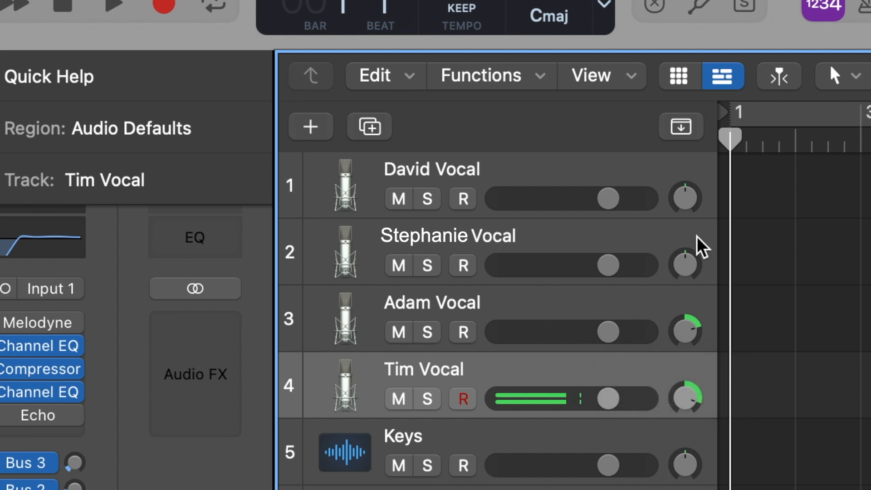
# Step: Try panning vocal track 1 to about -19, then return its pan to the center
pyautogui.click(584, 182)
pyautogui.click(578, 255)
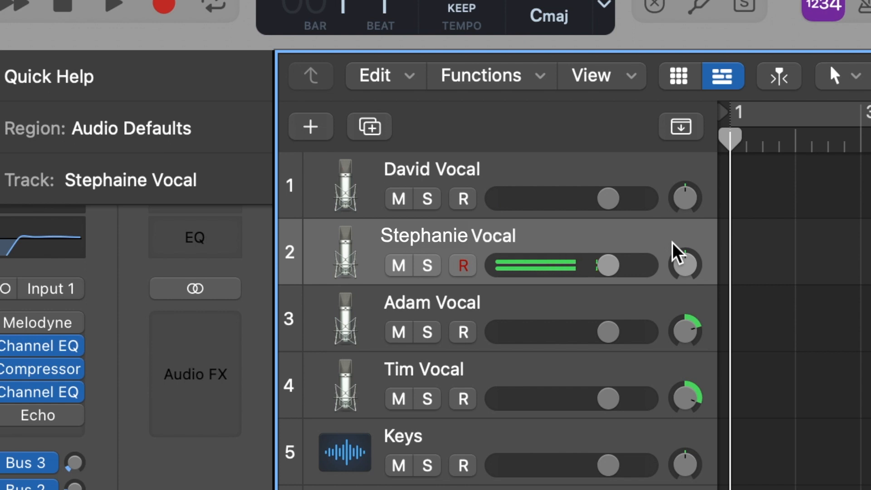
pyautogui.moveTo(680, 210); pyautogui.dragTo(680, 217)
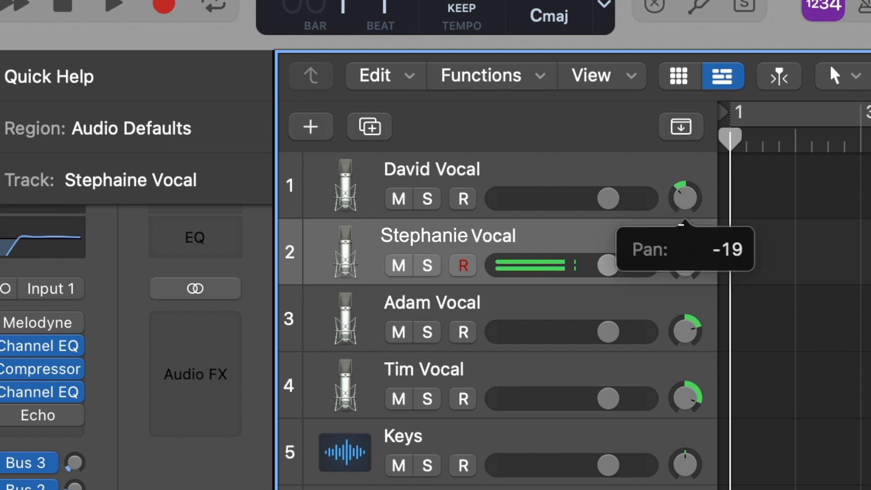
pyautogui.moveTo(682, 207); pyautogui.dragTo(682, 206)
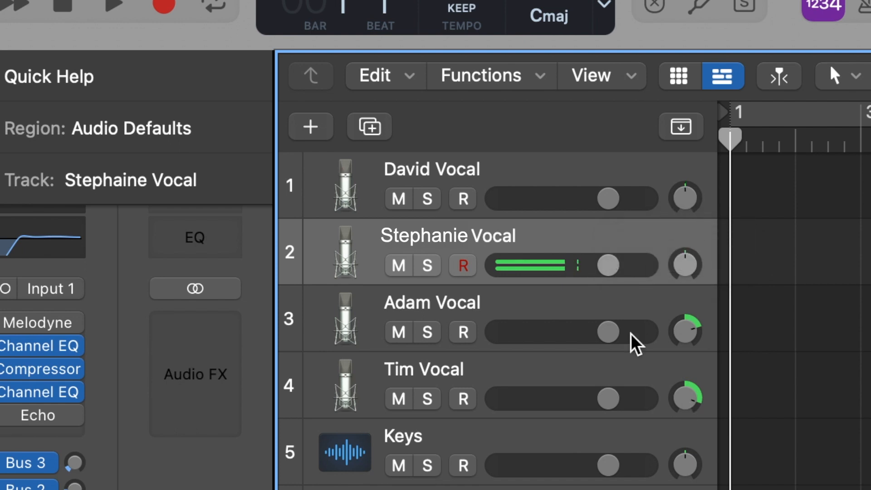
# Step: Pan the guitar on track 6 left to -64 and the guitar on track 8 to the right
pyautogui.click(643, 187)
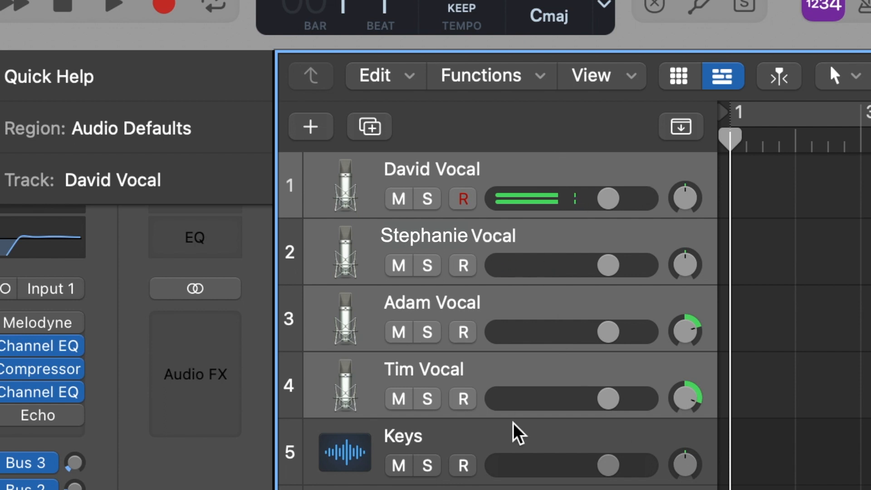
pyautogui.scroll(-5, 516, 433)
pyautogui.click(563, 275)
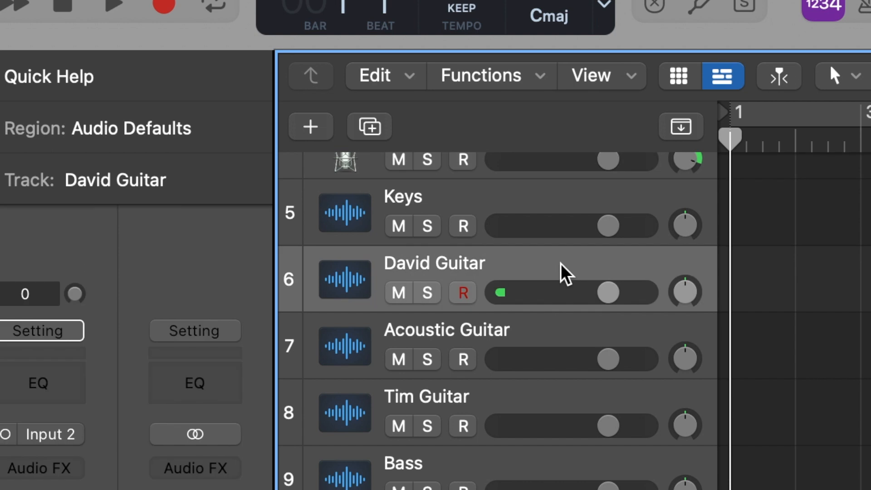
pyautogui.moveTo(682, 295); pyautogui.dragTo(703, 337)
pyautogui.moveTo(688, 427); pyautogui.dragTo(688, 395)
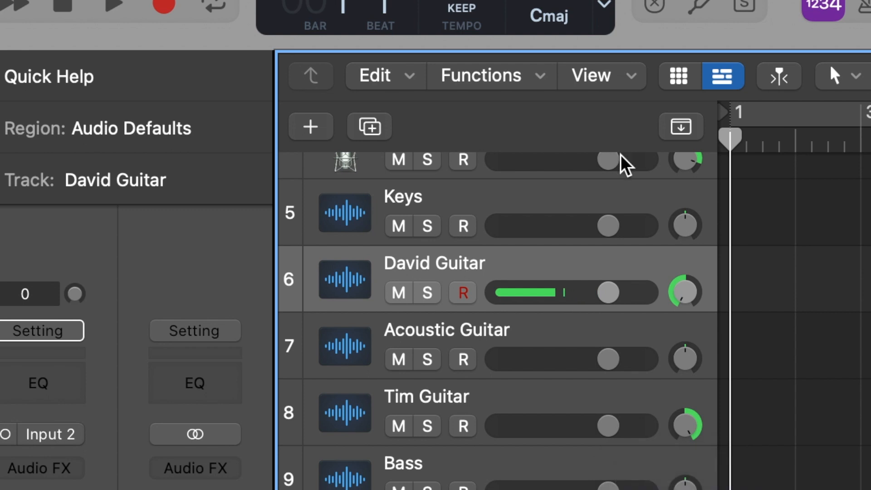
pyautogui.scroll(3, 499, 318)
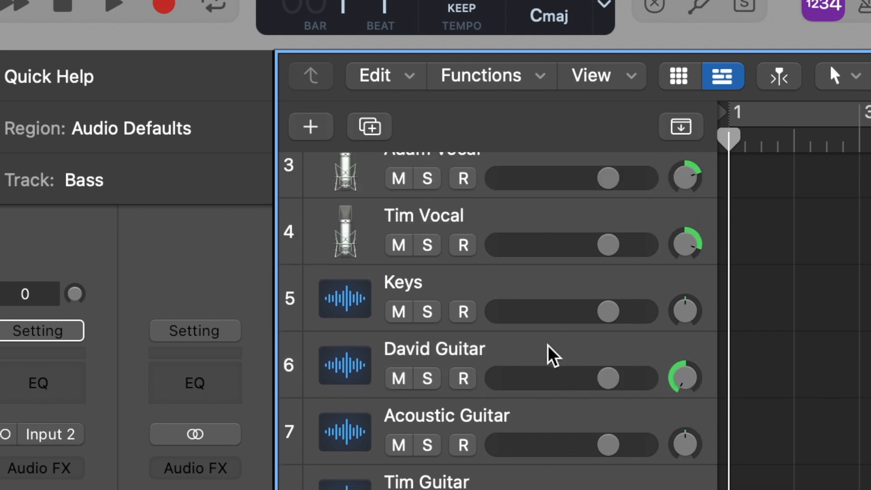
# Step: Insert a mono Channel EQ on guitar track 6
pyautogui.click(502, 352)
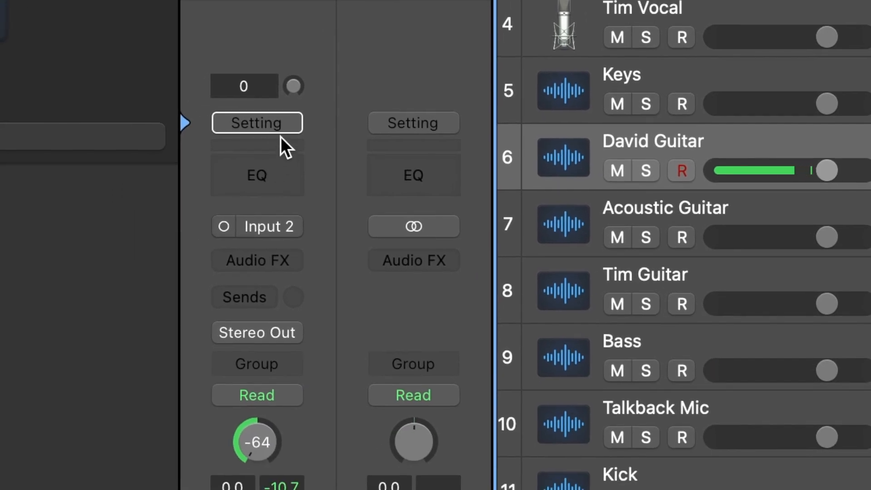
pyautogui.click(282, 262)
pyautogui.moveTo(291, 361)
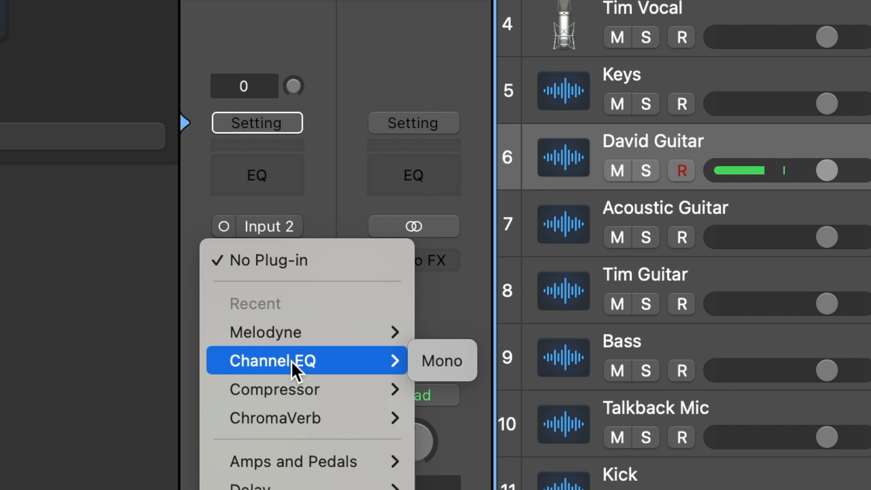
pyautogui.click(429, 359)
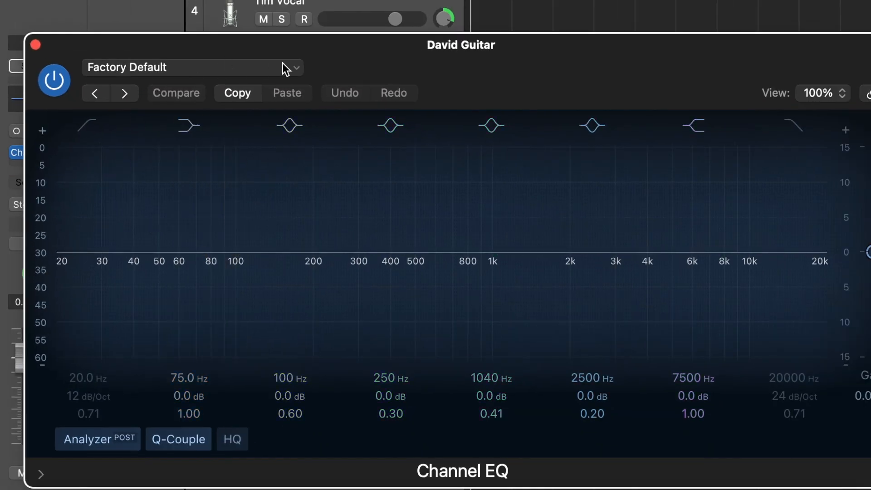
# Step: Load the Picked Electric Guitar preset from the 03 Guitar presets in the Channel EQ and close its window
pyautogui.click(295, 69)
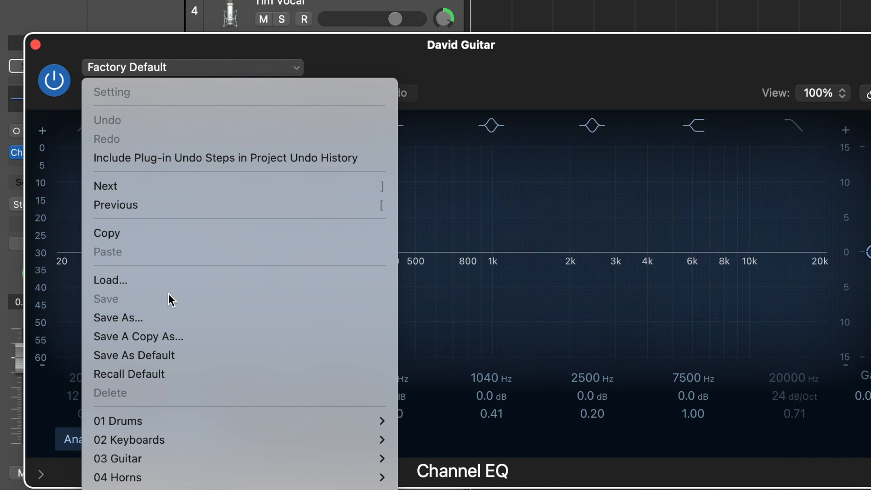
pyautogui.scroll(-2, 168, 293)
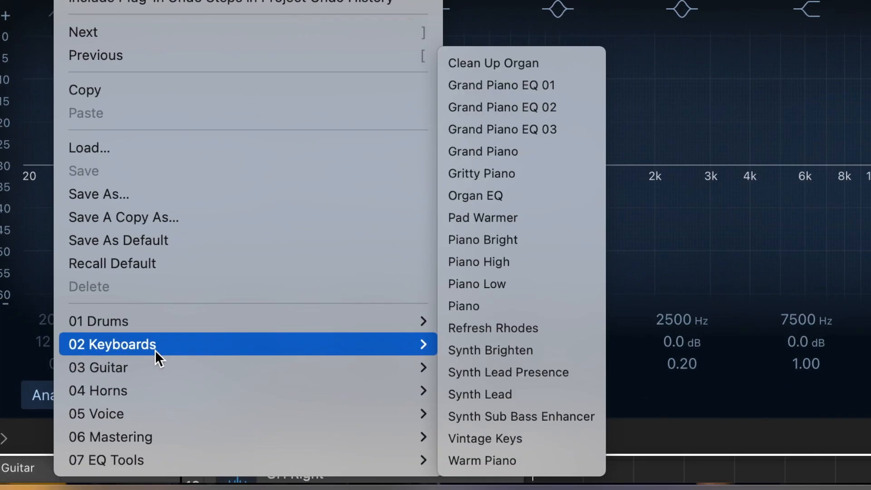
pyautogui.moveTo(166, 420)
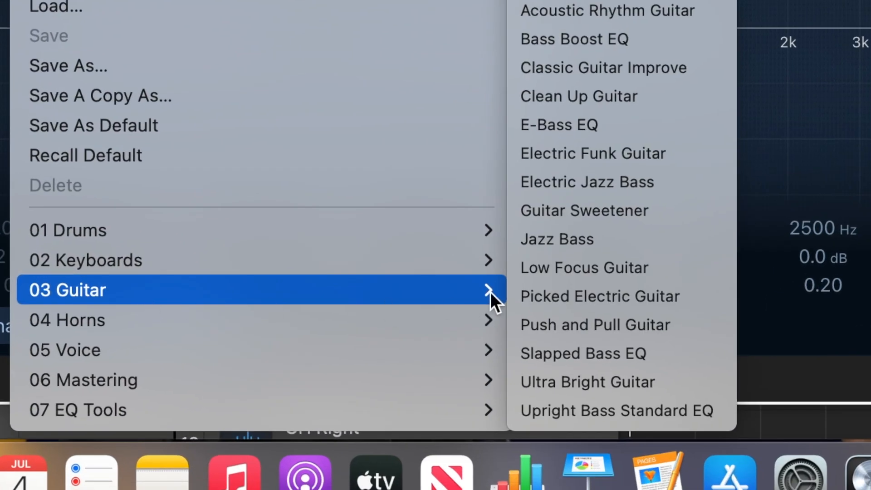
pyautogui.click(623, 296)
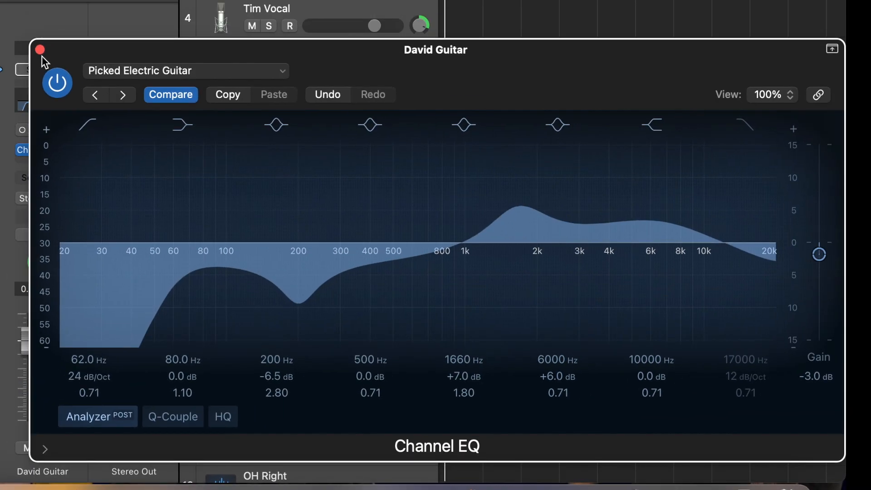
pyautogui.click(40, 52)
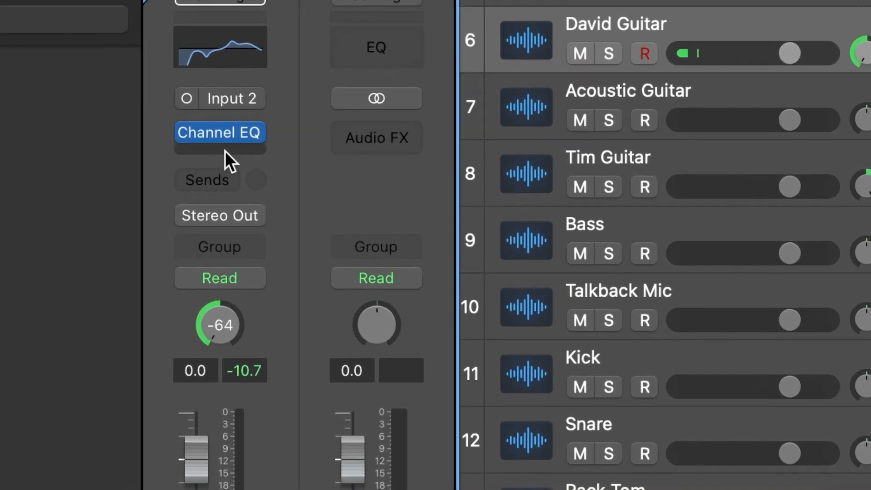
# Step: Add a mono Compressor after the Channel EQ on guitar track 6
pyautogui.click(45, 159)
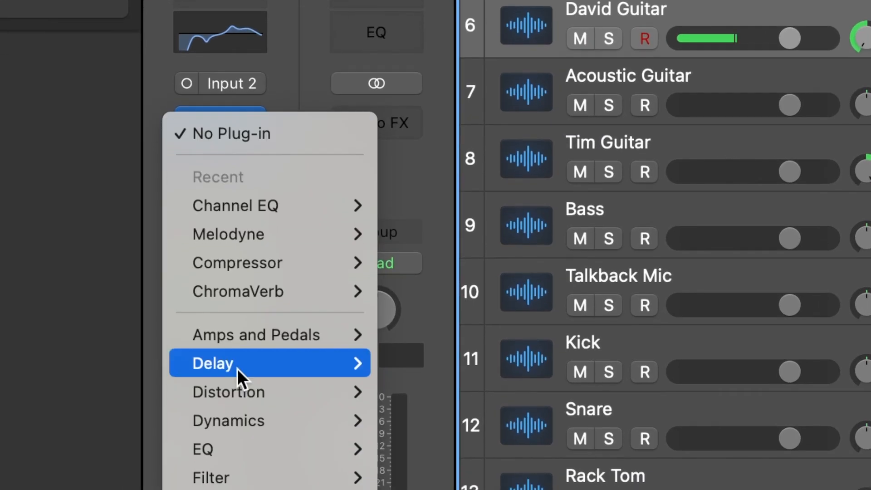
pyautogui.moveTo(244, 393)
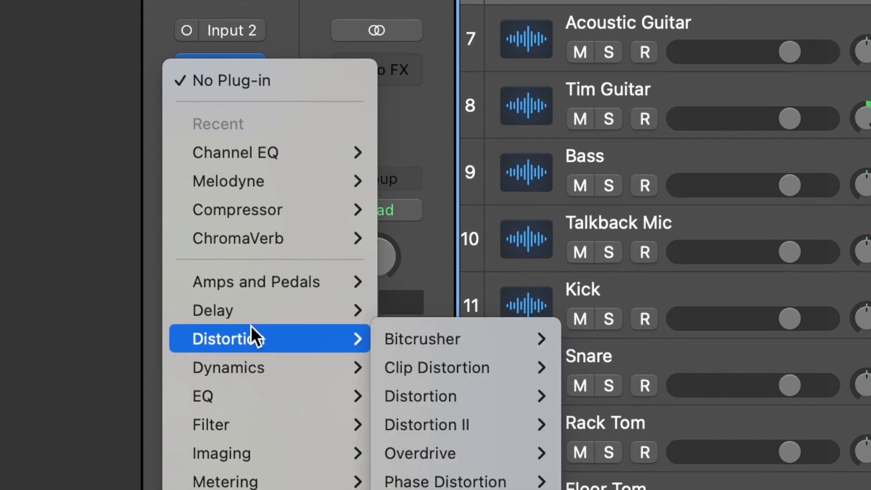
pyautogui.moveTo(302, 200)
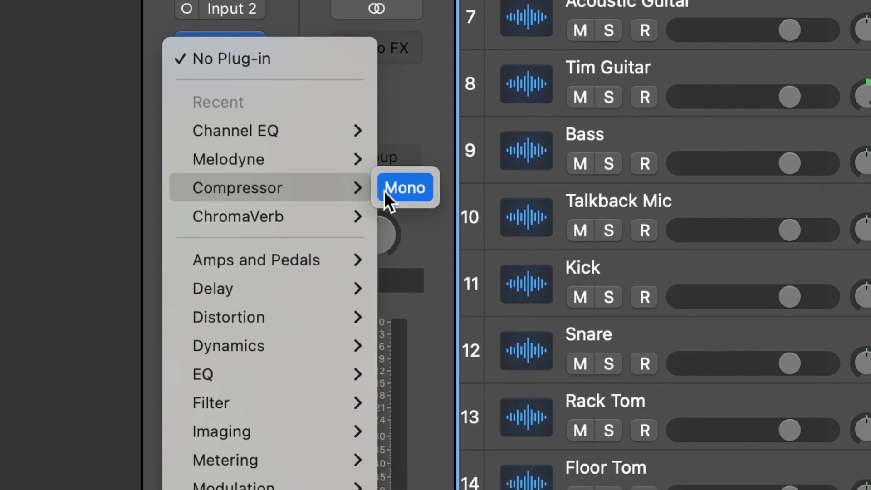
pyautogui.click(388, 205)
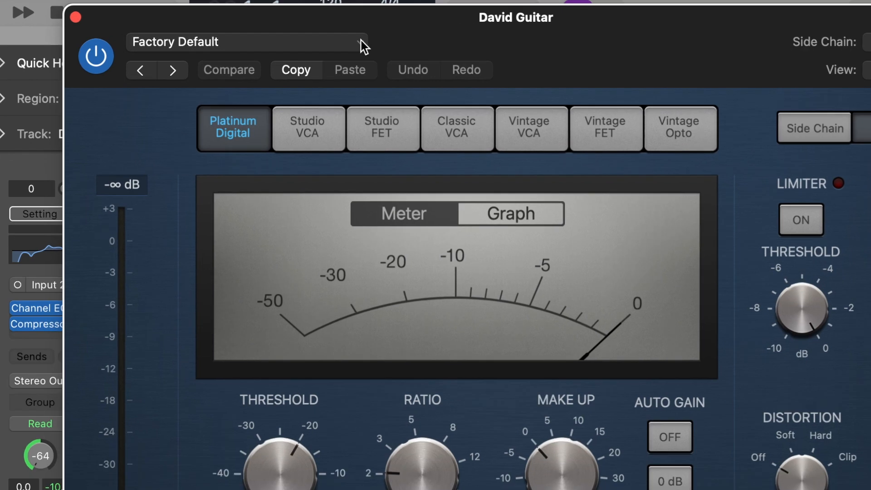
# Step: Load the Guitar Electric preset from the 03 Guitars presets in the Compressor and close its window
pyautogui.click(361, 45)
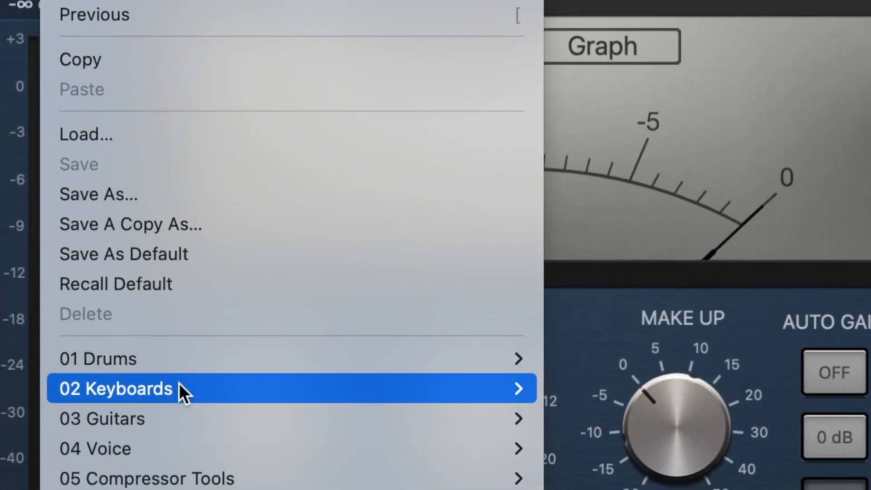
pyautogui.moveTo(218, 450)
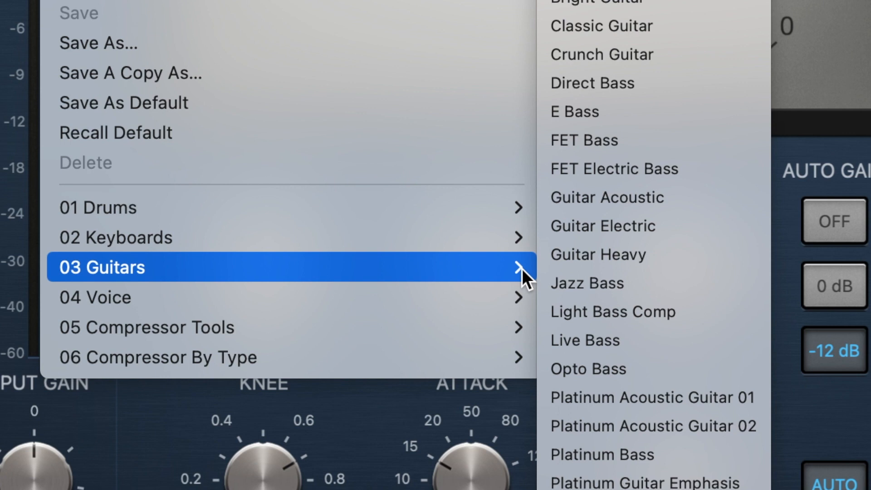
pyautogui.click(592, 231)
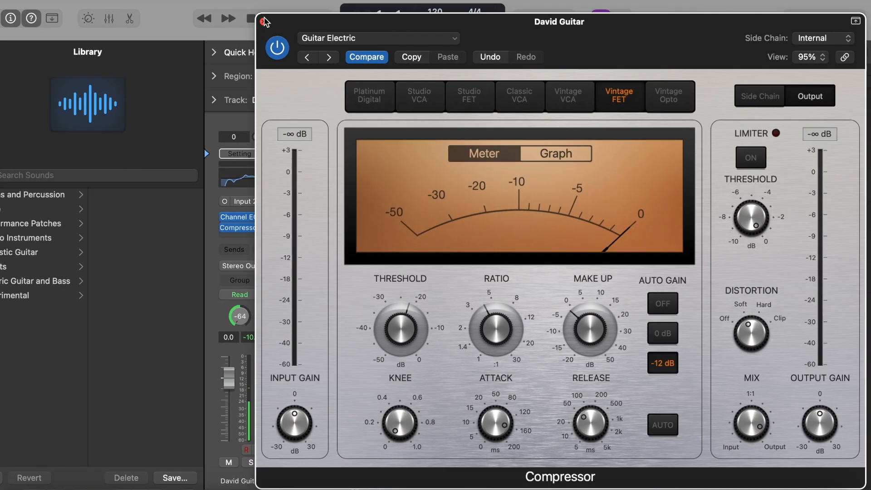
pyautogui.click(267, 23)
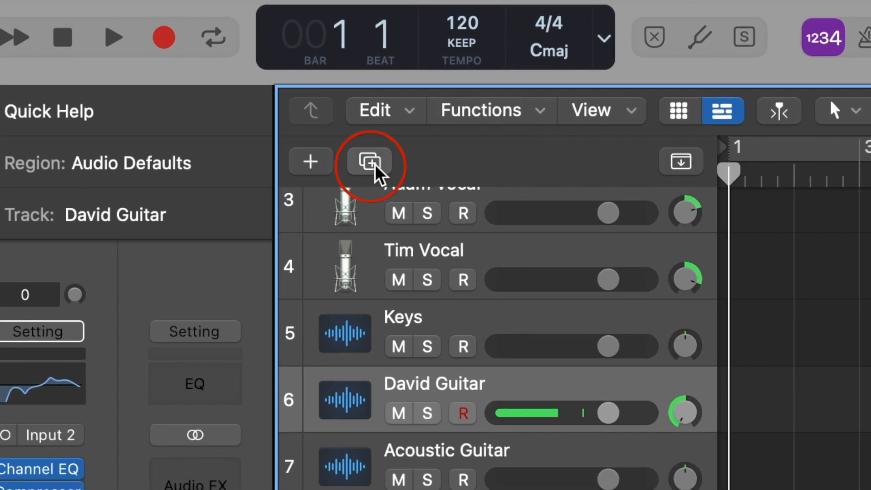
# Step: Duplicate guitar track 6 with its channel settings and move the copy directly below the Acoustic Guitar track
pyautogui.click(374, 164)
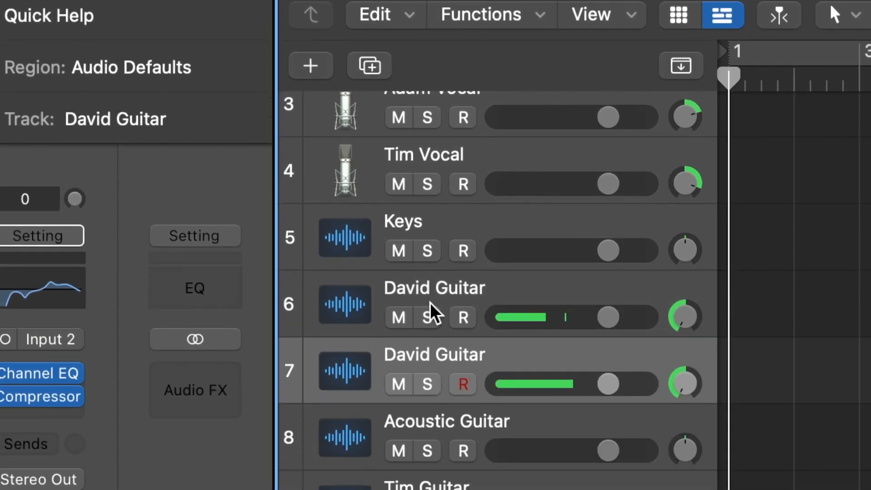
pyautogui.moveTo(533, 204); pyautogui.dragTo(525, 296)
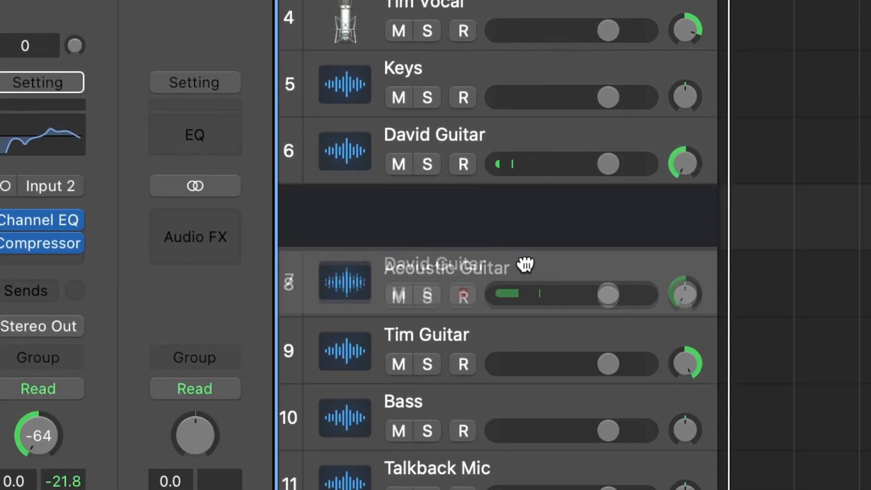
# Step: Delete the old electric guitar track 9 and pan the duplicated guitar track 8 right to +63
pyautogui.click(451, 341)
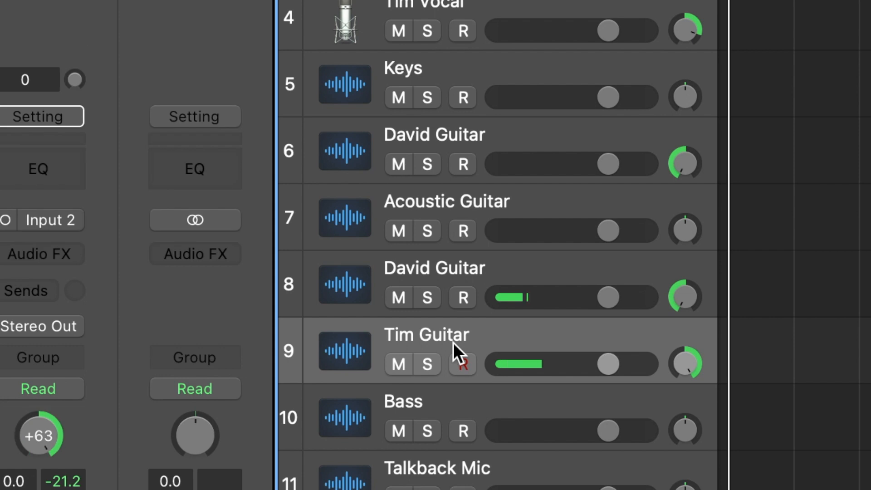
pyautogui.press('Delete')
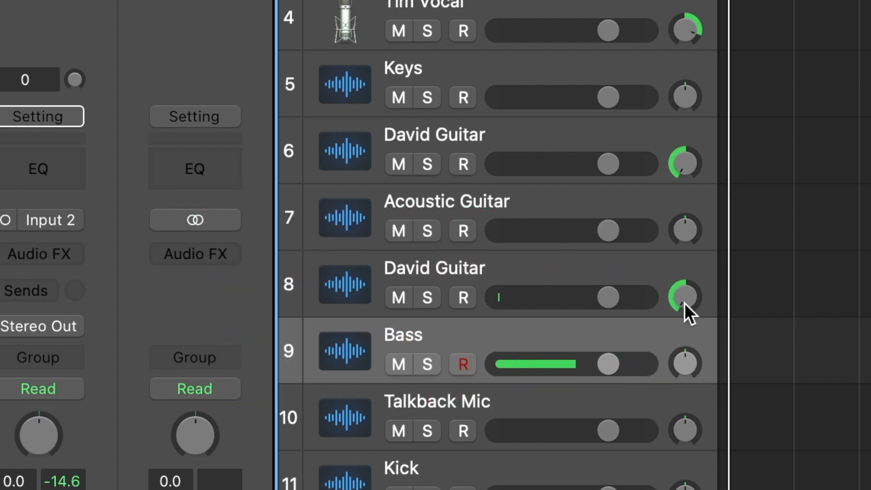
pyautogui.moveTo(685, 303); pyautogui.dragTo(642, 9)
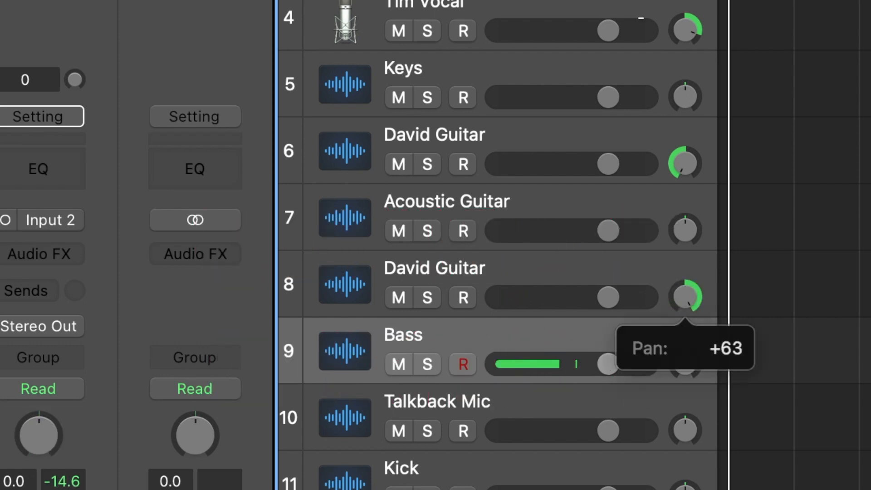
# Step: Rename the duplicated guitar track 8, replacing the copied first name with the second guitarist's first name
pyautogui.click(407, 266)
pyautogui.doubleClick(409, 259)
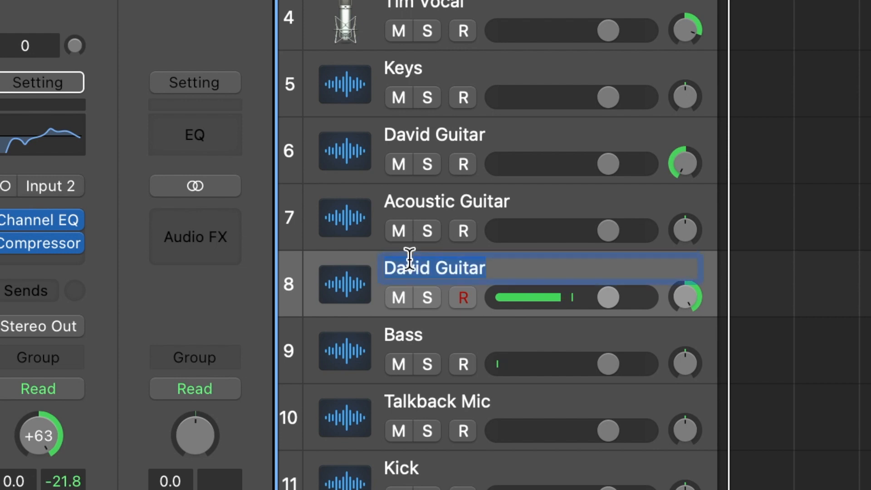
pyautogui.doubleClick(423, 272)
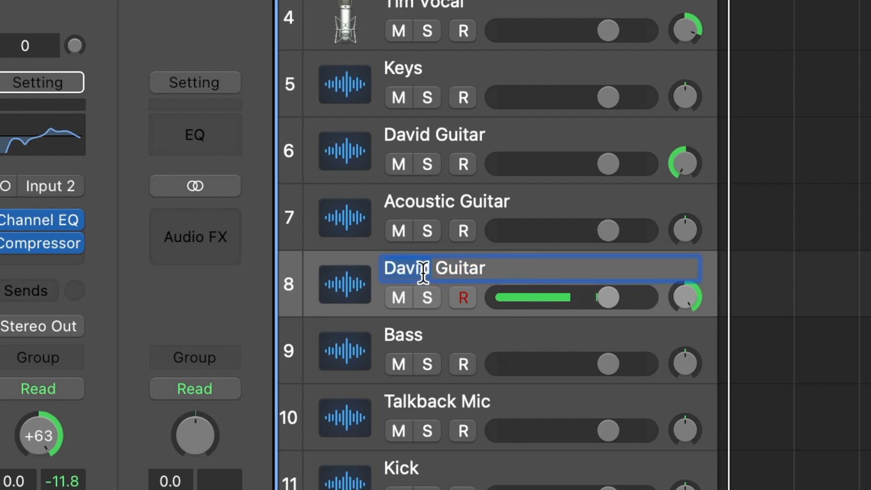
pyautogui.write('Ta')
pyautogui.press('BackSpace')
pyautogui.write('im')
pyautogui.press('Return')
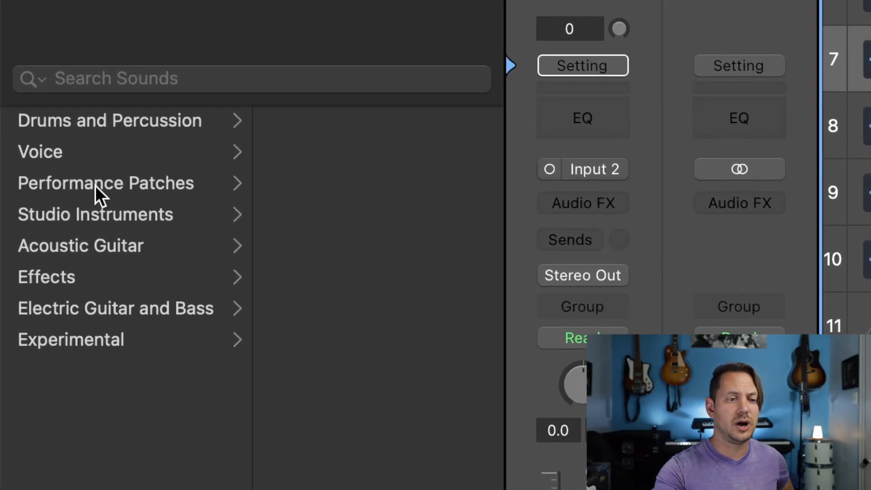
# Step: Load the Natural Strum patch from the Acoustic Guitar library category onto the Acoustic Guitar track
pyautogui.click(97, 249)
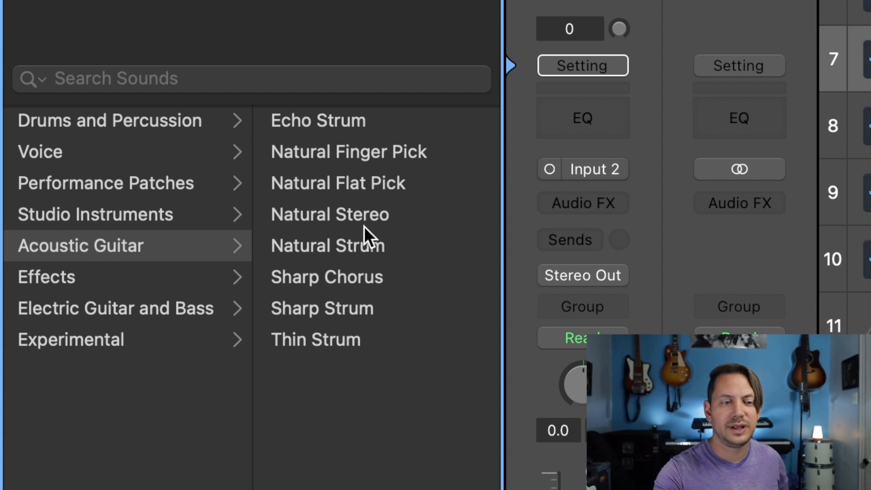
pyautogui.click(363, 244)
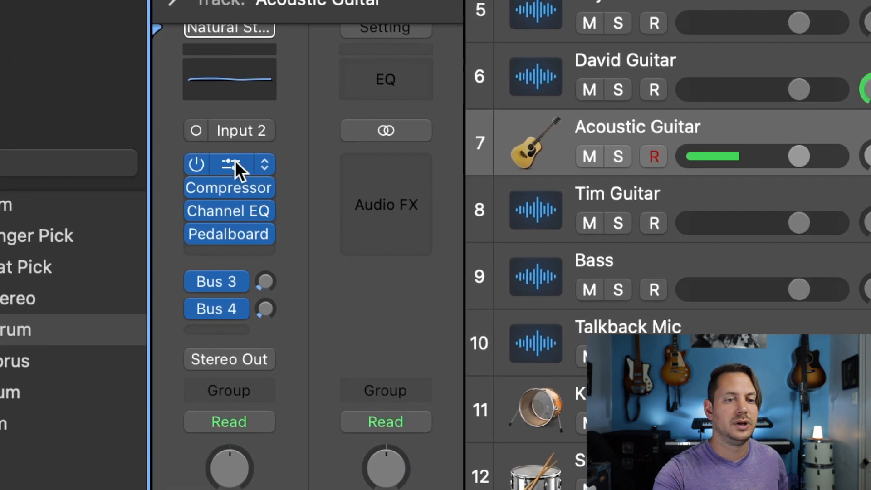
# Step: Load the Acoustic Guitar preset from the 03 Guitar presets in the Acoustic Guitar track's first Channel EQ and close its window
pyautogui.click(454, 114)
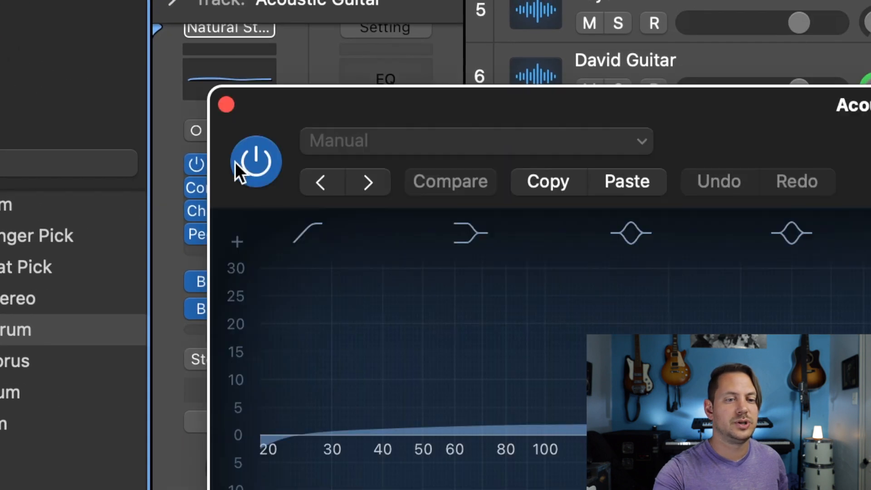
pyautogui.click(486, 130)
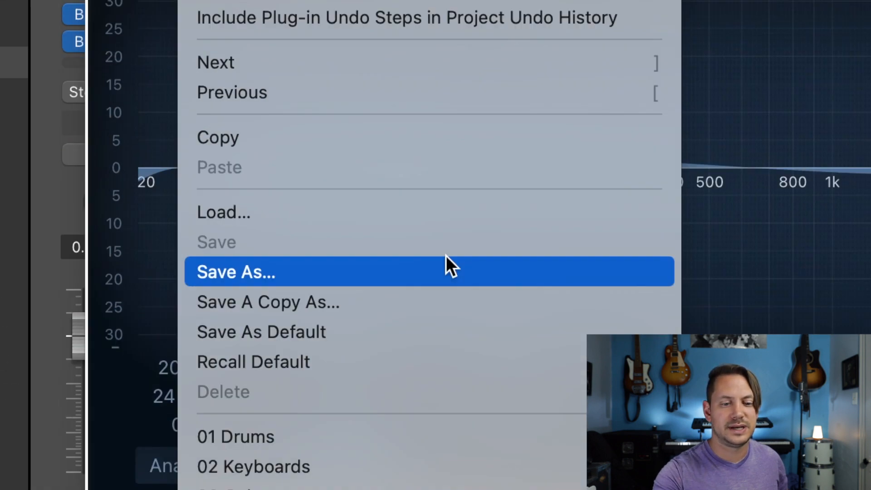
pyautogui.scroll(-3, 485, 255)
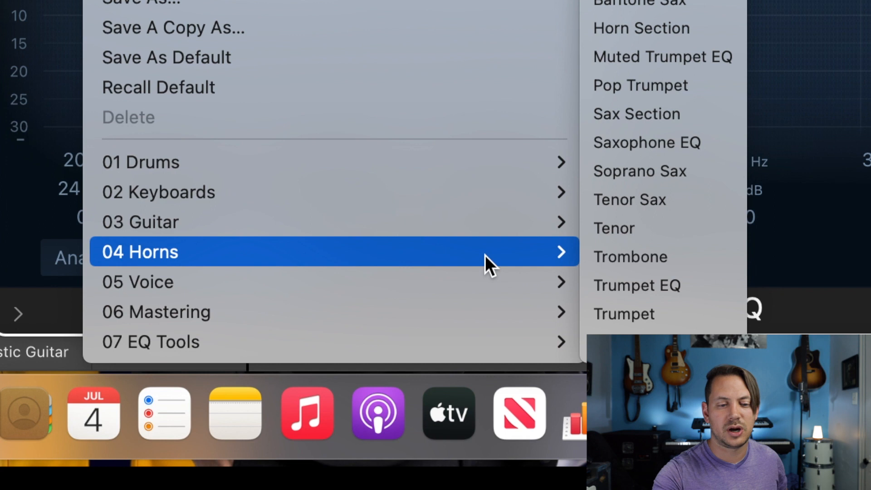
pyautogui.moveTo(549, 223)
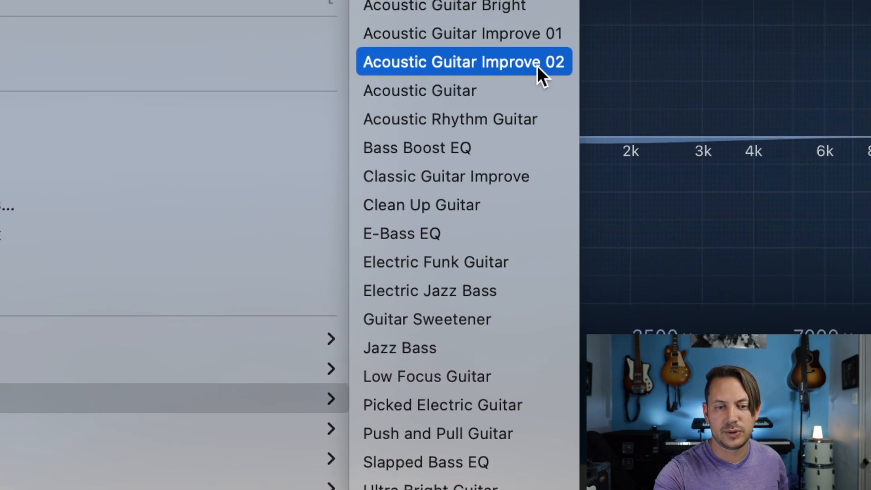
pyautogui.click(413, 132)
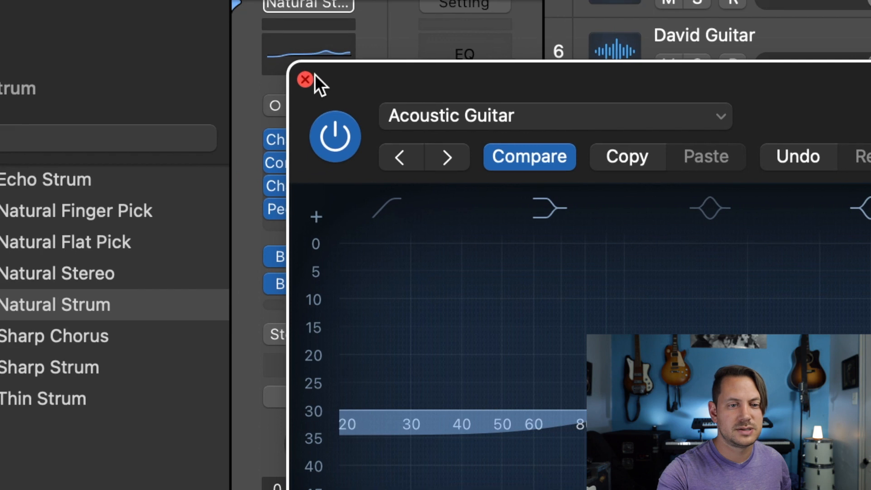
pyautogui.click(201, 38)
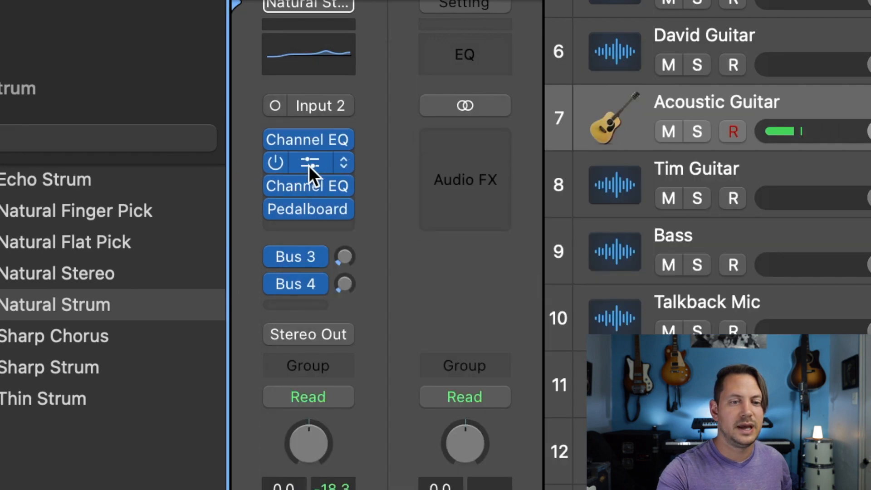
# Step: Load the Acoustic Guitar preset from the 03 Guitars presets in the Acoustic Guitar track's Compressor and close its window
pyautogui.click(308, 166)
pyautogui.click(295, 86)
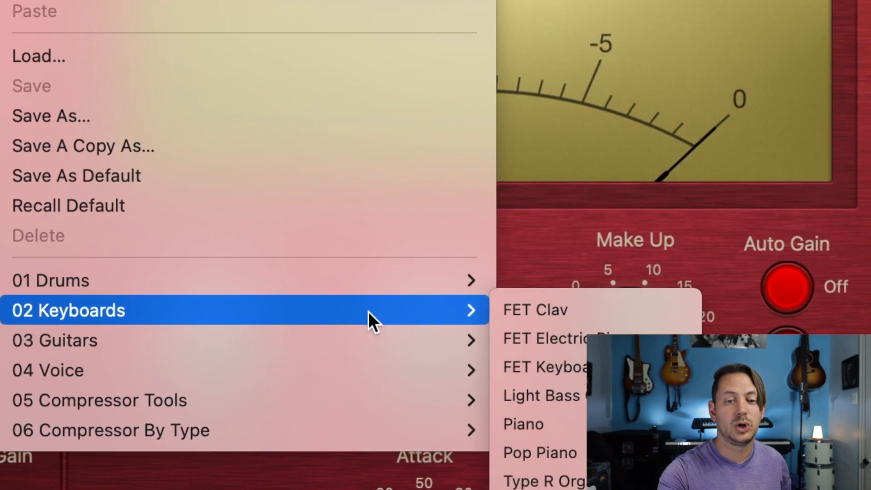
pyautogui.moveTo(459, 309)
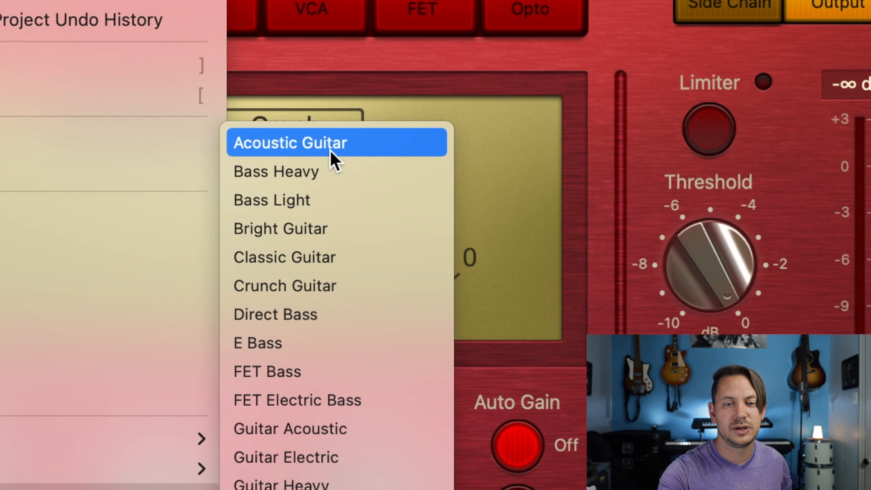
pyautogui.click(330, 151)
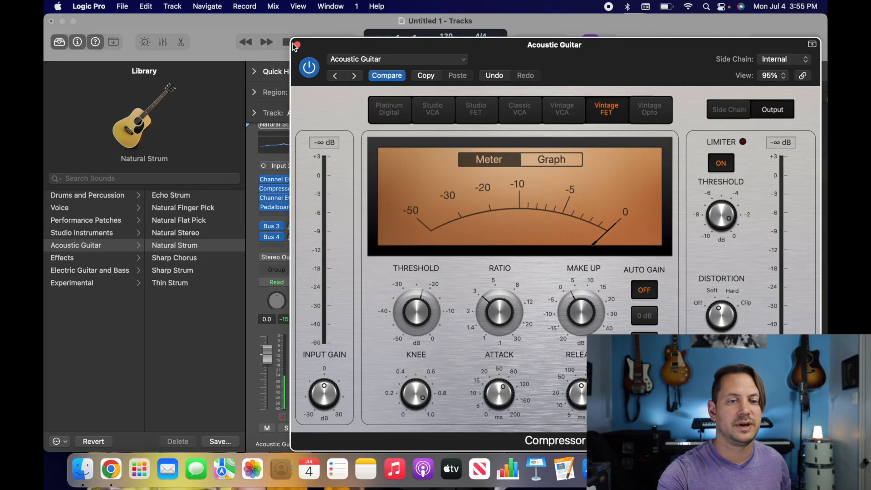
pyautogui.click(296, 45)
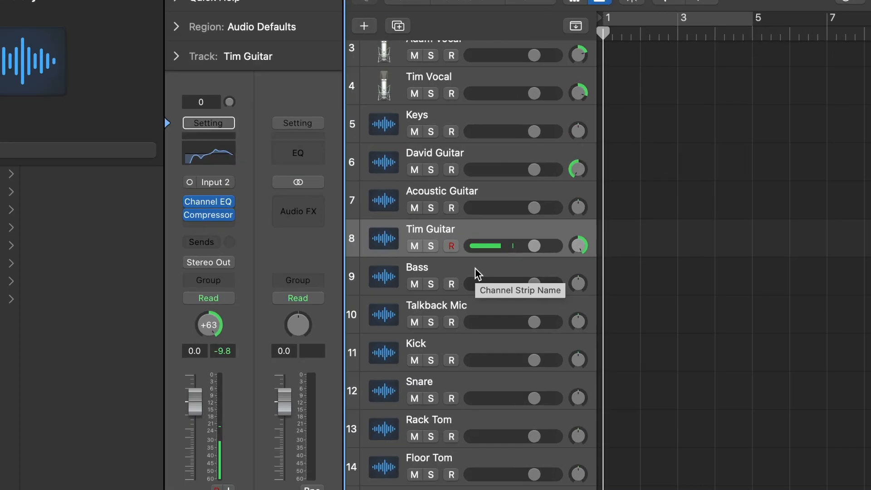
# Step: Insert a Channel EQ on the Bass track with the E-Bass EQ preset from the 03 Guitar presets
pyautogui.click(463, 218)
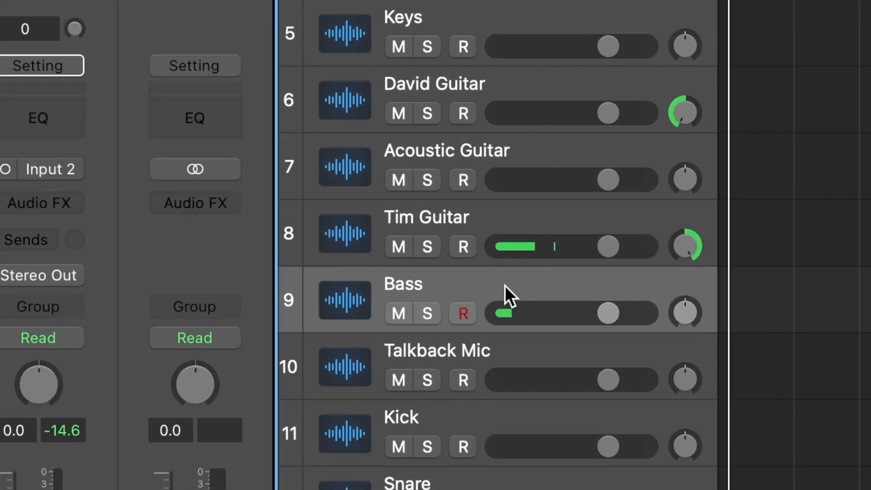
pyautogui.click(53, 126)
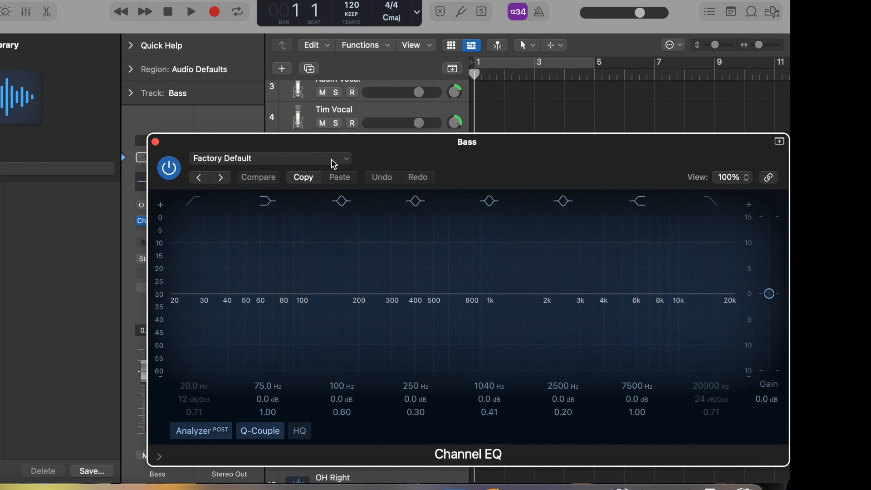
pyautogui.click(334, 161)
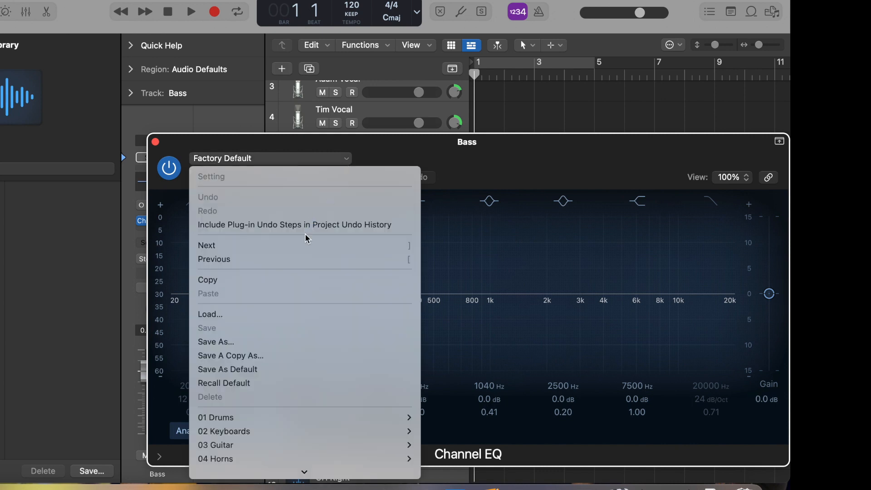
pyautogui.moveTo(280, 445)
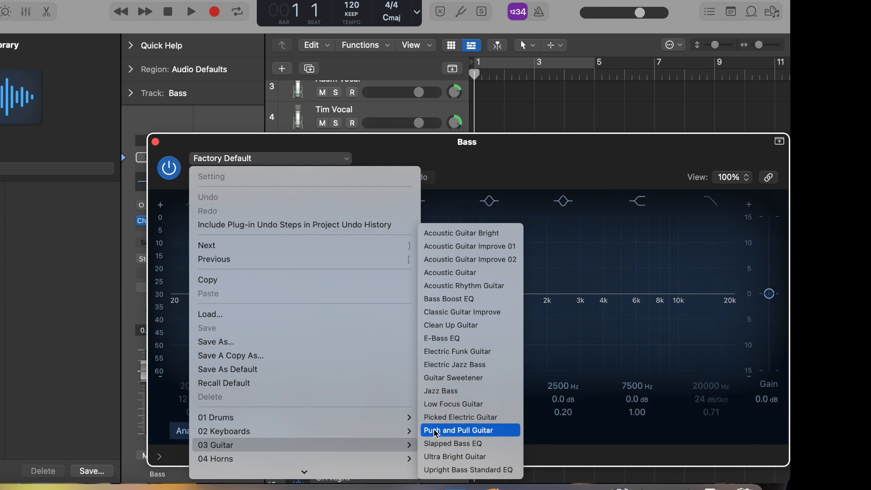
pyautogui.click(453, 340)
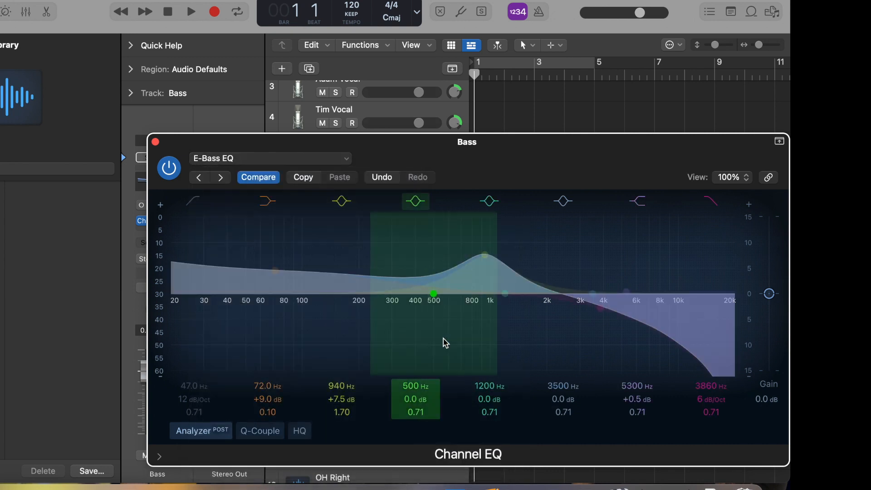
pyautogui.click(155, 142)
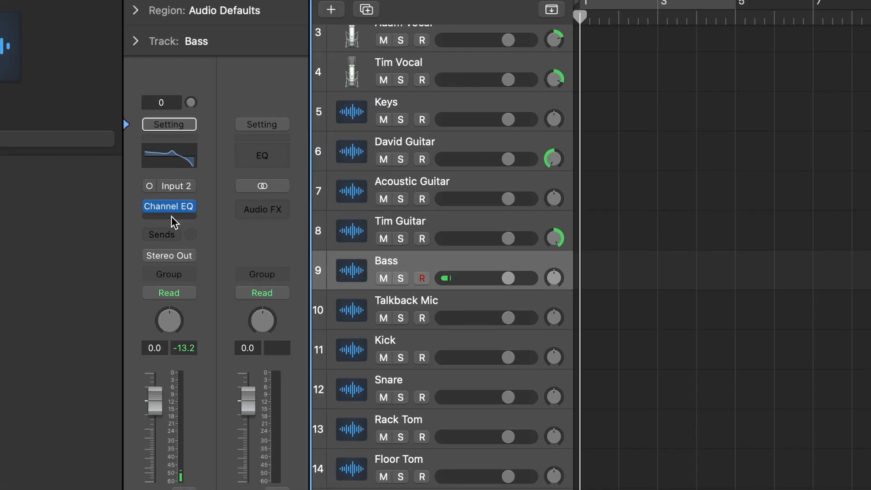
# Step: Add a Compressor after the Channel EQ on the Bass track with the Rock Bass preset from the 03 Guitars presets
pyautogui.click(157, 230)
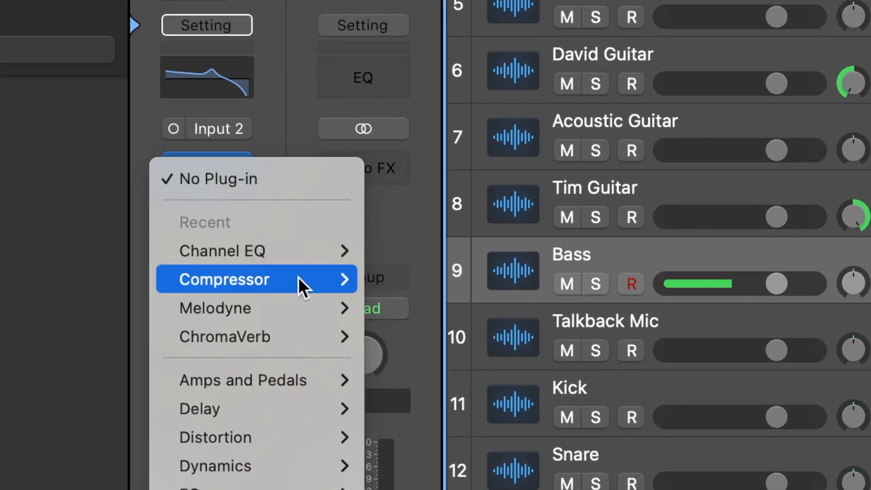
pyautogui.click(332, 277)
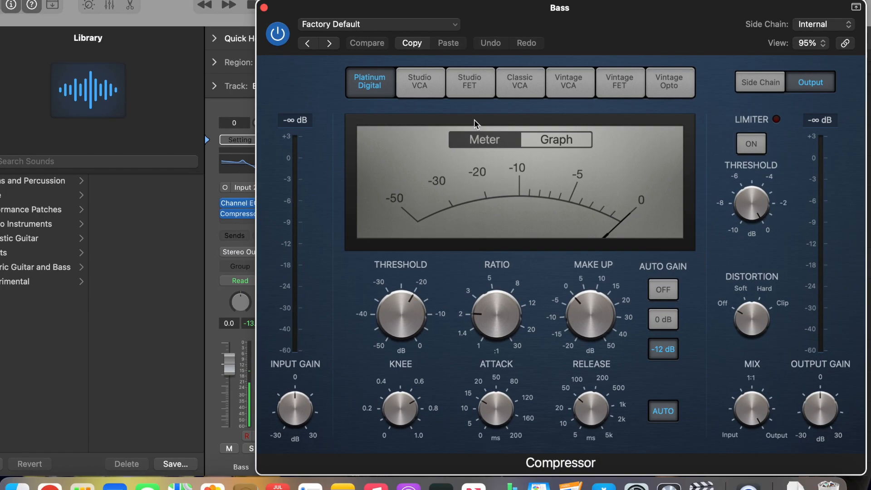
pyautogui.click(457, 24)
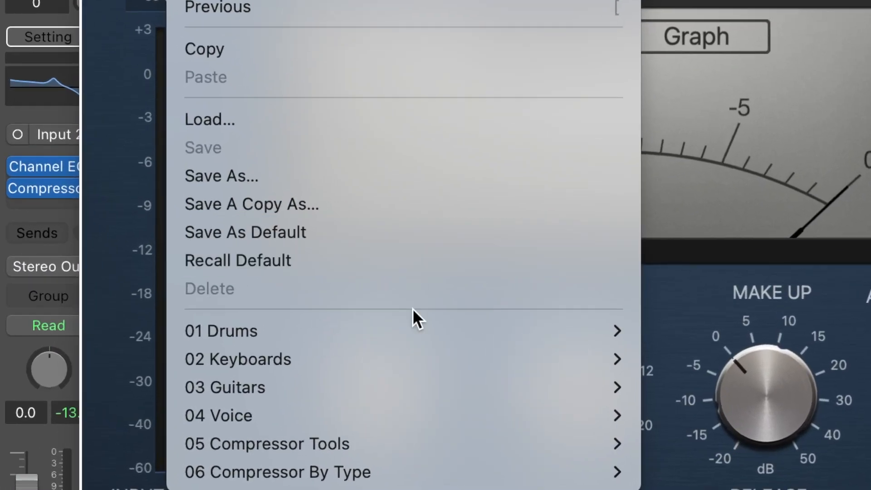
pyautogui.moveTo(419, 301)
pyautogui.moveTo(496, 399)
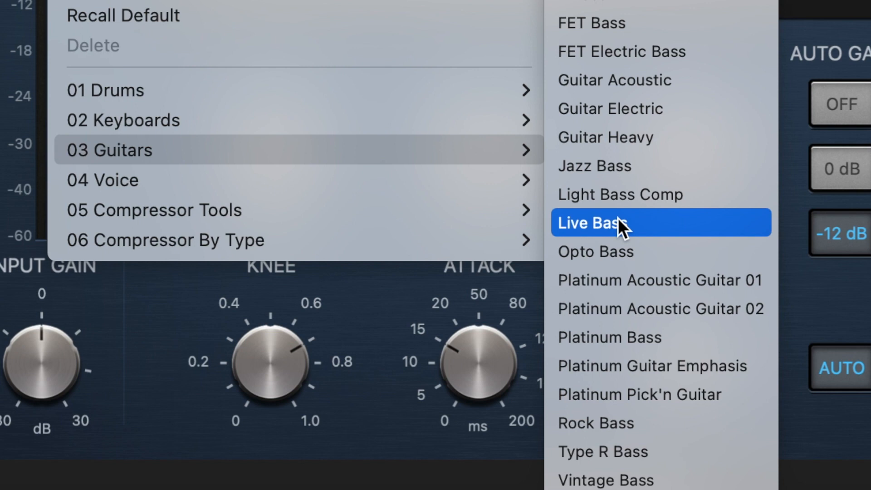
pyautogui.click(634, 428)
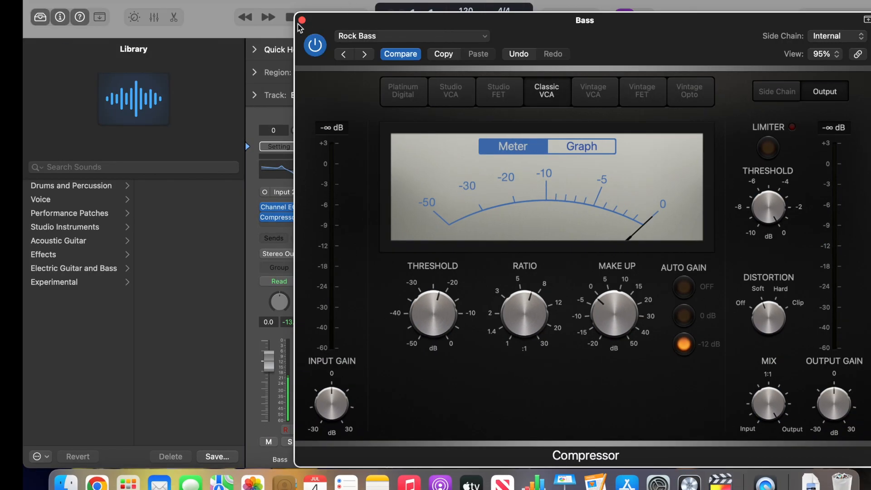
pyautogui.click(301, 20)
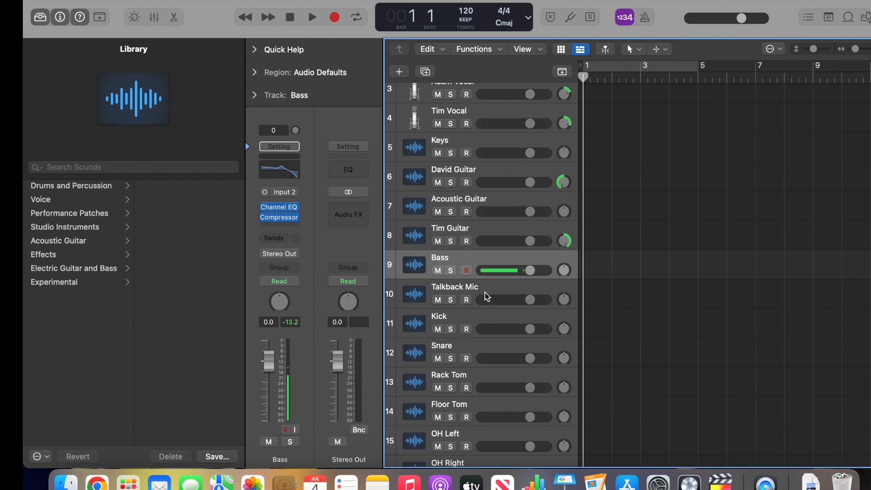
# Step: Load the Rock Kick patch from the Kick category of Drums and Percussion onto the Kick track
pyautogui.click(479, 322)
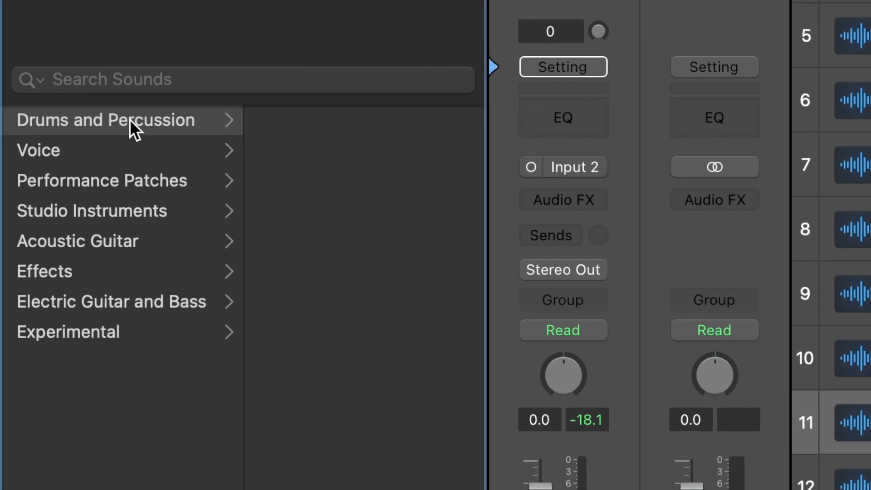
pyautogui.click(82, 186)
pyautogui.click(304, 146)
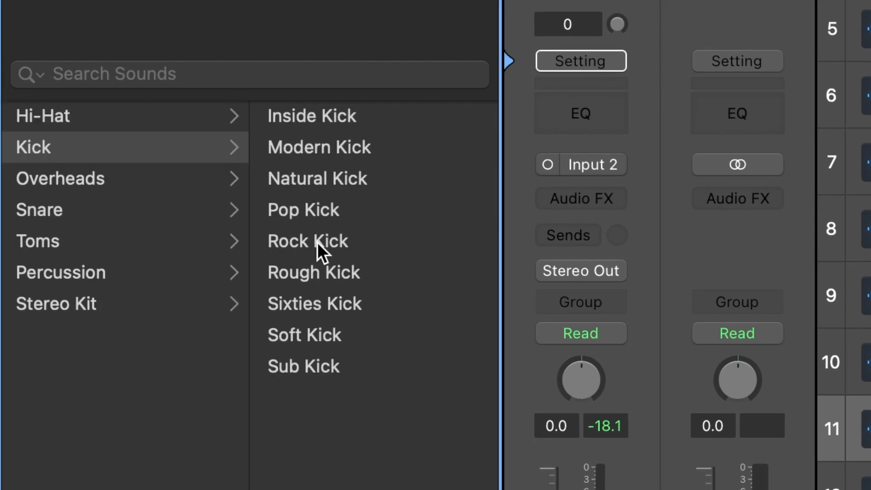
pyautogui.click(317, 242)
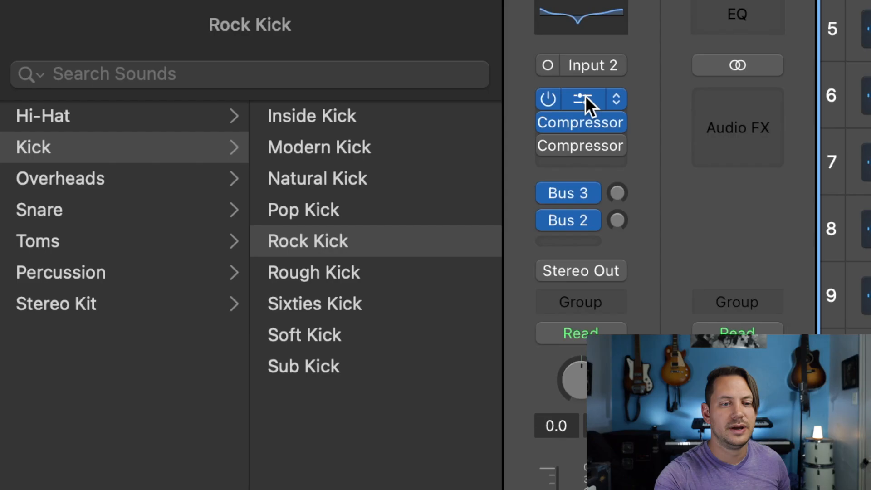
# Step: Load the Rock Kick Drum preset from the 01 Drums presets in the Kick track's Channel EQ and close its window
pyautogui.click(585, 96)
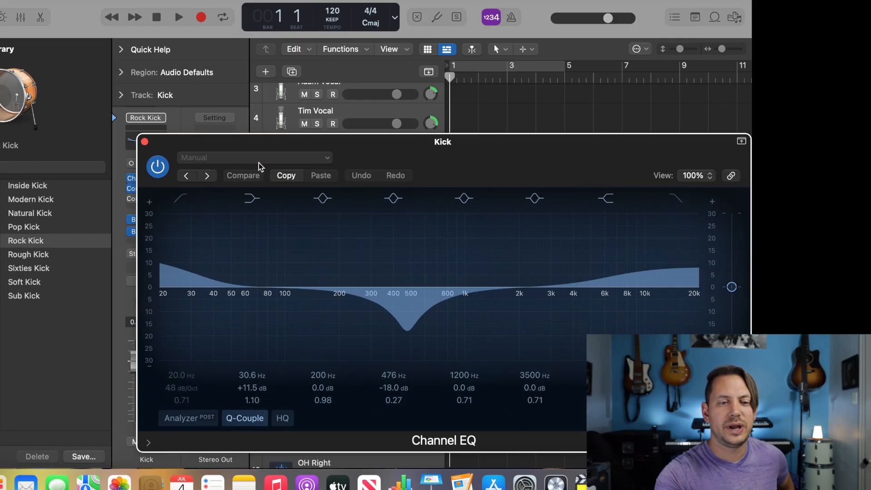
pyautogui.click(784, 82)
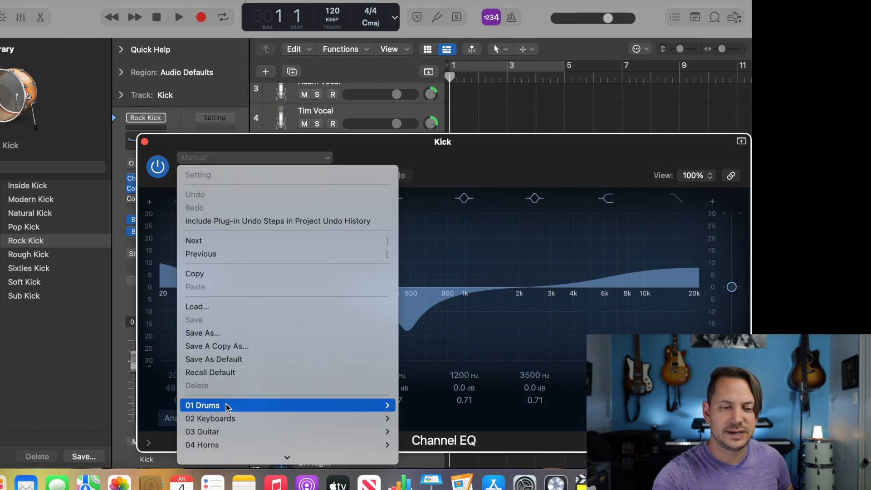
pyautogui.moveTo(383, 406)
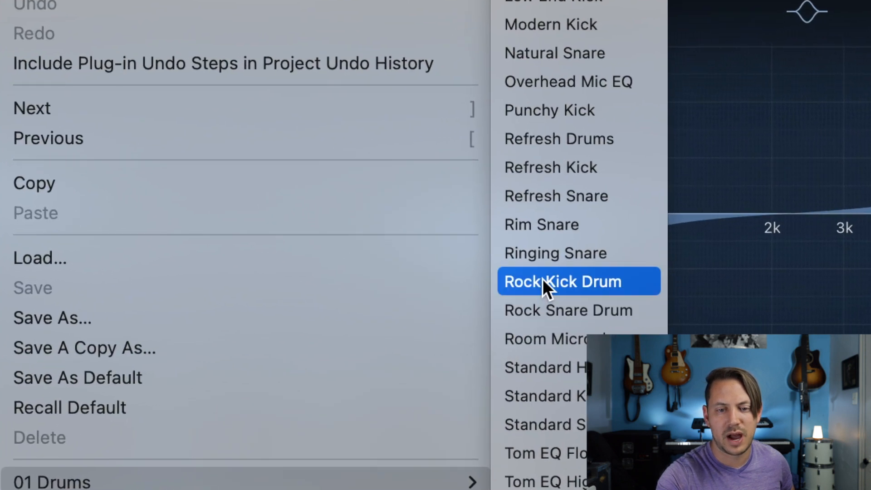
pyautogui.click(542, 281)
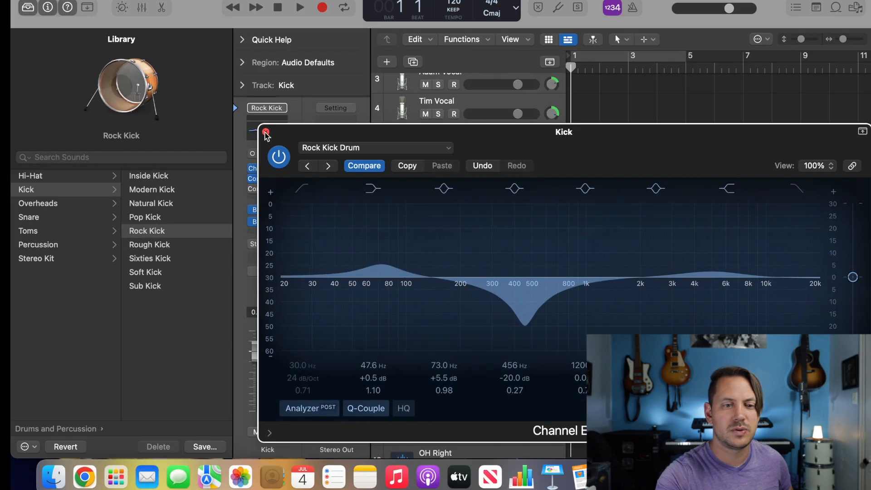
pyautogui.click(265, 133)
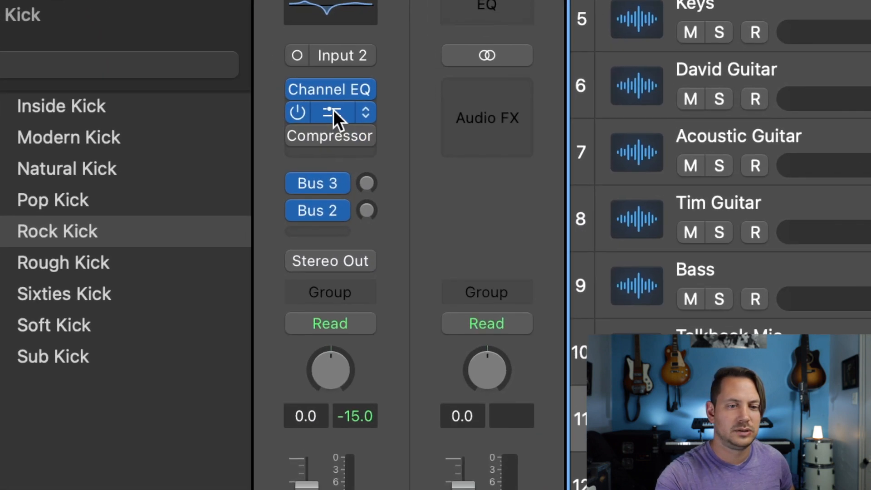
# Step: Load the Rock Kick preset from the 01 Drums presets in the Kick track's first Compressor
pyautogui.click(269, 178)
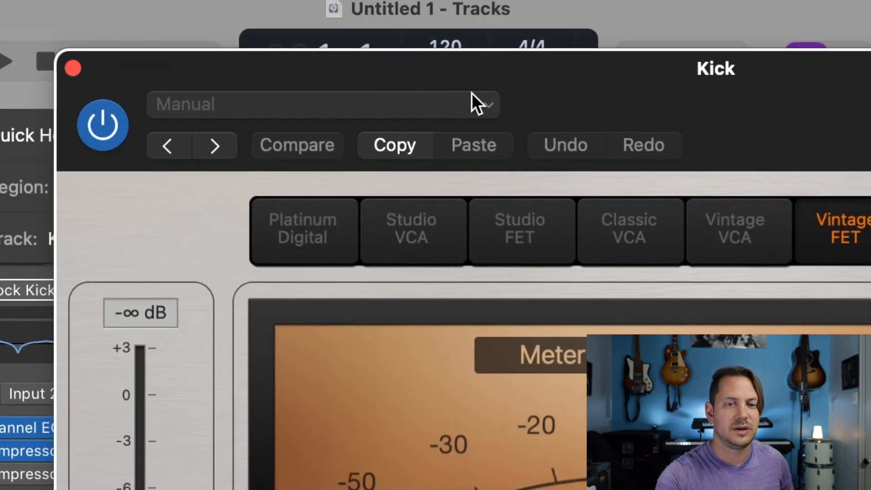
pyautogui.click(477, 104)
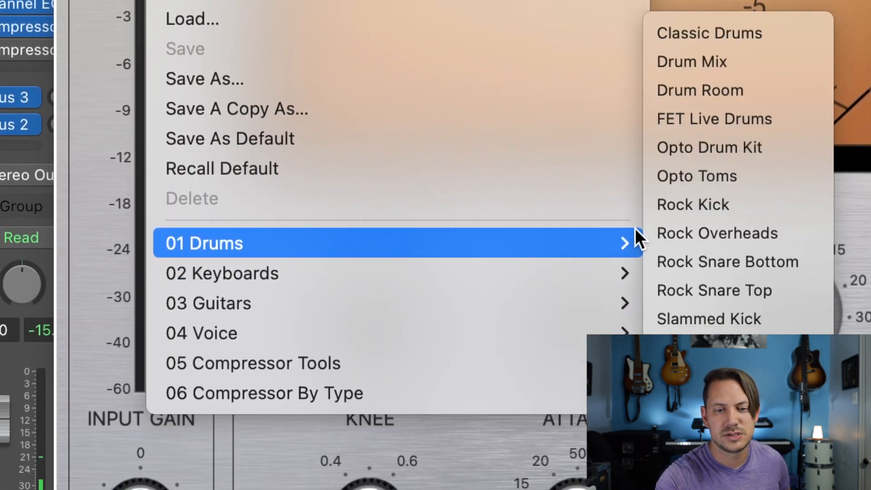
pyautogui.click(694, 205)
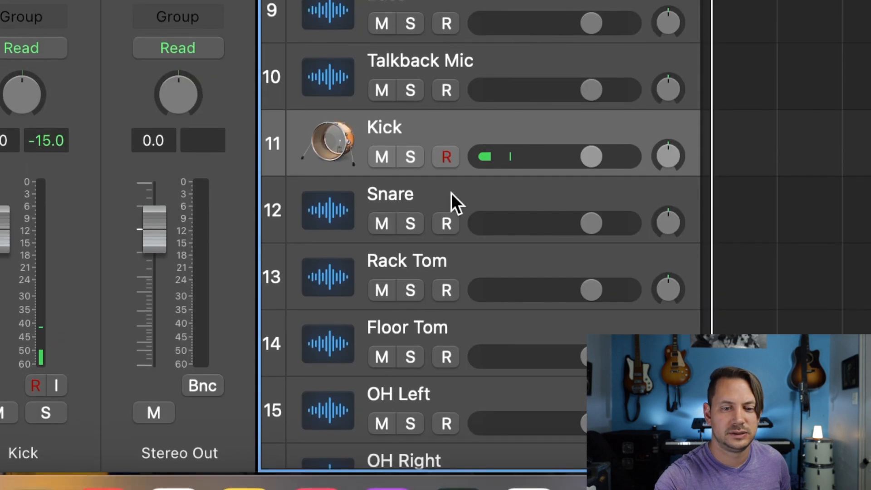
# Step: Load the Rock Snare patch from the Snare category of Drums and Percussion onto the Snare track
pyautogui.click(450, 192)
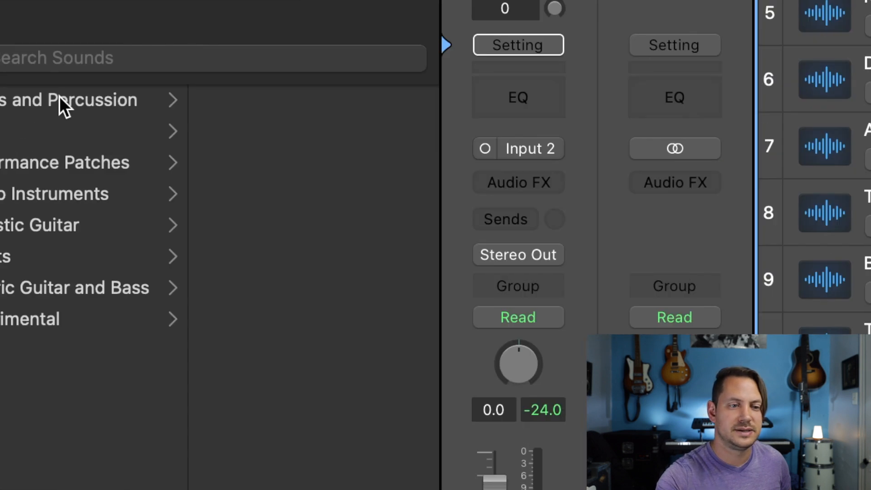
pyautogui.click(158, 133)
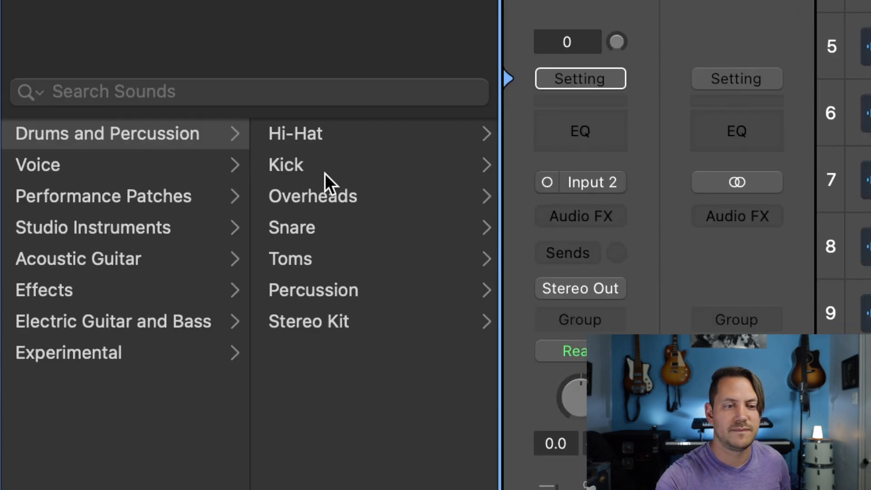
pyautogui.click(315, 228)
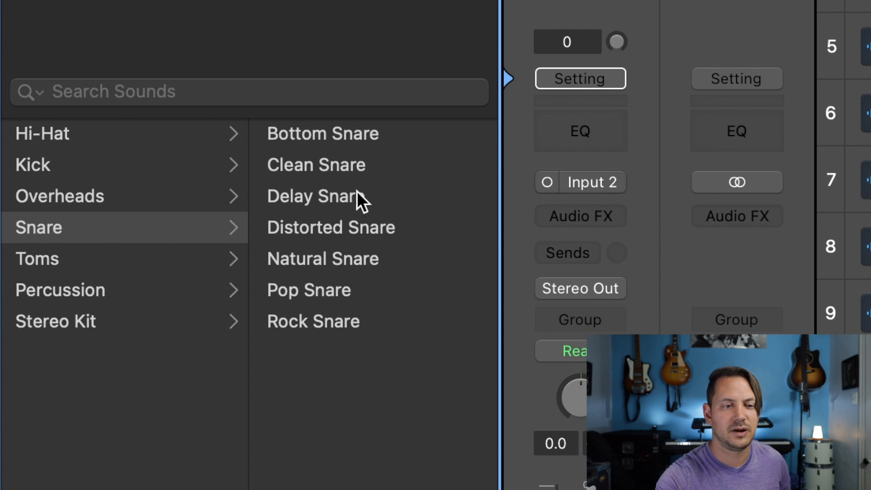
pyautogui.click(322, 319)
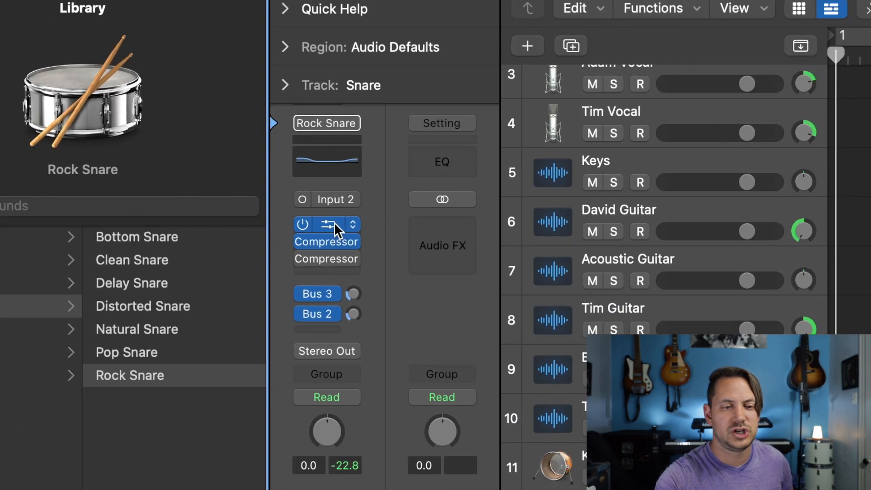
# Step: Load the Rock Snare Drum preset from the 01 Drums presets in the Snare track's Channel EQ and close its window
pyautogui.click(467, 188)
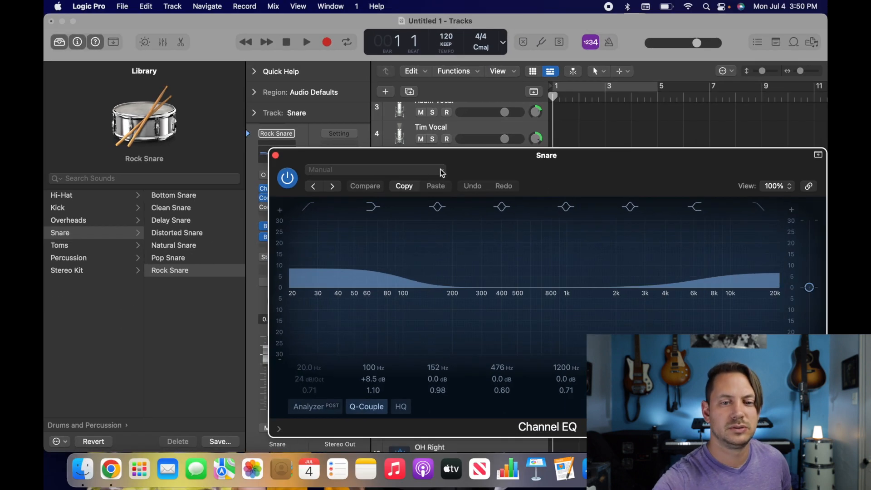
pyautogui.click(442, 173)
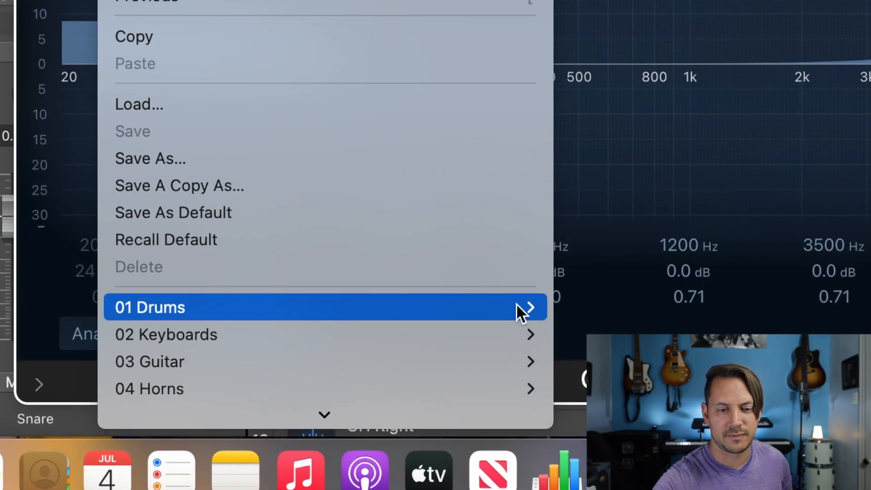
pyautogui.moveTo(517, 316)
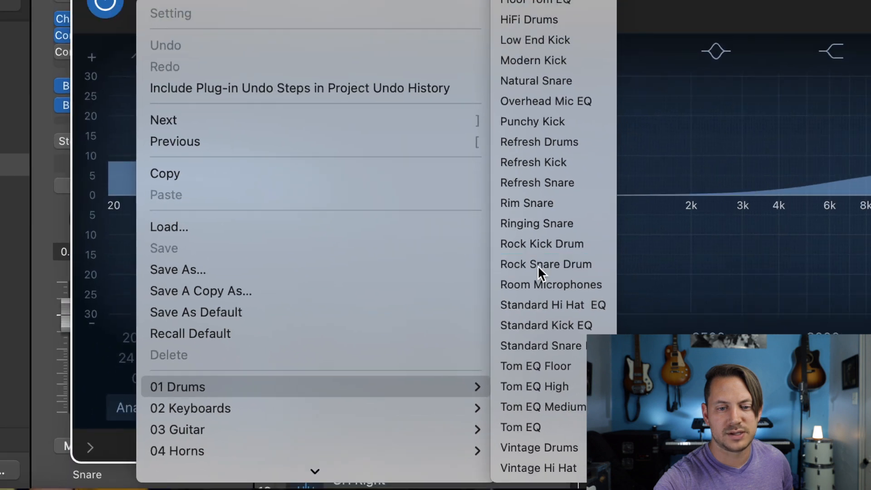
pyautogui.click(541, 214)
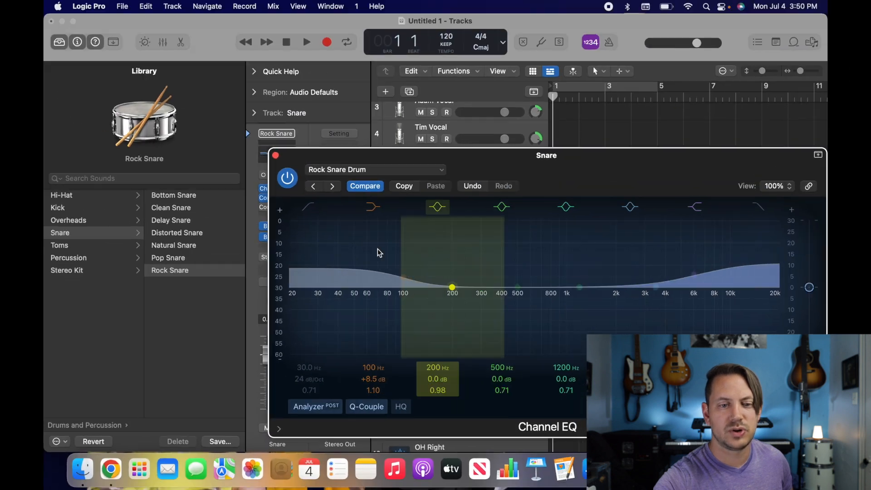
pyautogui.click(275, 155)
# Step: Load the Rock Snare Top preset from the 01 Drums presets in the Snare track's first Compressor
pyautogui.click(278, 202)
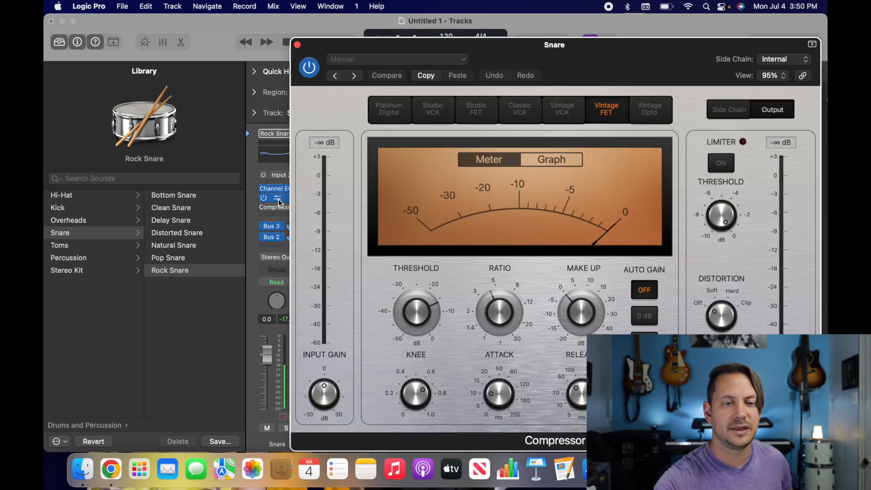
pyautogui.click(464, 61)
pyautogui.moveTo(433, 284)
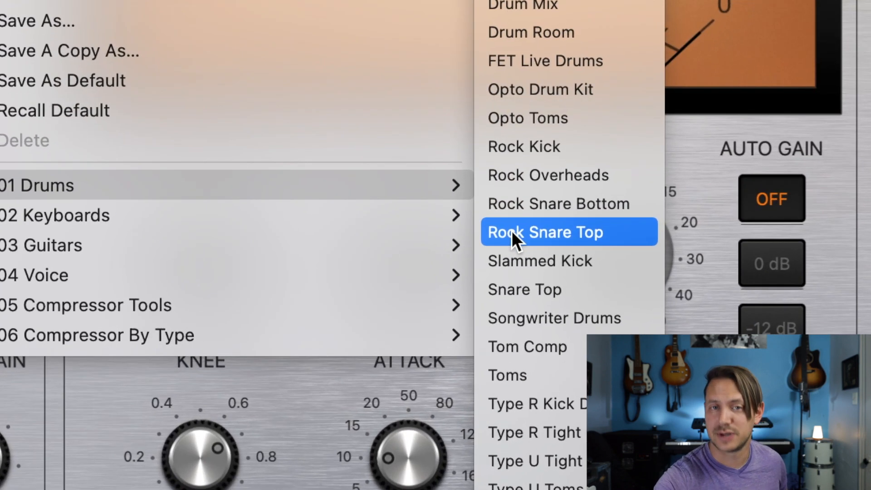
pyautogui.click(511, 232)
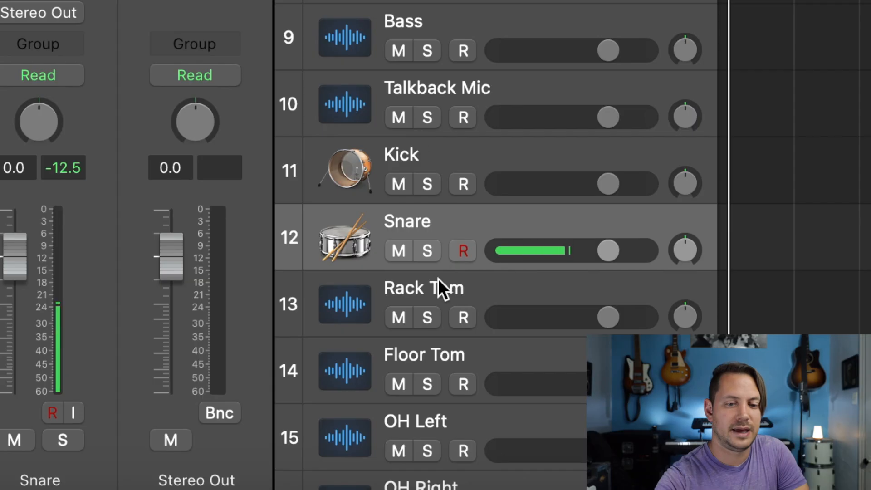
# Step: Load the Rock Toms patch from the Toms category of Drums and Percussion onto the Rack Tom track
pyautogui.click(438, 281)
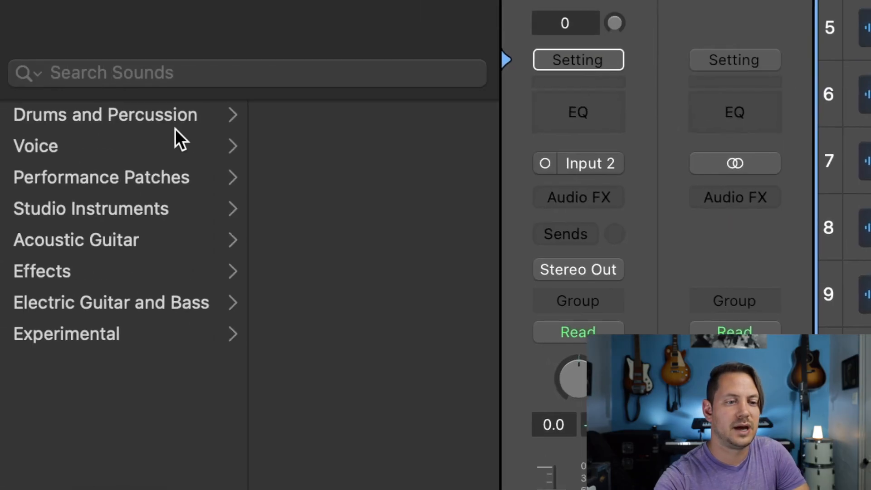
pyautogui.click(176, 114)
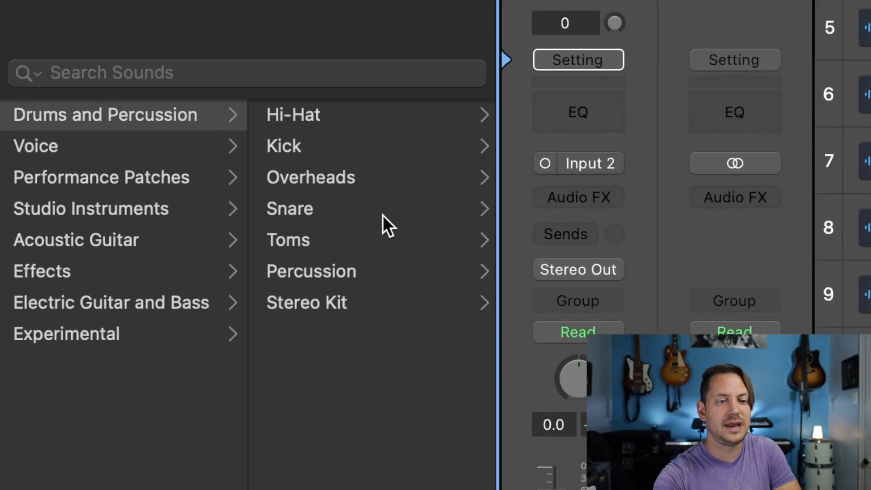
pyautogui.click(311, 239)
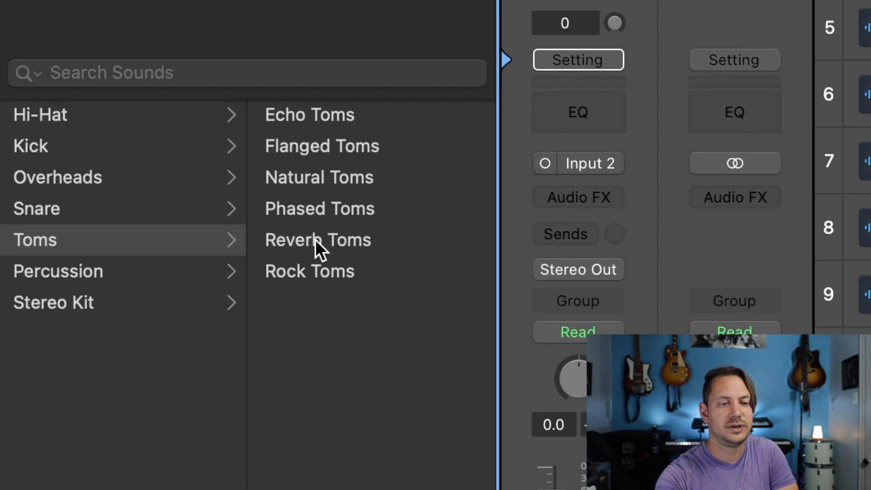
pyautogui.click(318, 273)
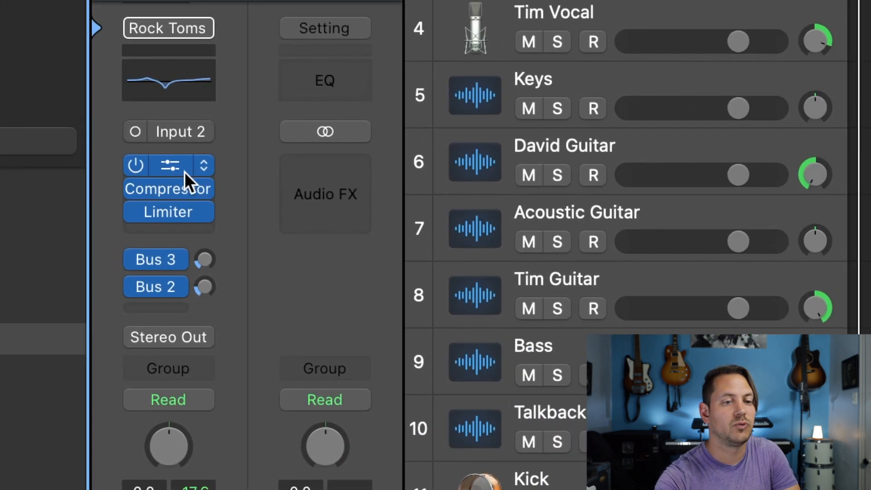
# Step: Load the Tom EQ High preset from the 01 Drums presets in the Rack Tom track's Channel EQ and close its window
pyautogui.click(178, 165)
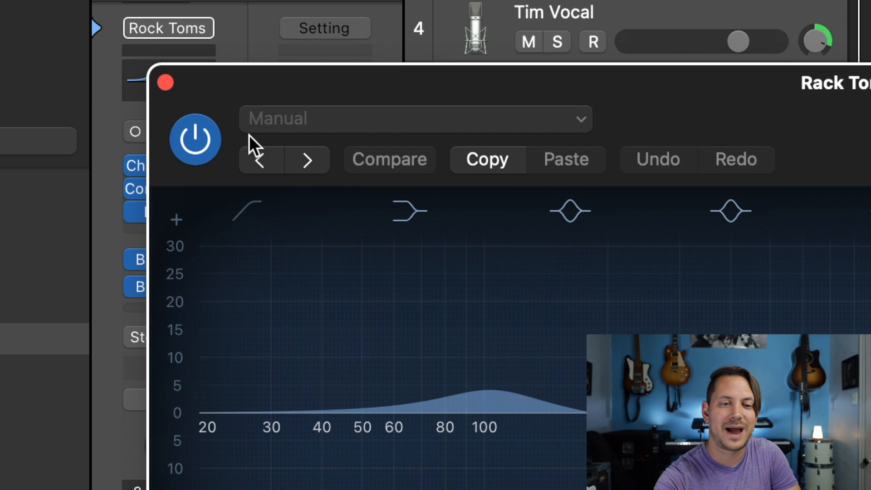
pyautogui.click(585, 119)
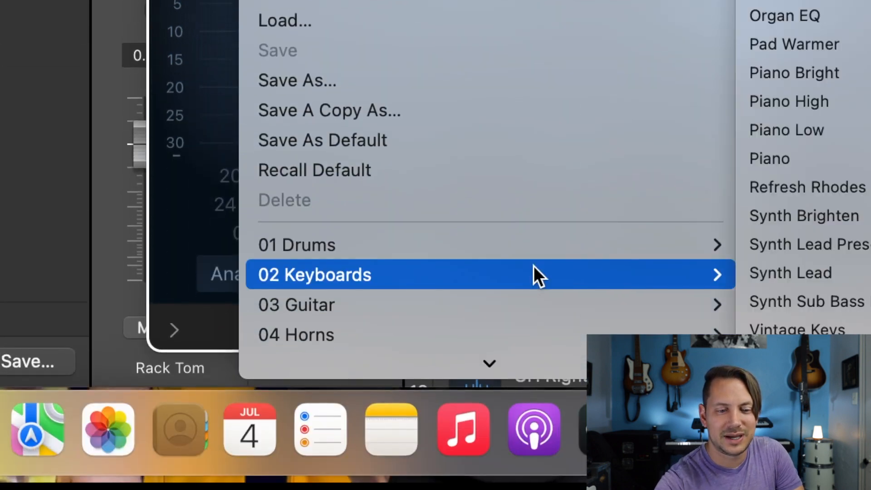
pyautogui.moveTo(570, 246)
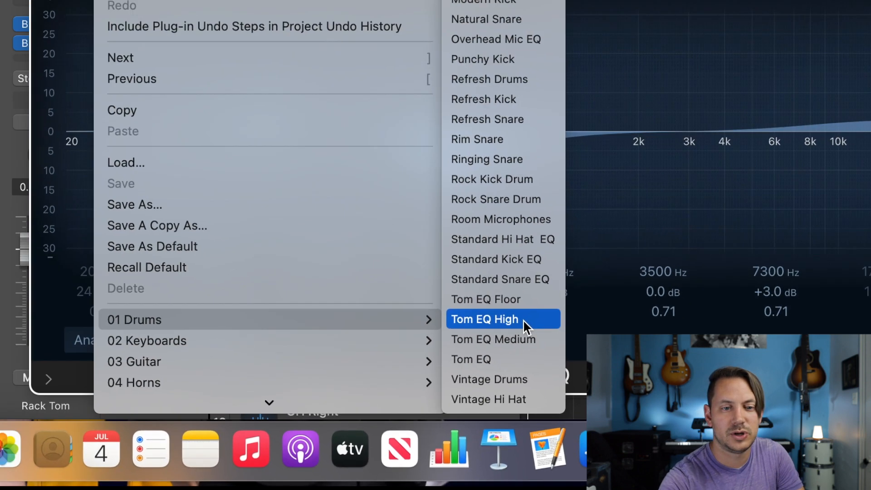
pyautogui.click(496, 246)
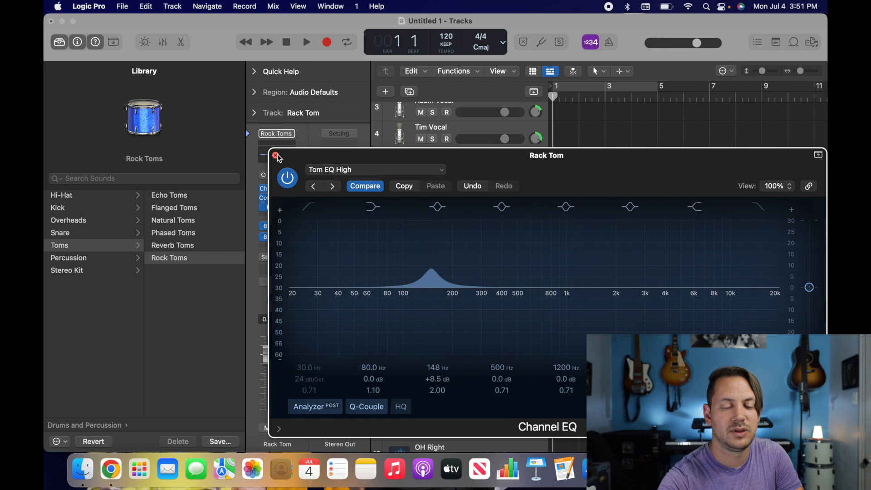
pyautogui.click(275, 156)
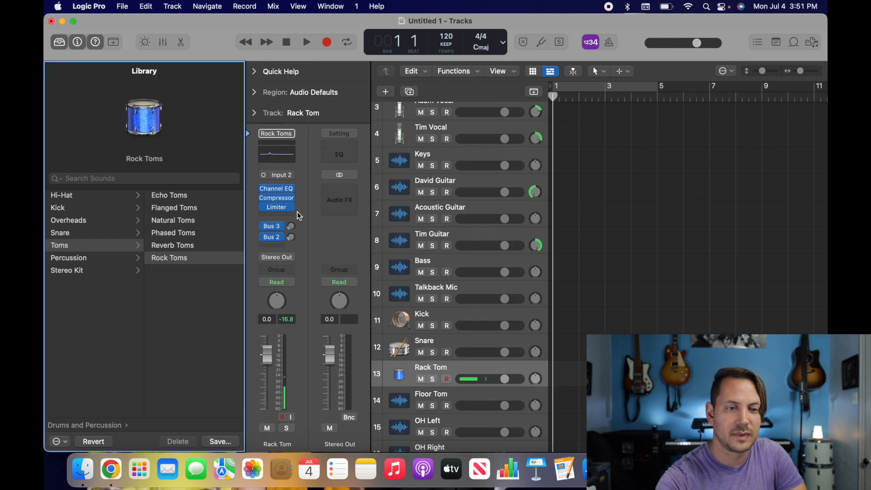
# Step: Load the Tom Comp preset from the 01 Drums presets in the Rack Tom track's Compressor and close its window
pyautogui.click(277, 200)
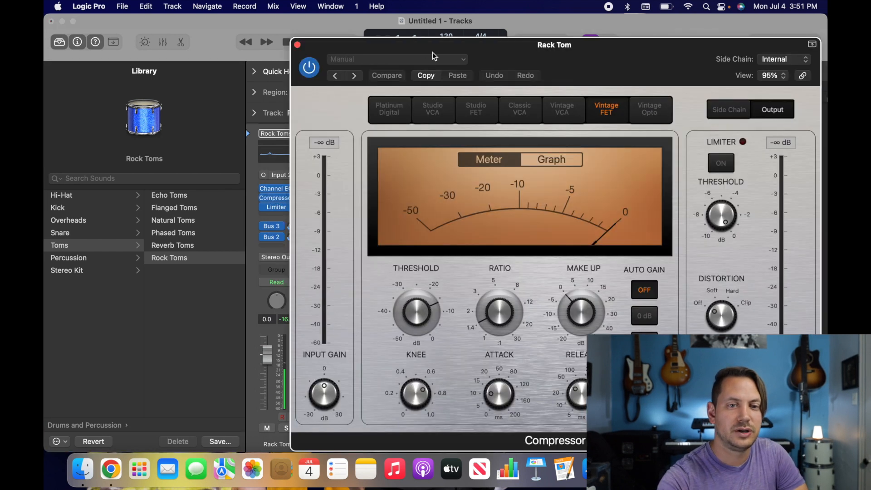
pyautogui.click(467, 61)
pyautogui.moveTo(383, 308)
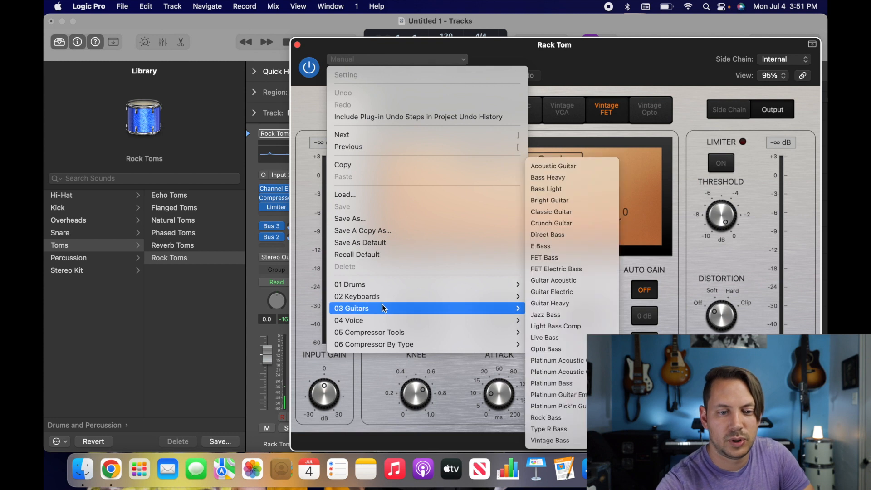
pyautogui.moveTo(519, 289)
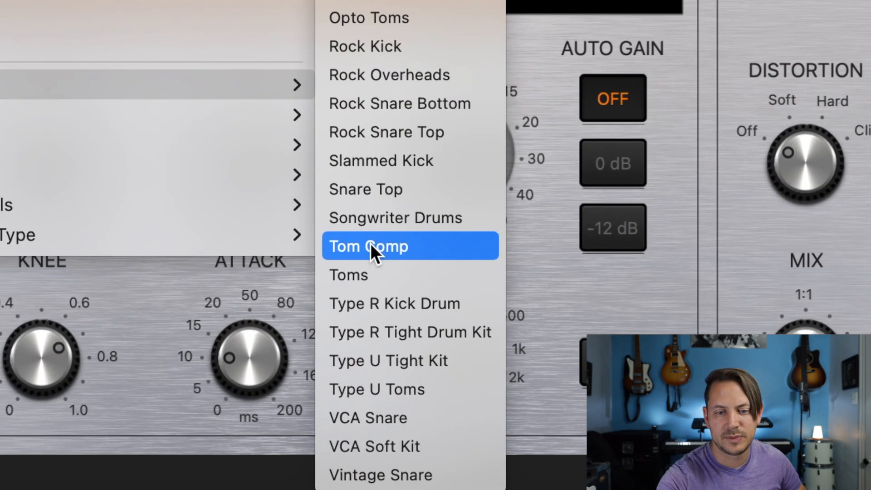
pyautogui.click(371, 245)
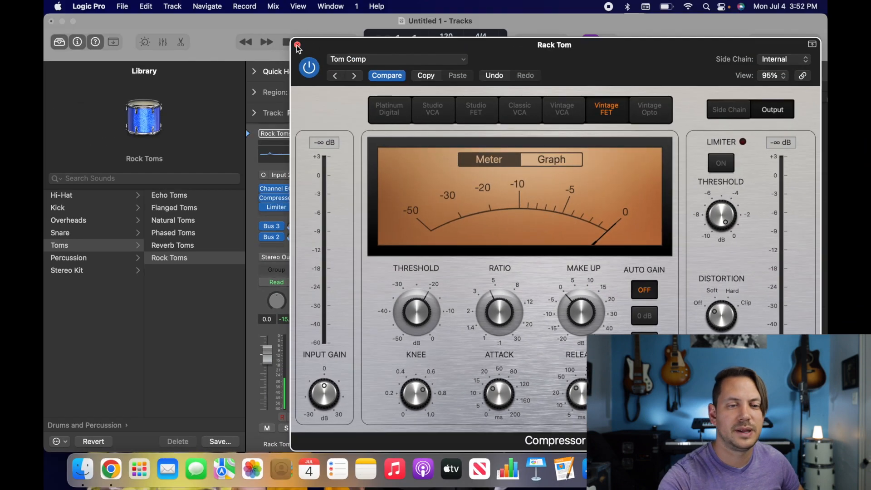
pyautogui.click(297, 45)
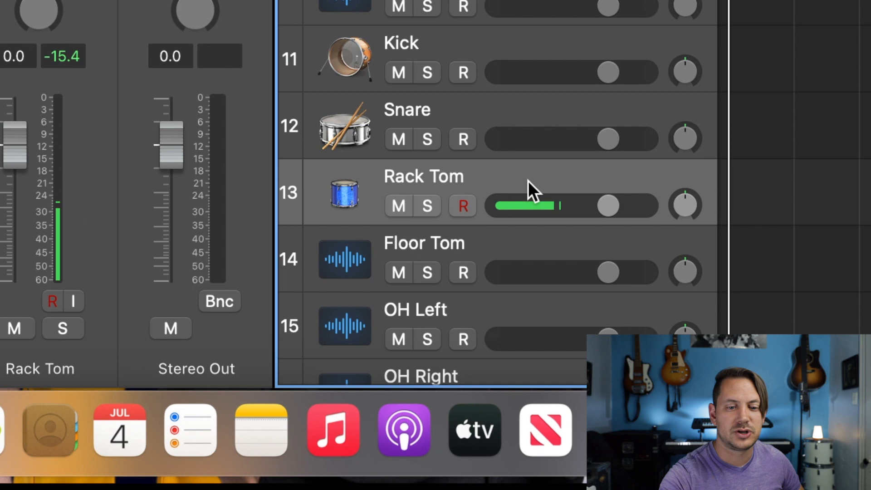
# Step: Delete the existing Floor Tom track and create a new track duplicating the Rack Tom track's settings
pyautogui.click(503, 243)
pyautogui.press('super+BackSpace')
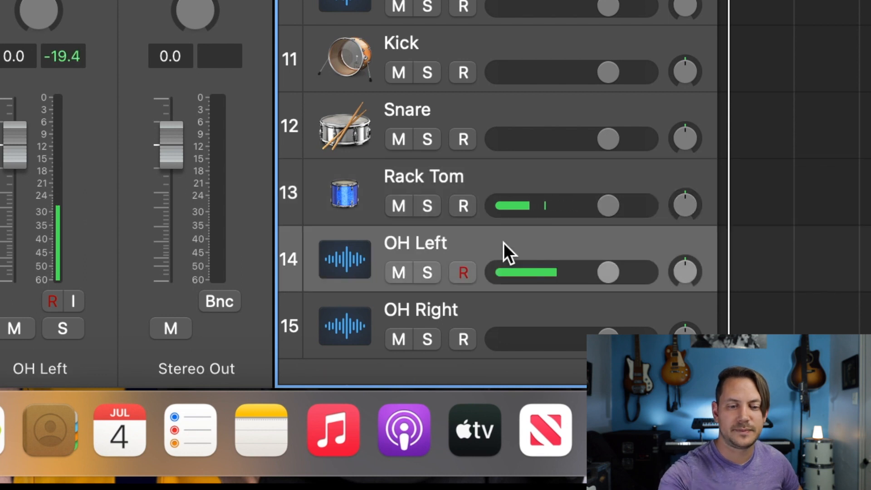
pyautogui.click(524, 181)
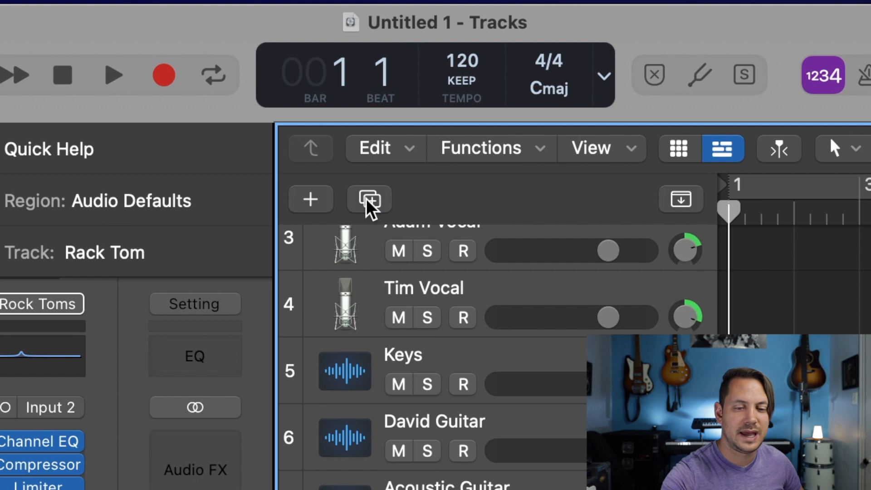
pyautogui.click(368, 199)
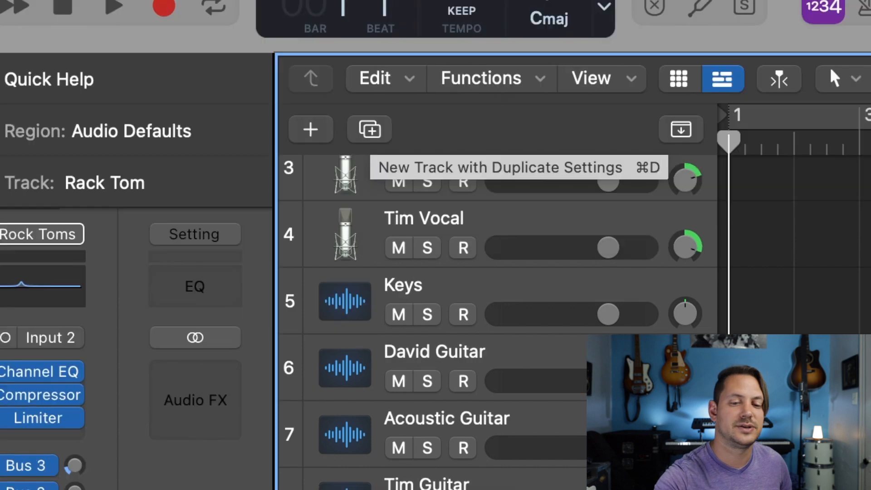
pyautogui.click(370, 200)
pyautogui.click(479, 199)
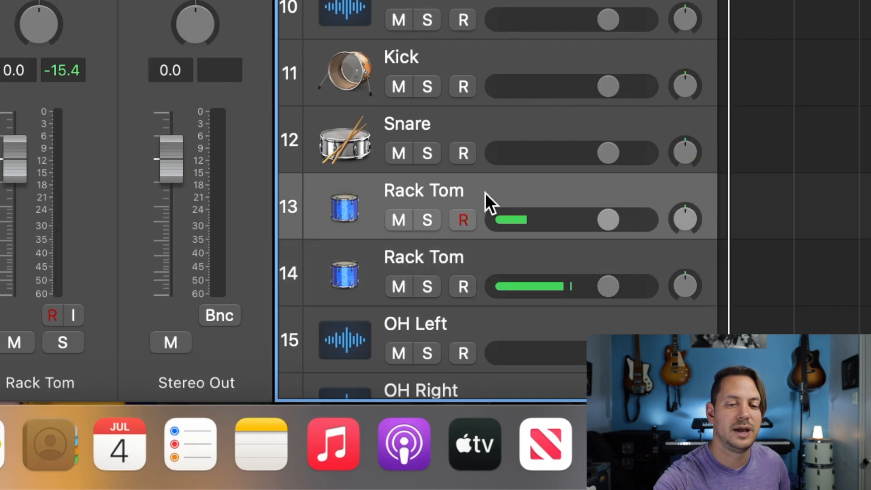
# Step: Rename the duplicated Rack Tom track, number 14, as Floor Tom
pyautogui.click(473, 257)
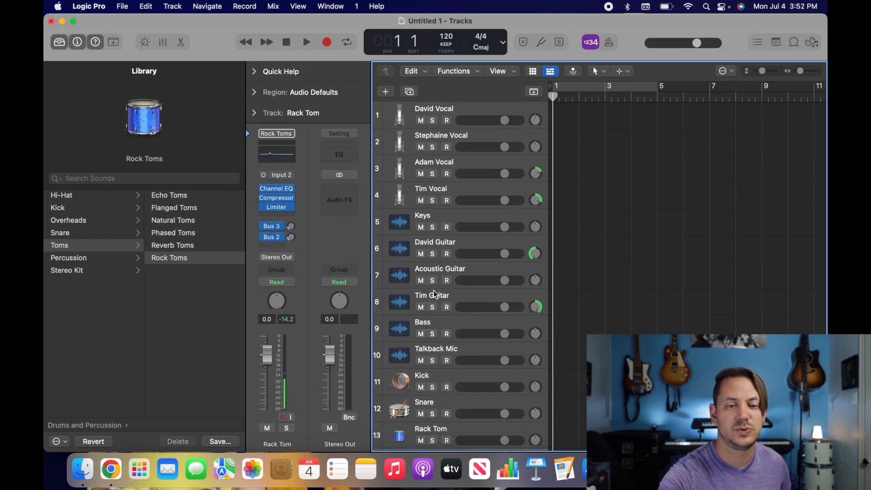
pyautogui.scroll(-5, 451, 271)
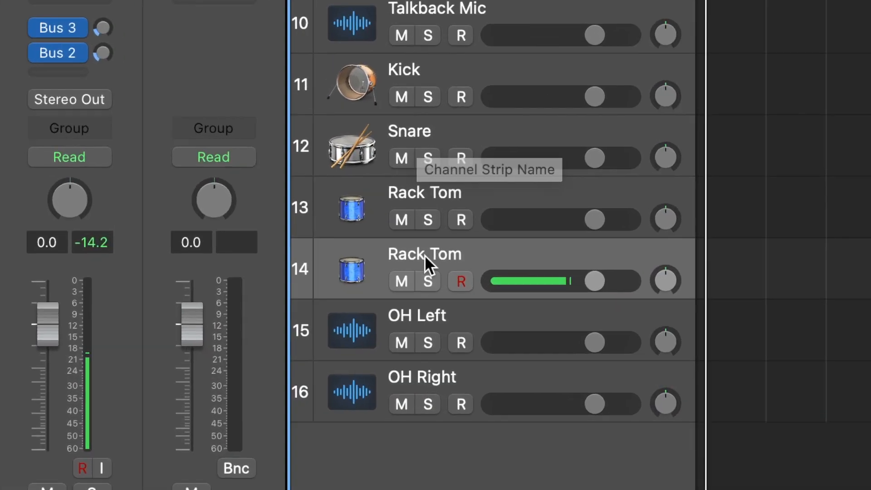
pyautogui.doubleClick(428, 324)
pyautogui.doubleClick(413, 243)
pyautogui.write('Floor')
pyautogui.press('Return')
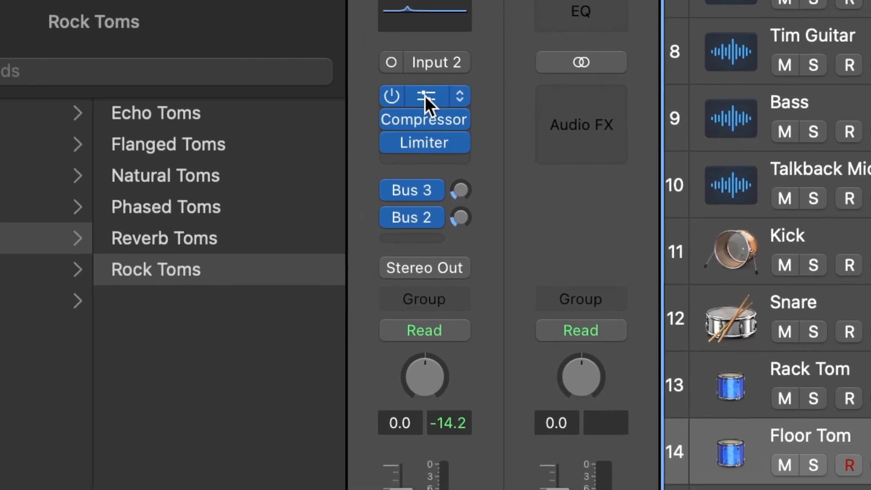
# Step: Load the Tom EQ Floor preset from the 01 Drums presets in the Floor Tom track's Channel EQ and close its window
pyautogui.click(583, 117)
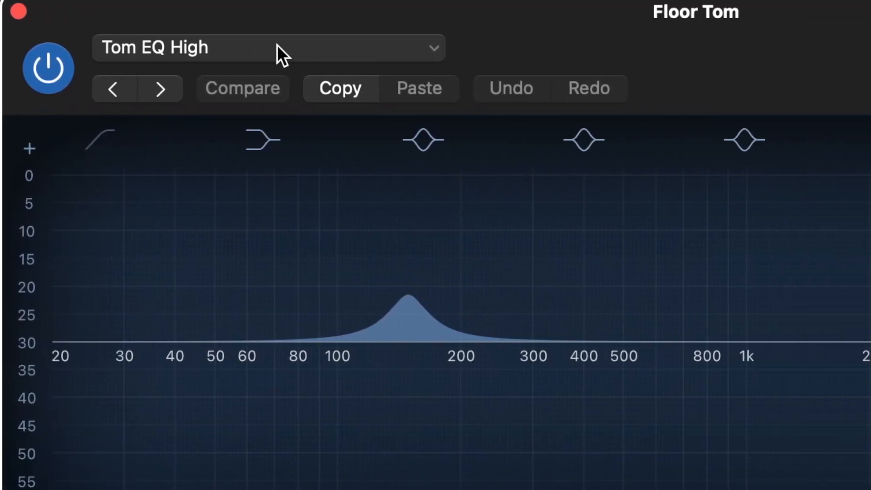
pyautogui.click(389, 51)
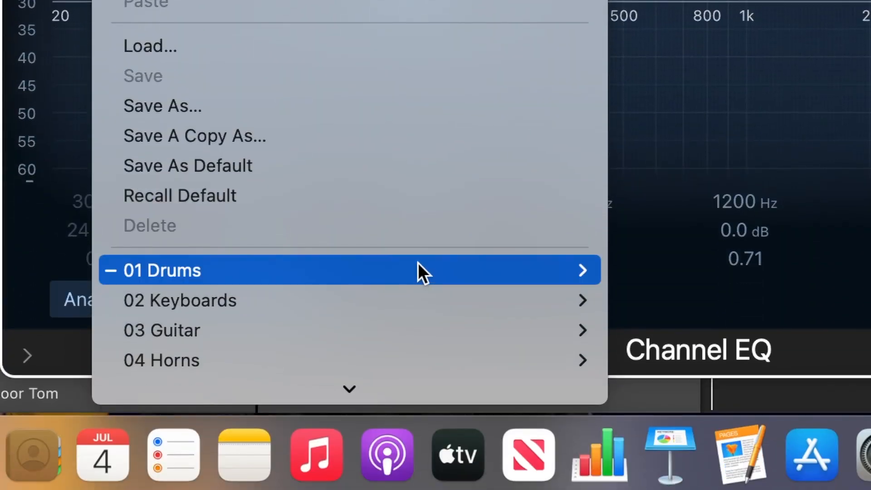
pyautogui.moveTo(418, 264)
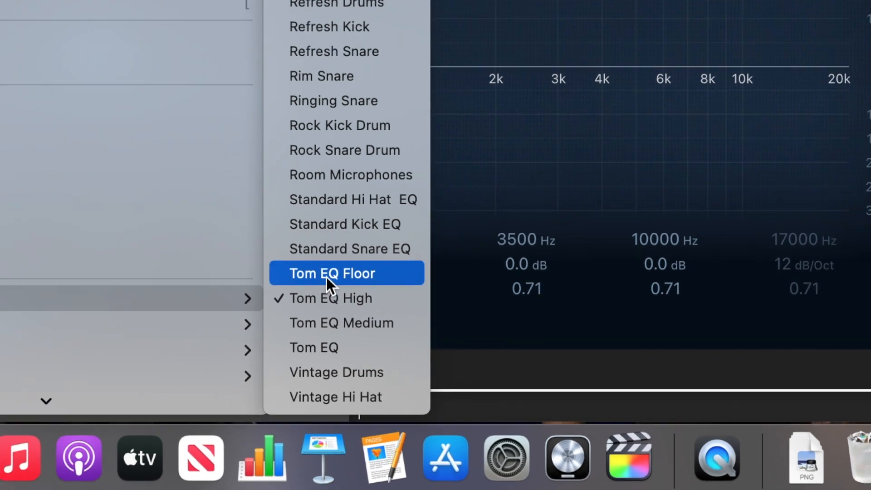
pyautogui.click(326, 274)
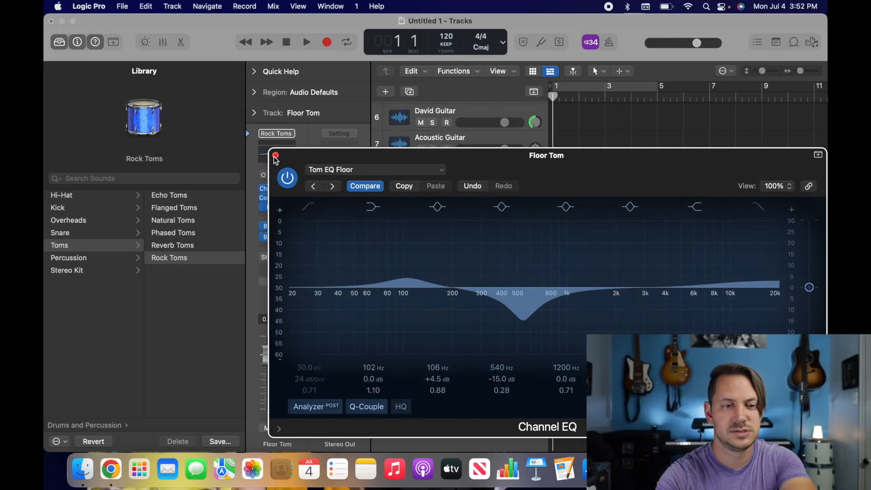
pyautogui.click(276, 155)
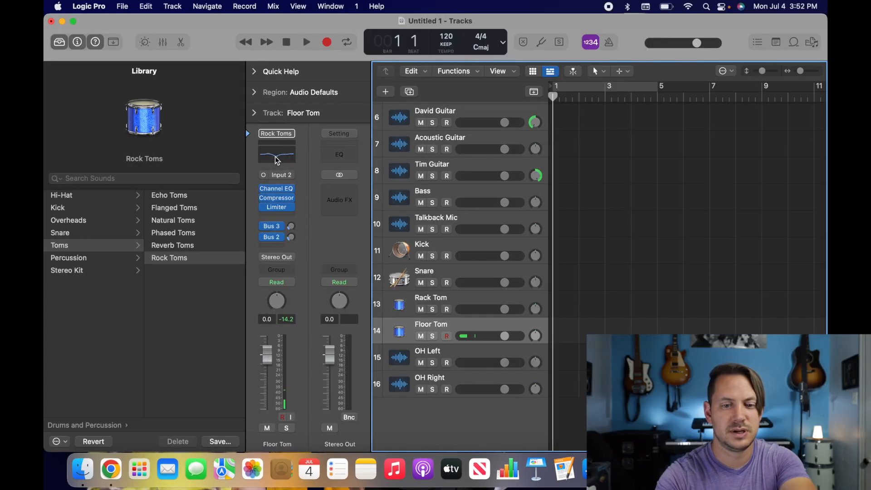
# Step: Delete the unprocessed OH Right track
pyautogui.click(463, 350)
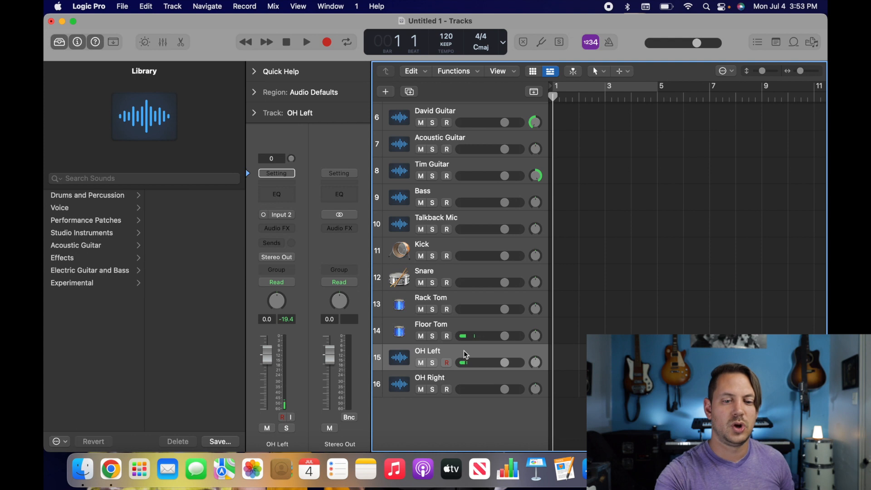
pyautogui.click(466, 379)
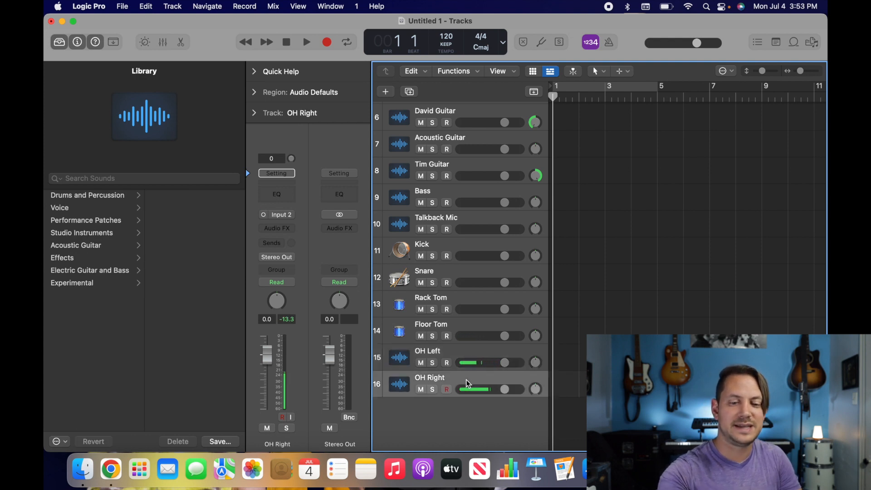
pyautogui.press('super+BackSpace')
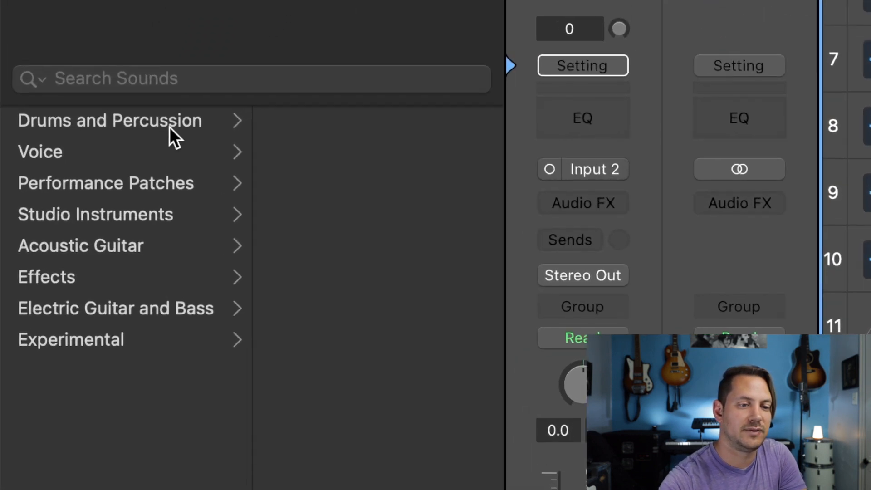
# Step: Load the Rock Overheads patch from the Overheads category of Drums and Percussion onto the OH Left track
pyautogui.click(74, 198)
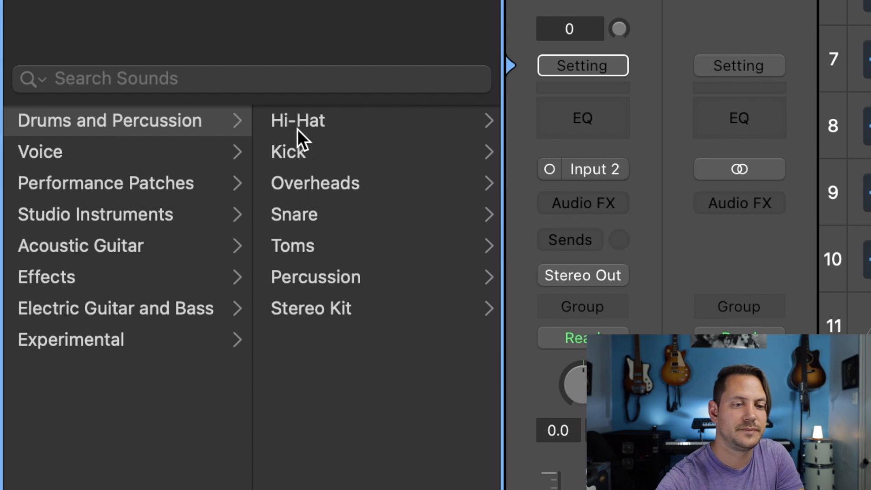
pyautogui.click(321, 181)
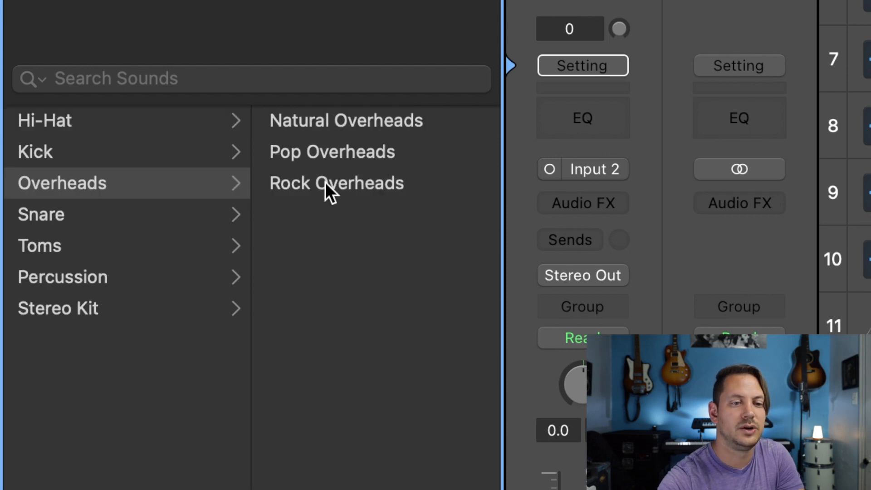
pyautogui.click(325, 181)
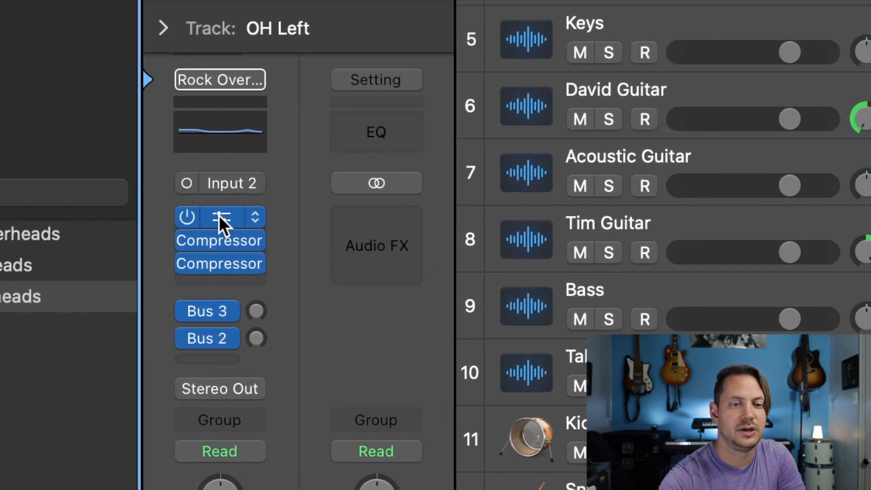
# Step: Load the Overhead Mic EQ preset from the drum presets in the OH Left track's Channel EQ and close its window
pyautogui.click(340, 177)
pyautogui.click(593, 124)
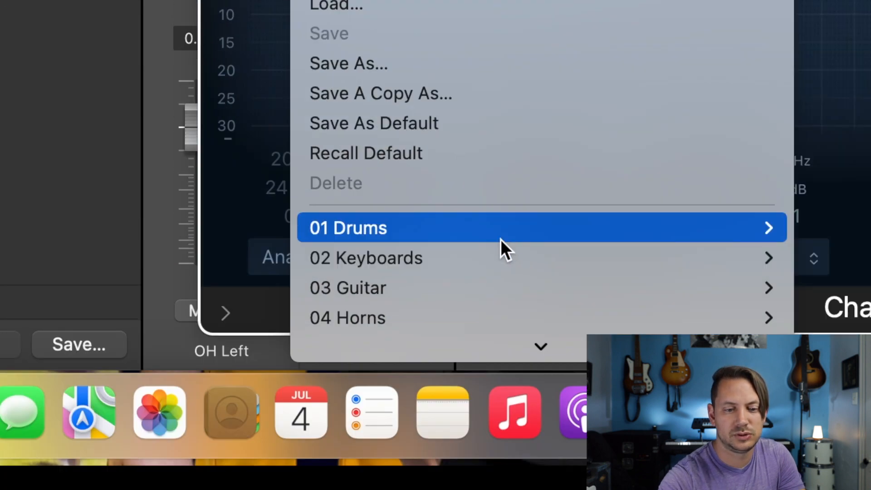
pyautogui.moveTo(514, 261)
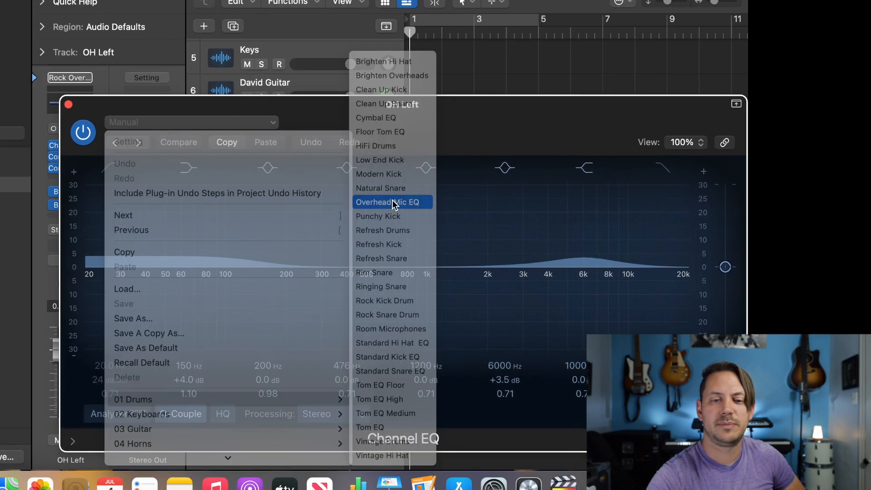
pyautogui.click(286, 178)
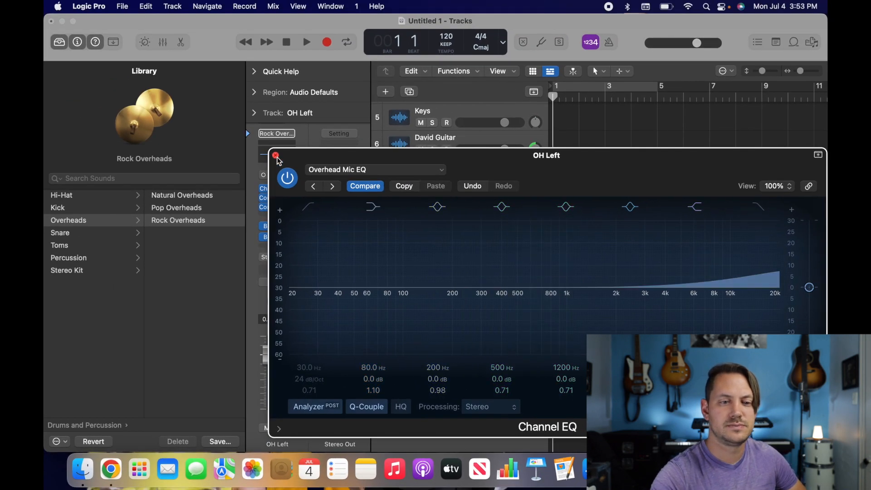
pyautogui.click(276, 156)
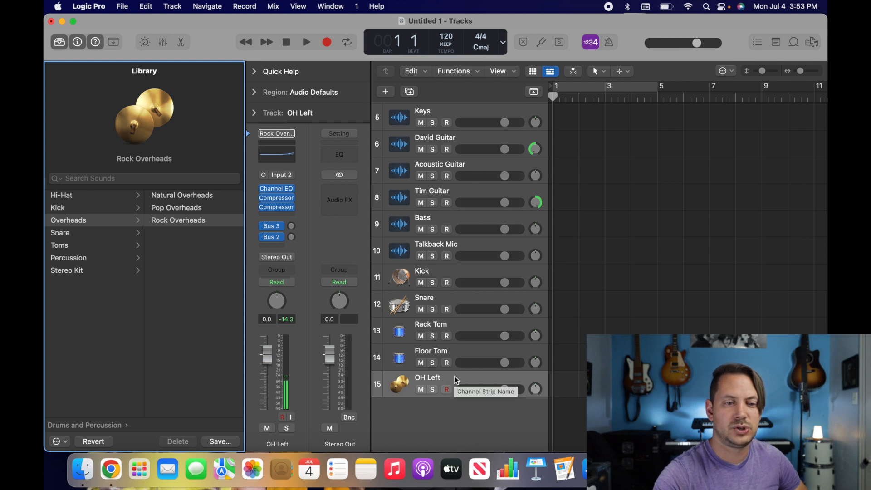
# Step: Load the Rock Overheads preset from the 01 Drums presets in the OH Left track's first Compressor and close its window
pyautogui.moveTo(278, 200)
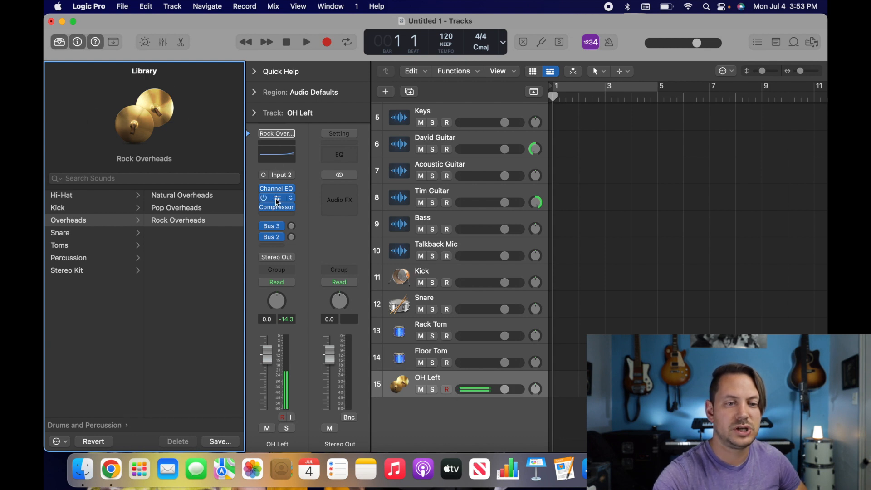
pyautogui.click(278, 201)
pyautogui.click(410, 64)
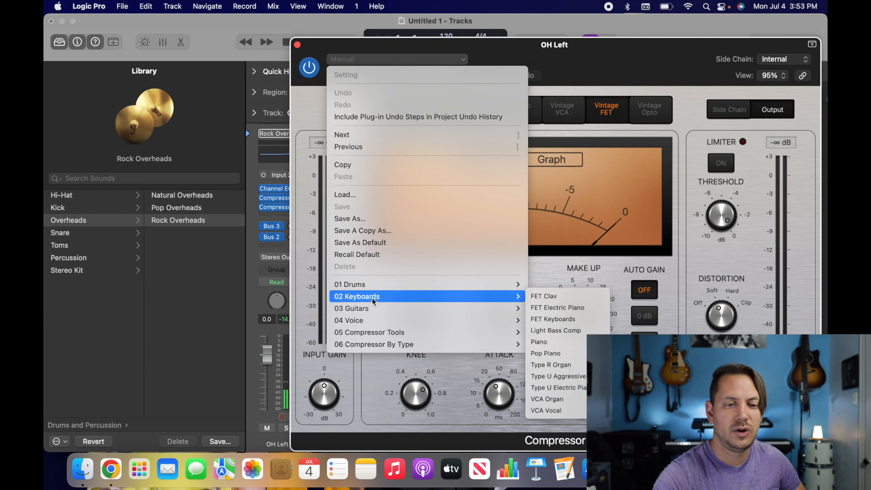
pyautogui.moveTo(412, 284)
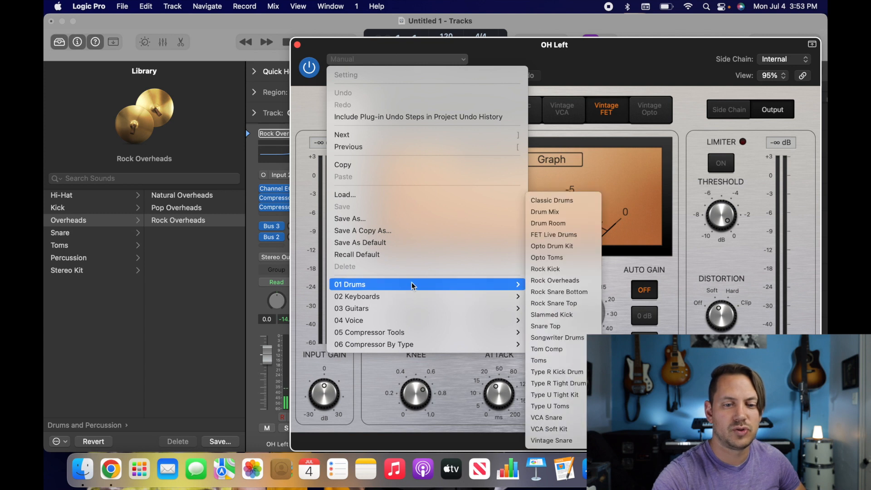
pyautogui.click(546, 281)
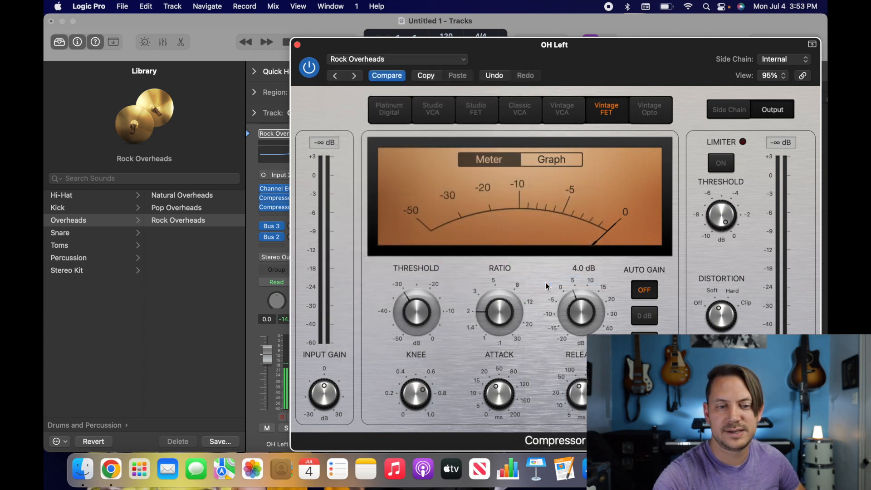
pyautogui.click(297, 45)
# Step: Duplicate the OH Left track with its settings and rename the copy OH Right
pyautogui.click(450, 380)
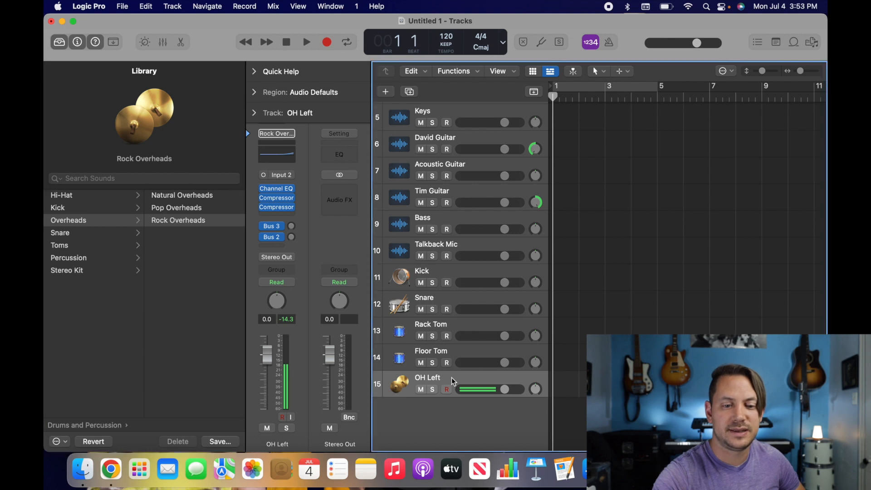
pyautogui.click(409, 92)
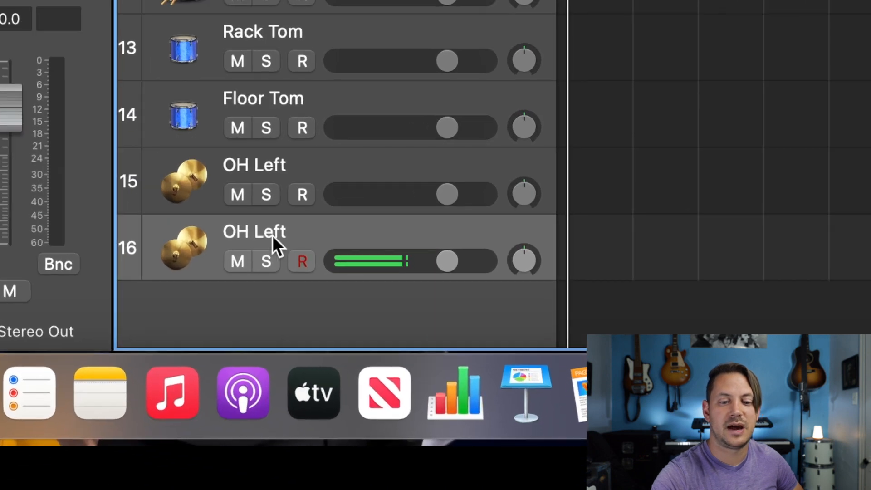
pyautogui.doubleClick(434, 407)
pyautogui.press('Right')
pyautogui.press('BackSpace')
pyautogui.press('BackSpace')
pyautogui.press('BackSpace')
pyautogui.press('BackSpace')
pyautogui.write('Right')
pyautogui.press('Return')
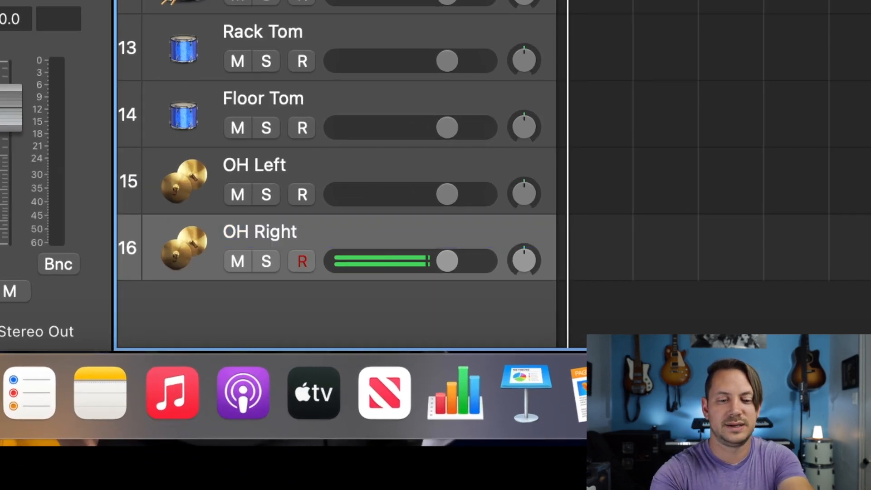
# Step: Pan OH Right to -64, OH Left toward the right and Floor Tom toward the left, and adjust the Rack Tom's pan
pyautogui.click(524, 260)
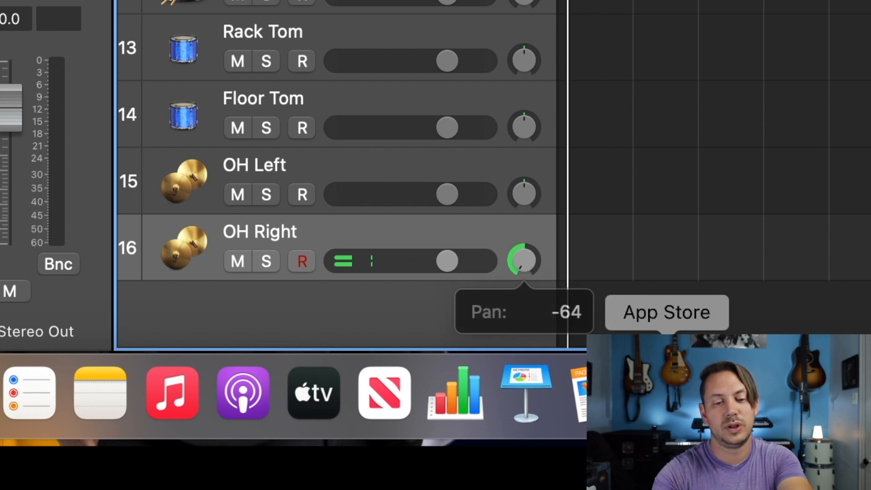
pyautogui.click(533, 203)
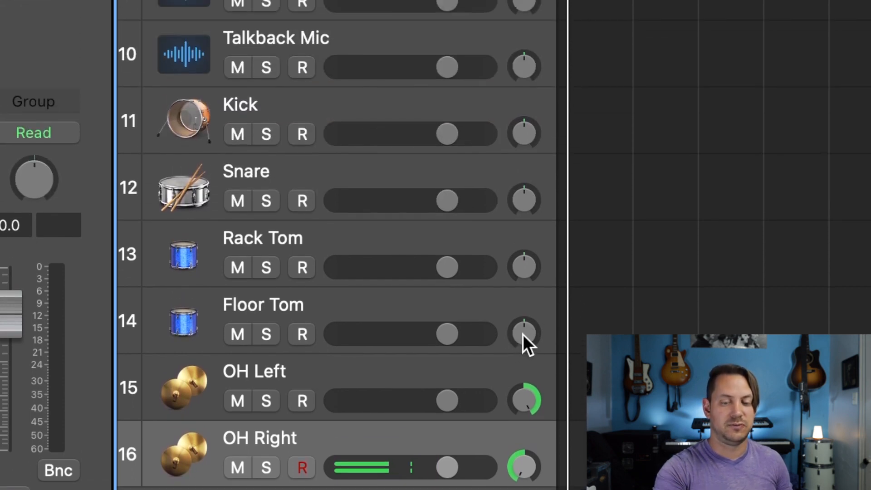
pyautogui.click(524, 128)
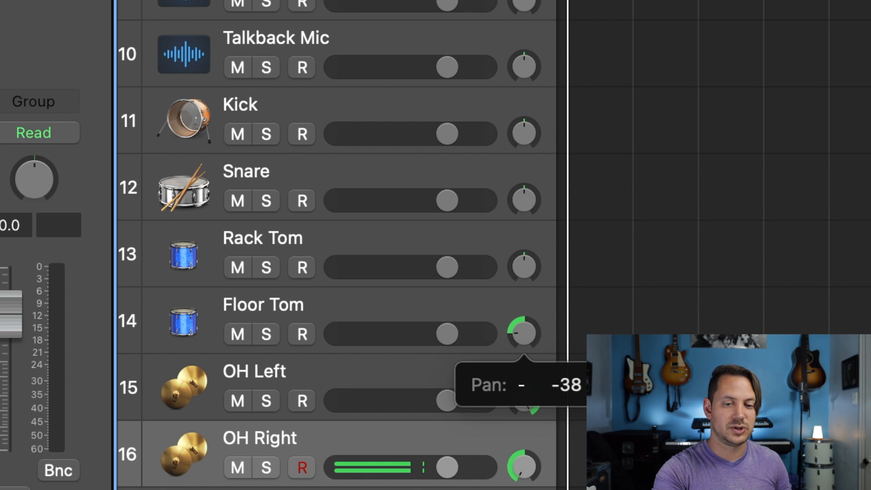
pyautogui.click(525, 271)
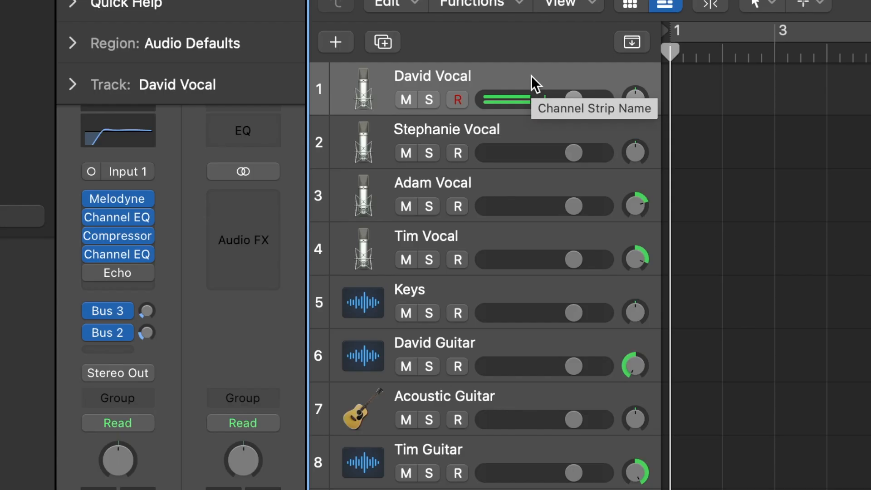
# Step: Go through the tracks from the second vocal down to Acoustic Guitar, checking each channel strip's input assignment
pyautogui.click(510, 130)
pyautogui.press('Down')
pyautogui.press('Down')
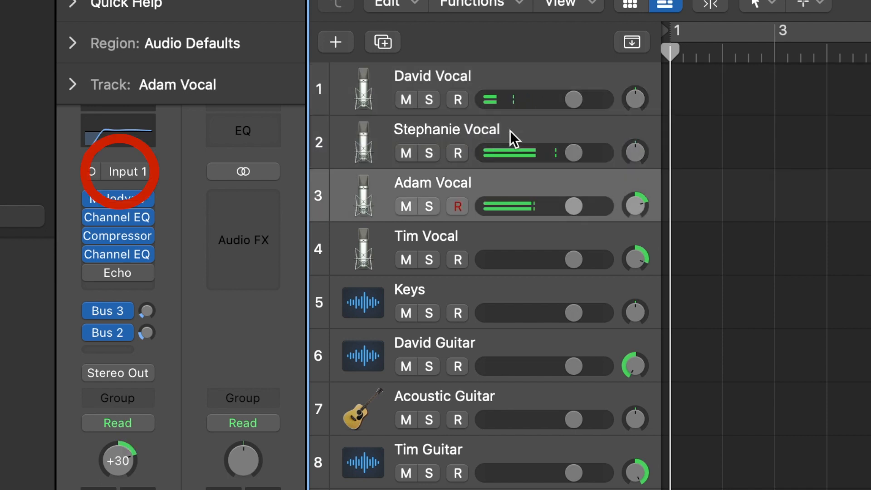
pyautogui.press('Down')
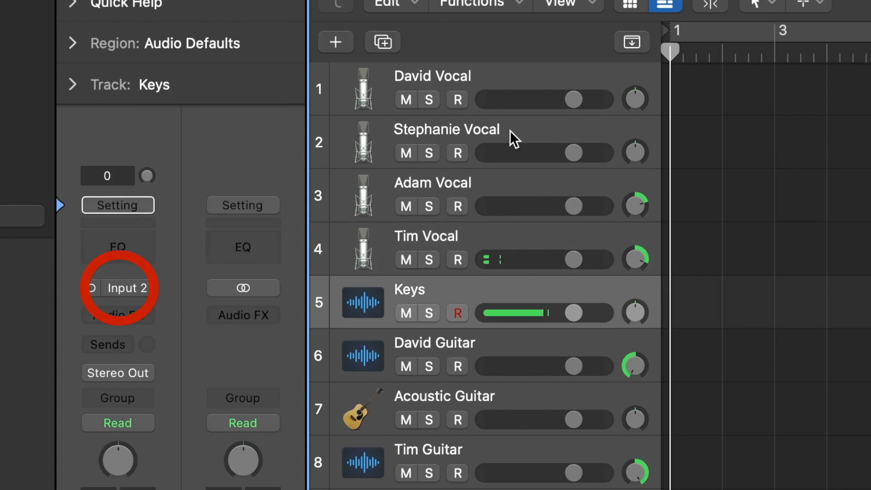
pyautogui.press('Down')
# Step: Go through the tracks from the one below Acoustic Guitar down to Snare, checking each channel strip's input assignment
pyautogui.press('Down')
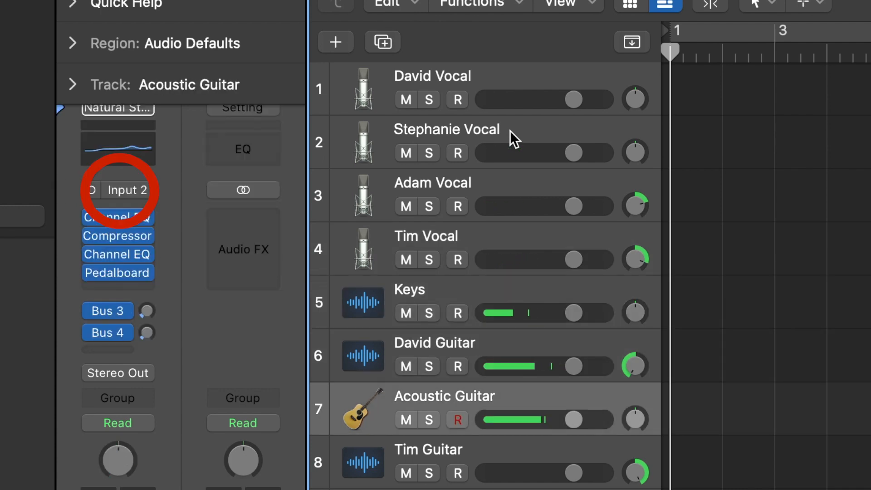
pyautogui.press('Down')
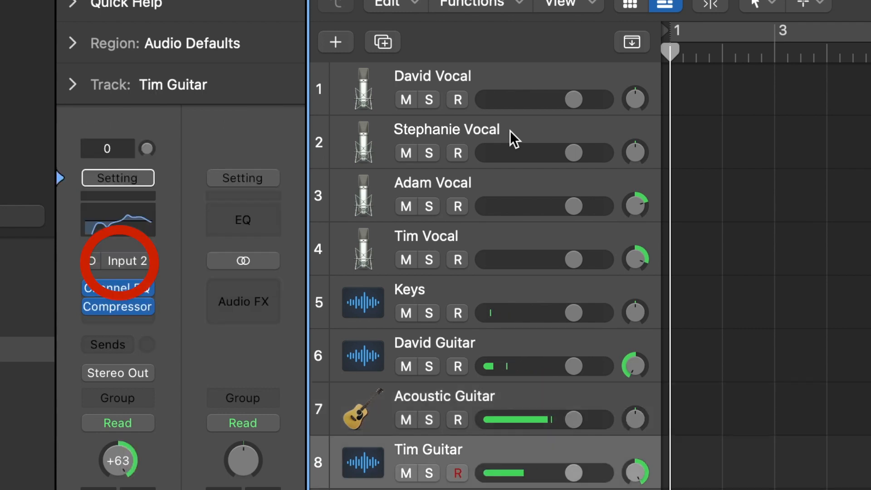
pyautogui.press('Down')
pyautogui.press('Down')
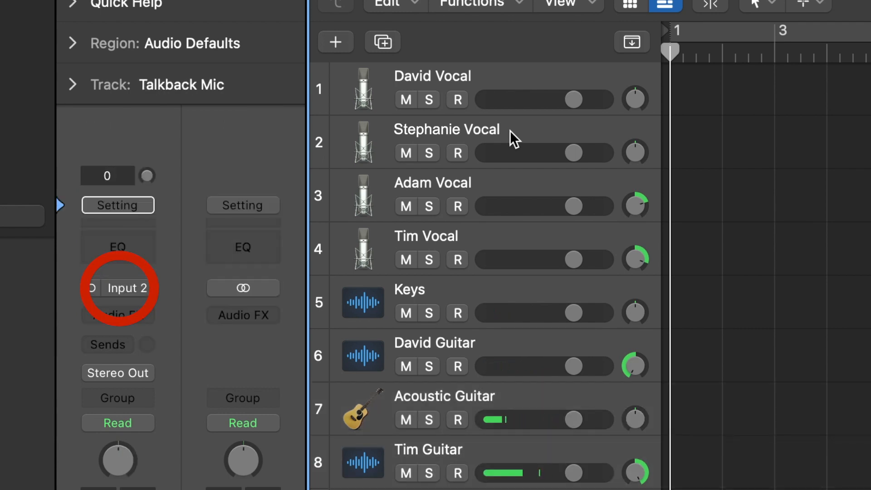
pyautogui.press('Down')
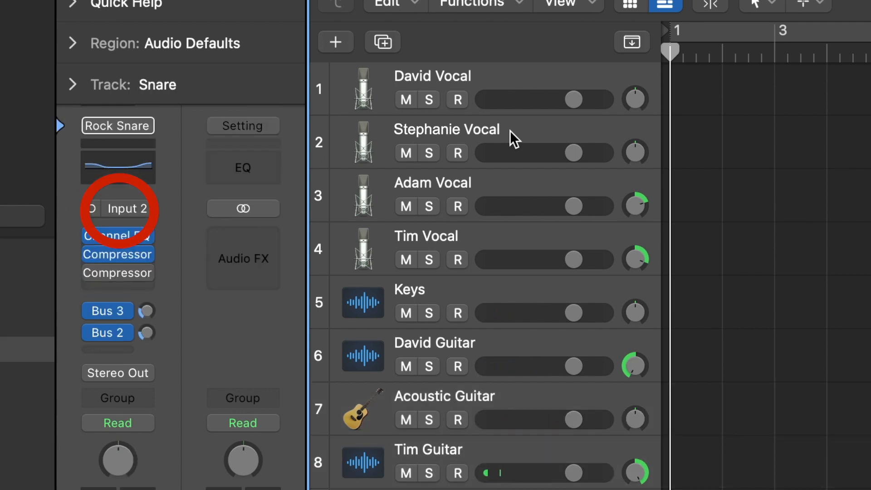
# Step: Return to the first vocal track and recheck the vocal channel strips' inputs, including the third vocal's list of input choices
pyautogui.press('Up')
pyautogui.press('Up')
pyautogui.press('Up')
pyautogui.press('Up')
pyautogui.press('Up')
pyautogui.press('Up')
pyautogui.press('Up')
pyautogui.press('Up')
pyautogui.press('Up')
pyautogui.press('Up')
pyautogui.press('Up')
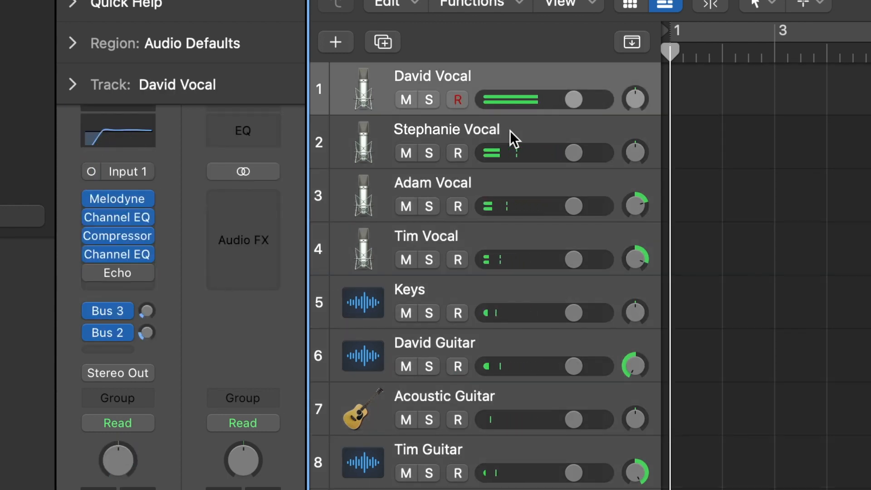
pyautogui.press('Down')
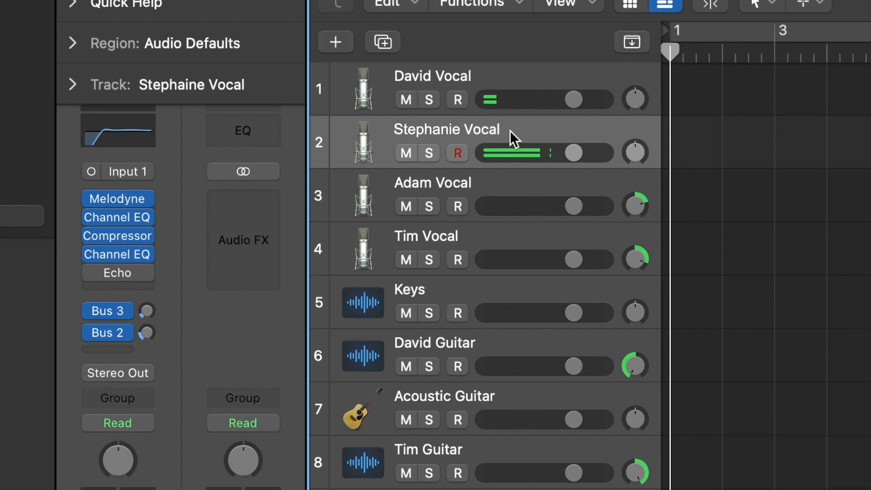
pyautogui.press('Down')
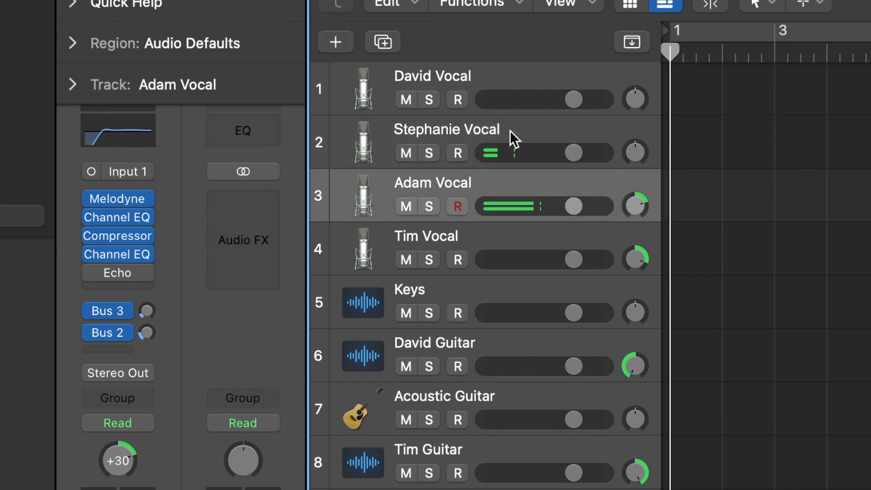
pyautogui.press('Down')
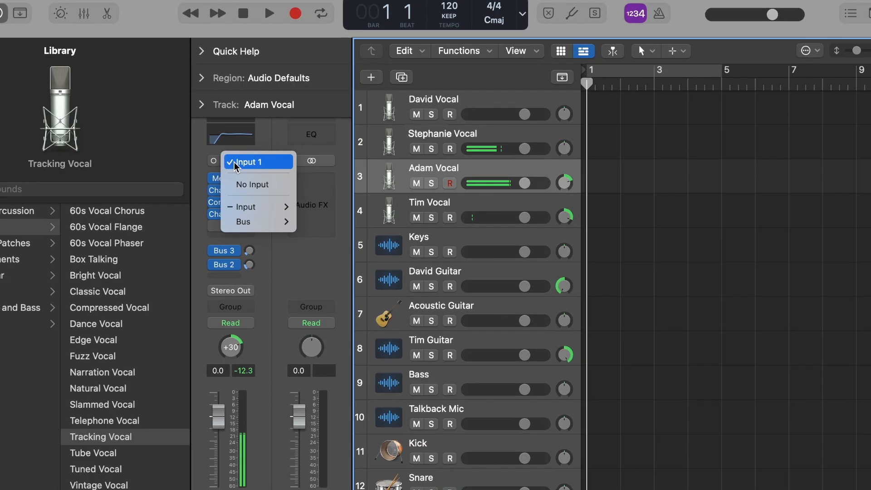
pyautogui.click(272, 161)
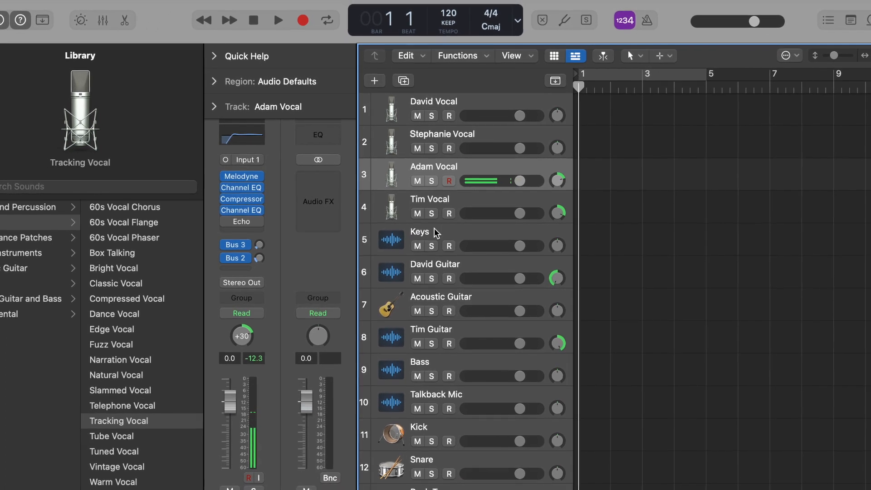
pyautogui.click(434, 228)
pyautogui.click(245, 233)
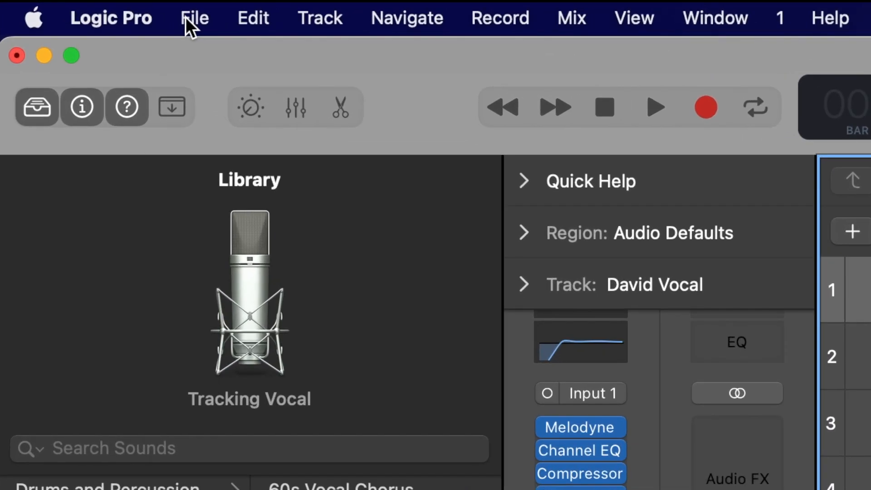
# Step: Save the project as a template named TSB YouTube Tutorial in the Project Templates folder
pyautogui.click(186, 18)
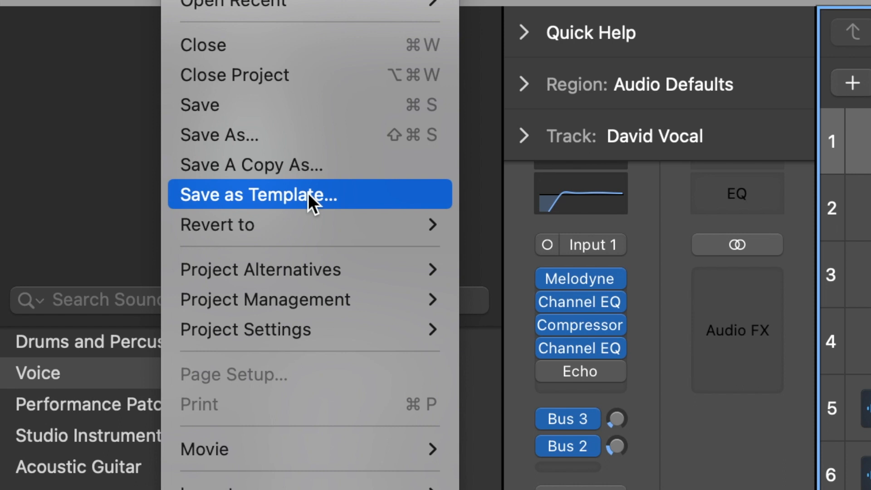
pyautogui.press('Escape')
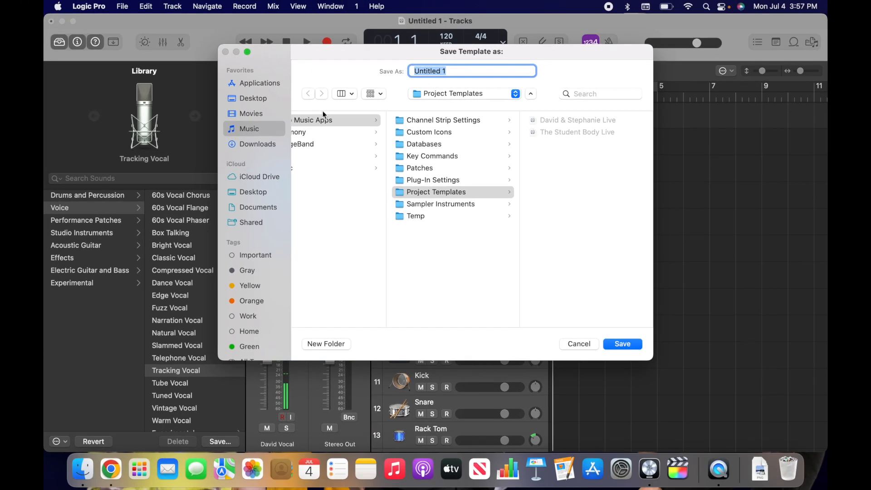
pyautogui.hscroll(-3, 342, 174)
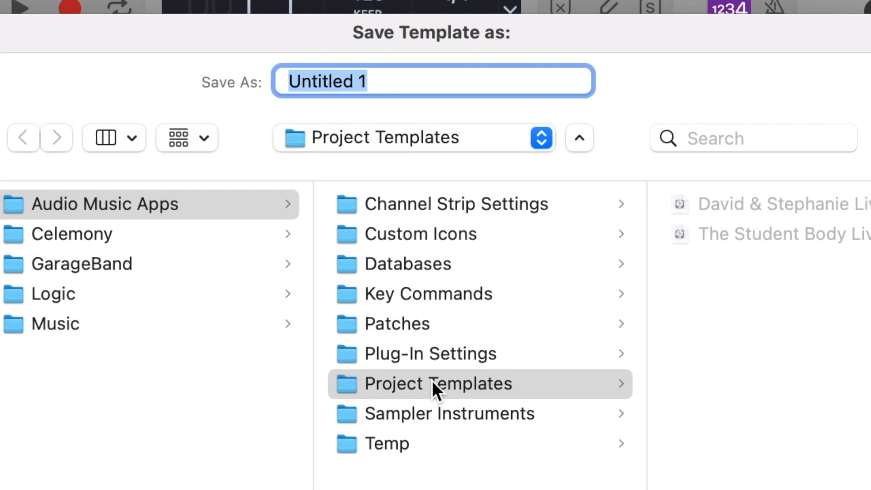
pyautogui.hscroll(3, 379, 372)
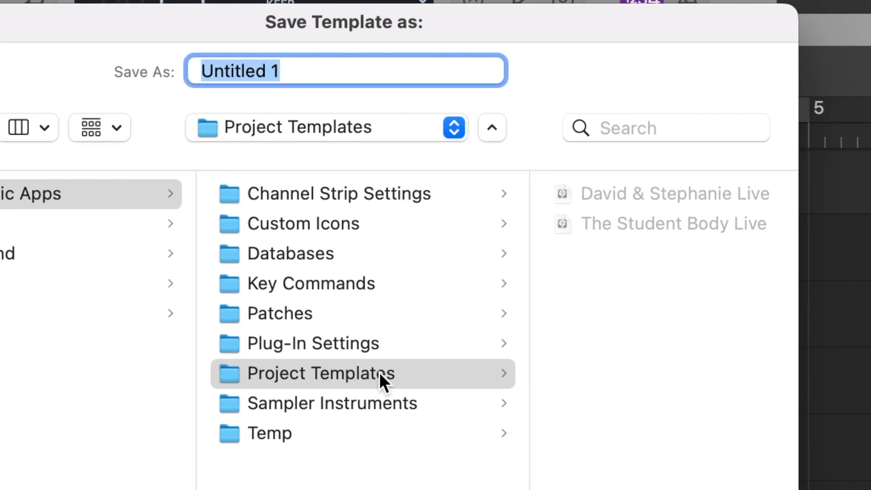
pyautogui.click(595, 290)
pyautogui.tripleClick(289, 71)
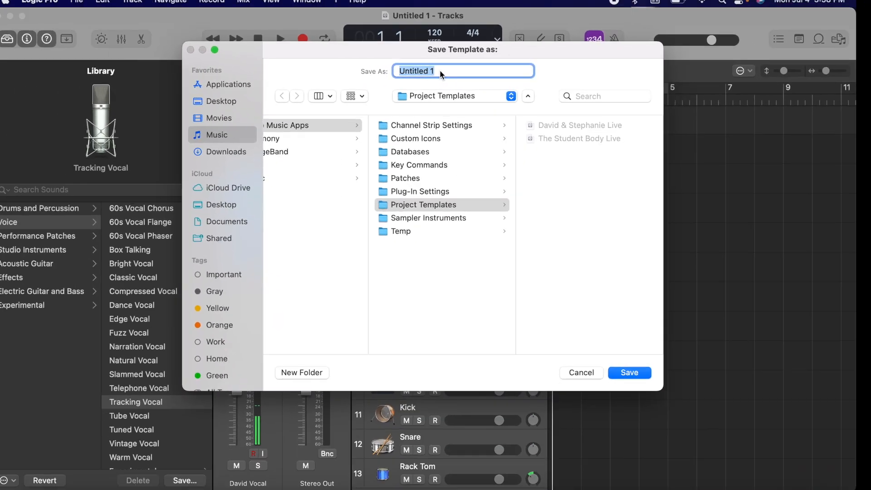
pyautogui.write('T')
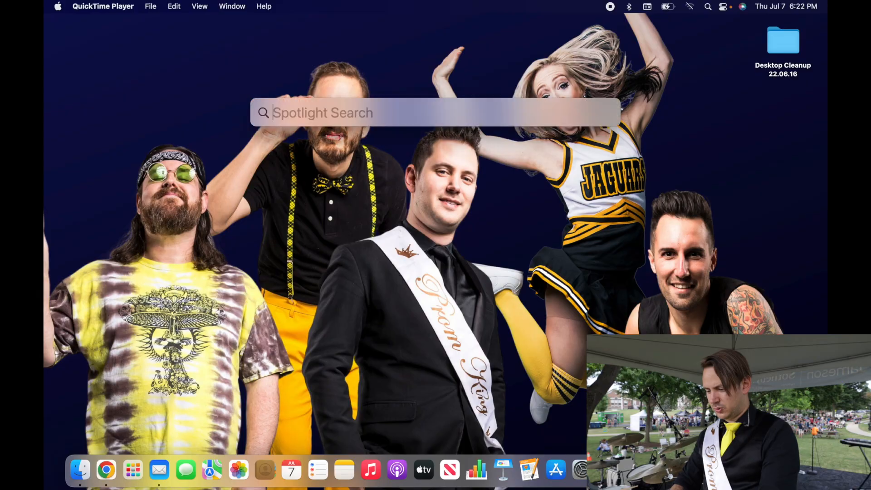
# Step: Launch Logic Pro and create a project from the saved TSB YouTube Tutorial template
pyautogui.press('Return')
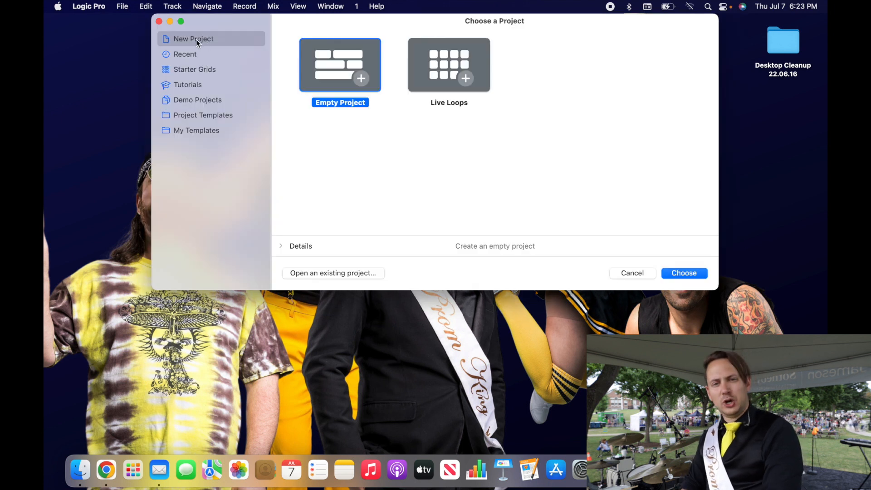
pyautogui.click(199, 130)
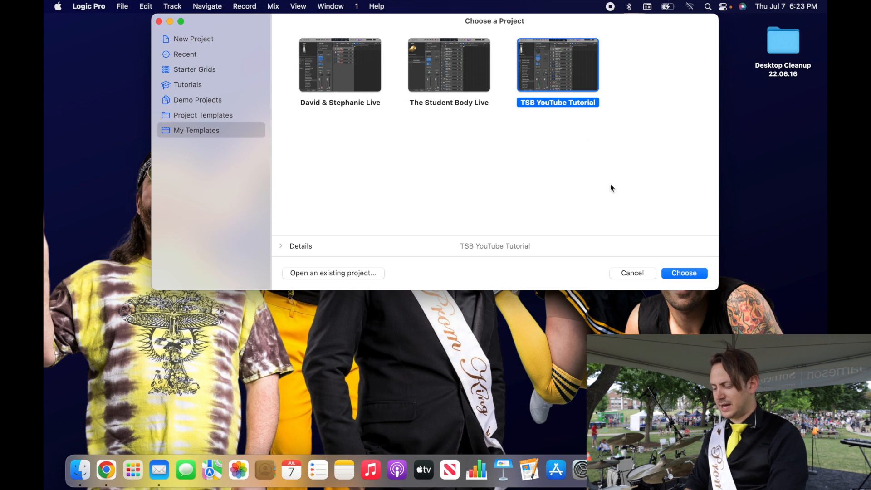
pyautogui.click(685, 273)
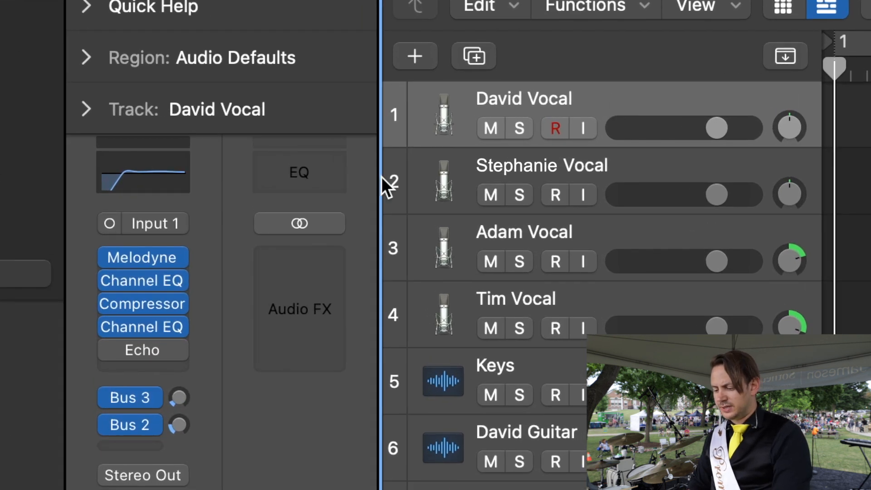
# Step: Assign Input 1 to the first vocal track and Input 2 to the second vocal track
pyautogui.click(158, 223)
pyautogui.moveTo(208, 318)
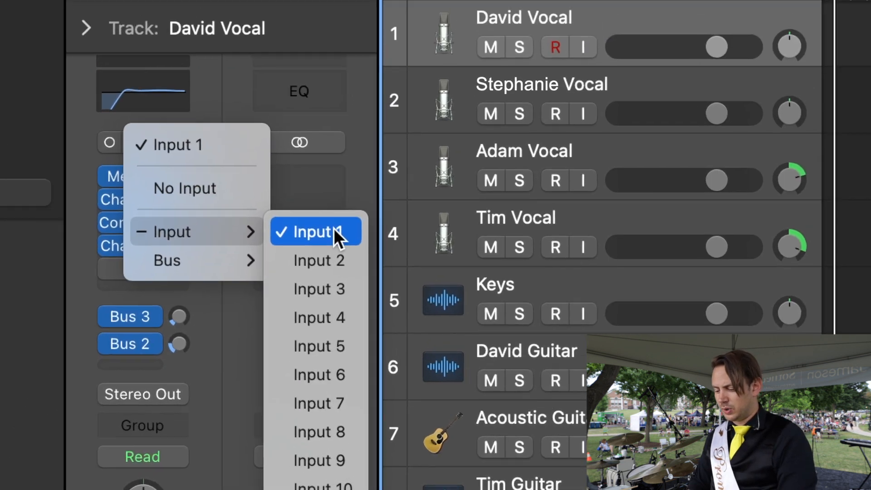
pyautogui.click(374, 70)
pyautogui.click(534, 72)
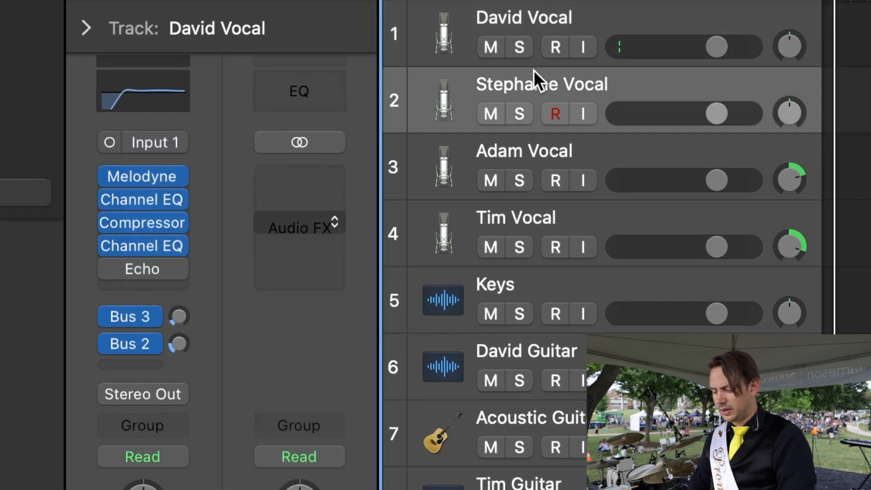
pyautogui.click(166, 146)
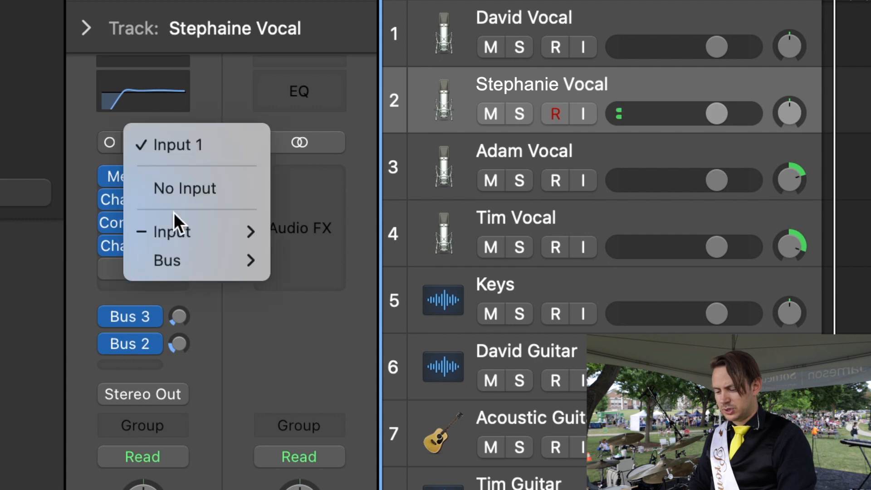
pyautogui.moveTo(268, 236)
pyautogui.click(297, 259)
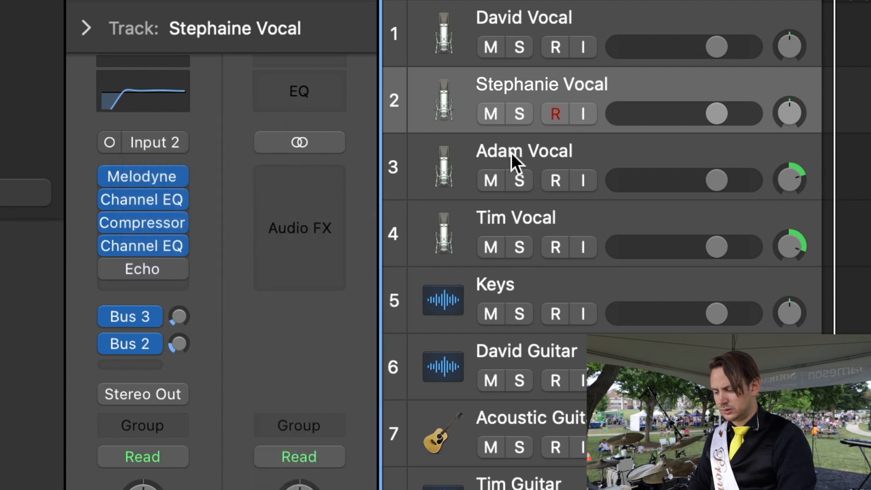
# Step: Assign Input 3 to the third vocal track and Input 4 to the fourth vocal track
pyautogui.click(512, 154)
pyautogui.click(167, 142)
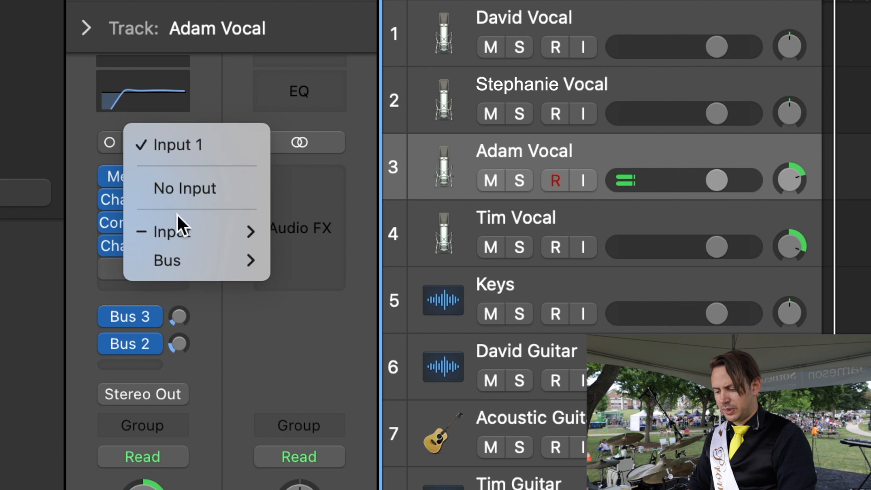
pyautogui.moveTo(179, 229)
pyautogui.click(319, 286)
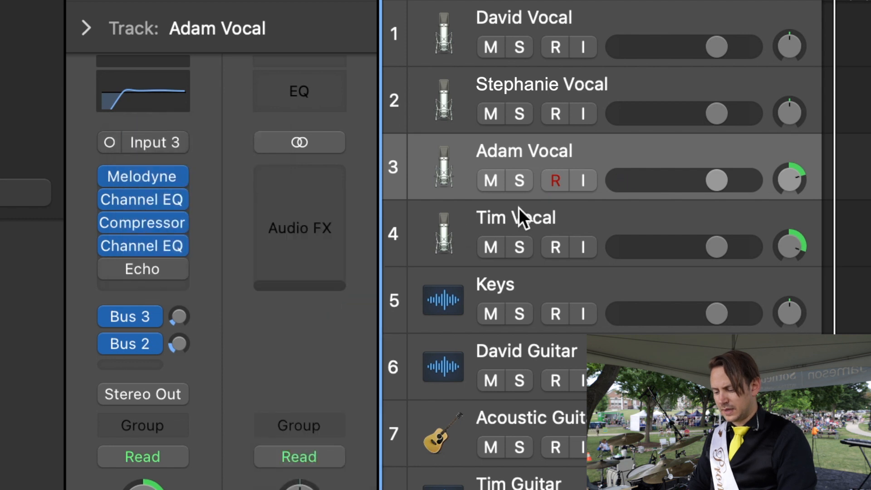
pyautogui.click(517, 217)
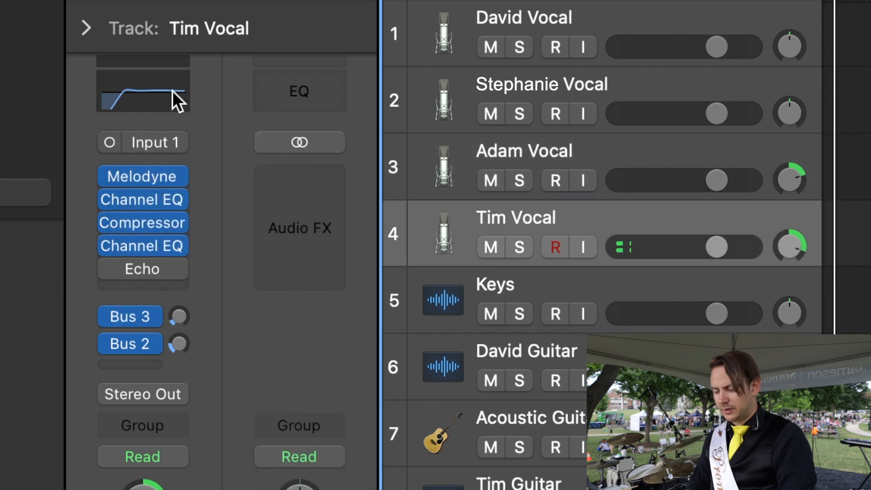
pyautogui.click(156, 139)
pyautogui.moveTo(195, 229)
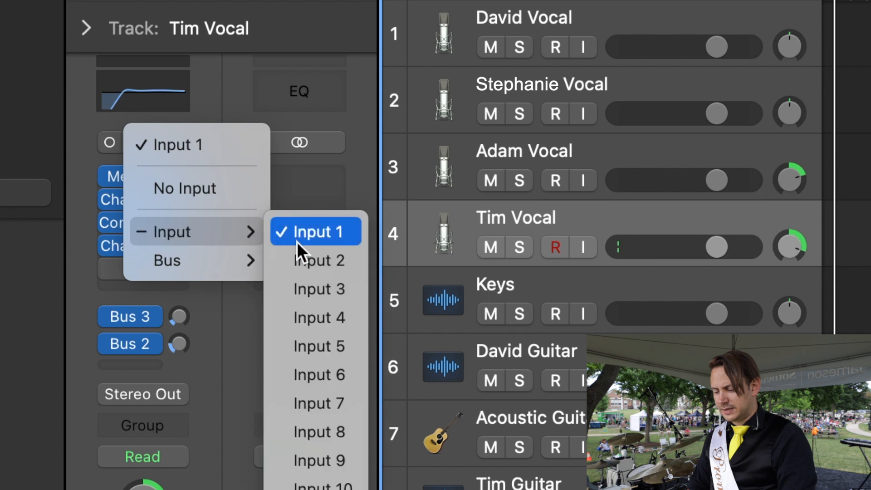
pyautogui.click(305, 327)
# Step: Continue the sequential input assignment through Keys and the guitar on track 6, and set Acoustic Guitar to Input 7
pyautogui.click(547, 297)
pyautogui.click(151, 289)
pyautogui.click(316, 479)
pyautogui.click(536, 356)
pyautogui.click(151, 255)
pyautogui.click(317, 483)
pyautogui.click(535, 422)
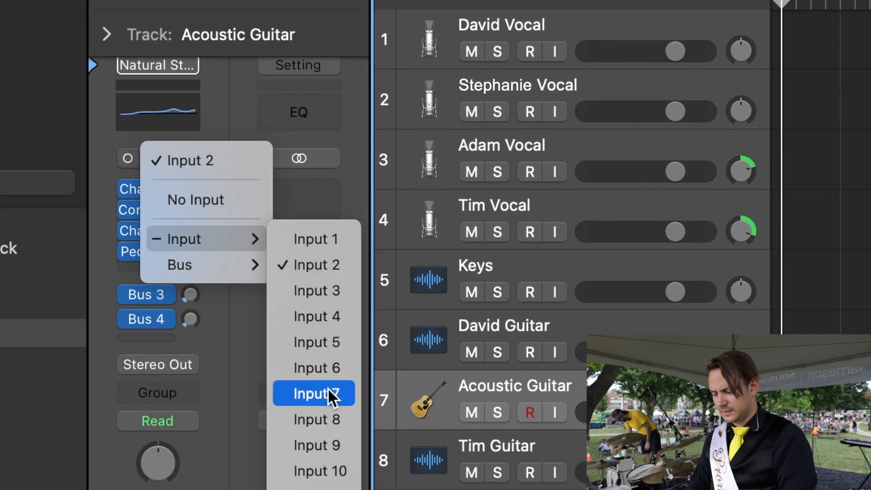
pyautogui.click(329, 390)
# Step: Continue the sequential input assignment through the guitar on track 8, Bass, Talkback Mic and Kick
pyautogui.click(492, 451)
pyautogui.click(472, 482)
pyautogui.scroll(-6, 472, 453)
pyautogui.click(487, 260)
pyautogui.click(477, 311)
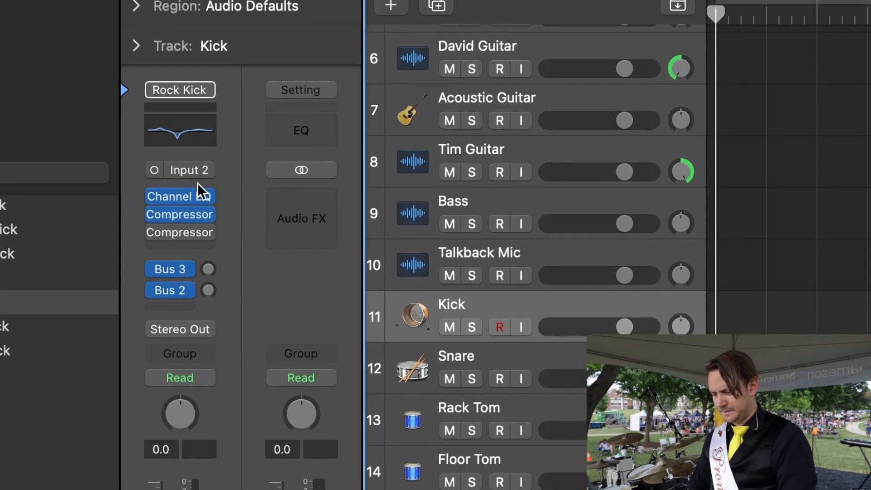
pyautogui.click(182, 172)
pyautogui.click(323, 461)
# Step: Assign the following inputs in sequence to Snare and Rack Tom, and set Floor Tom to Input 14
pyautogui.click(471, 357)
pyautogui.click(181, 173)
pyautogui.click(472, 408)
pyautogui.click(180, 172)
pyautogui.click(471, 460)
pyautogui.click(180, 171)
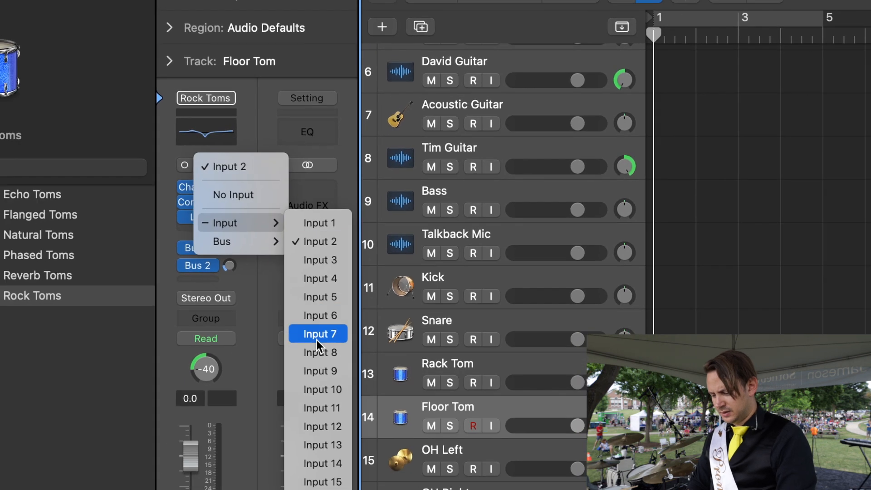
pyautogui.click(321, 484)
pyautogui.click(467, 365)
pyautogui.click(460, 412)
pyautogui.click(211, 166)
pyautogui.click(321, 466)
# Step: Assign the next input in sequence to OH Left and set OH Right to Input 16
pyautogui.click(458, 452)
pyautogui.click(211, 166)
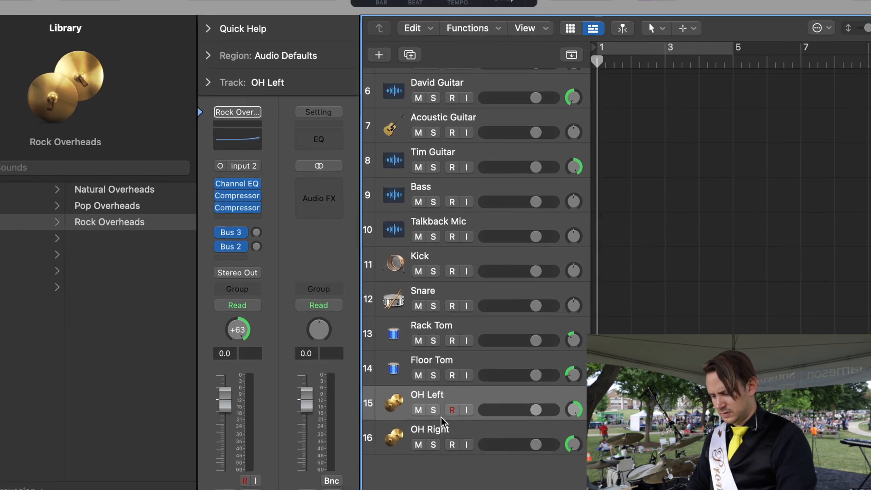
pyautogui.click(328, 422)
pyautogui.click(454, 431)
pyautogui.click(237, 166)
pyautogui.moveTo(264, 213)
pyautogui.click(331, 437)
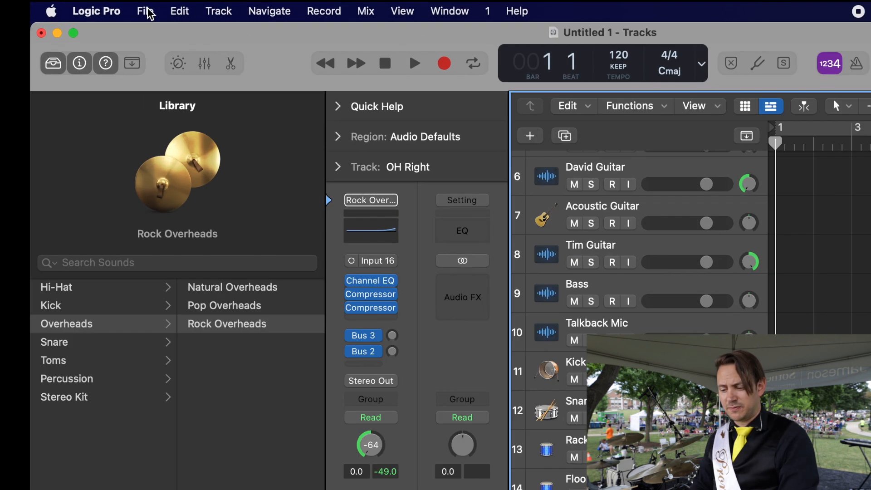
# Step: Save the project as a template over the existing TSB YouTube Tutorial template, replacing it
pyautogui.click(122, 6)
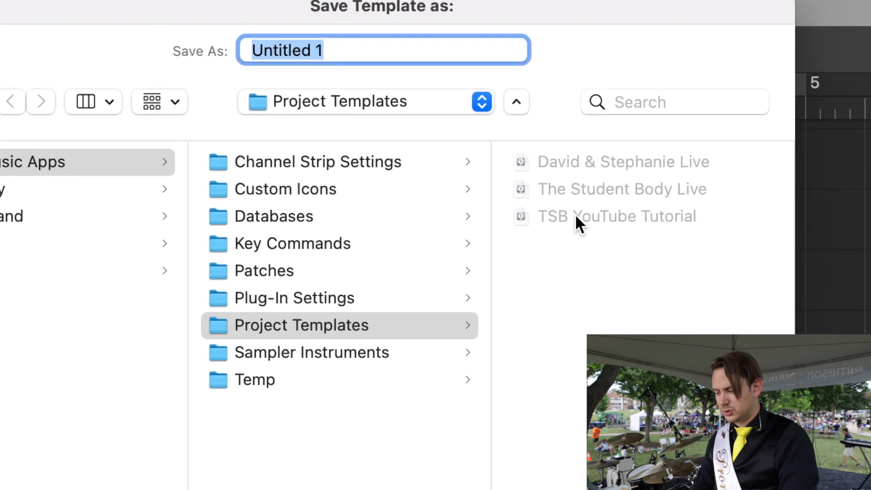
pyautogui.click(550, 164)
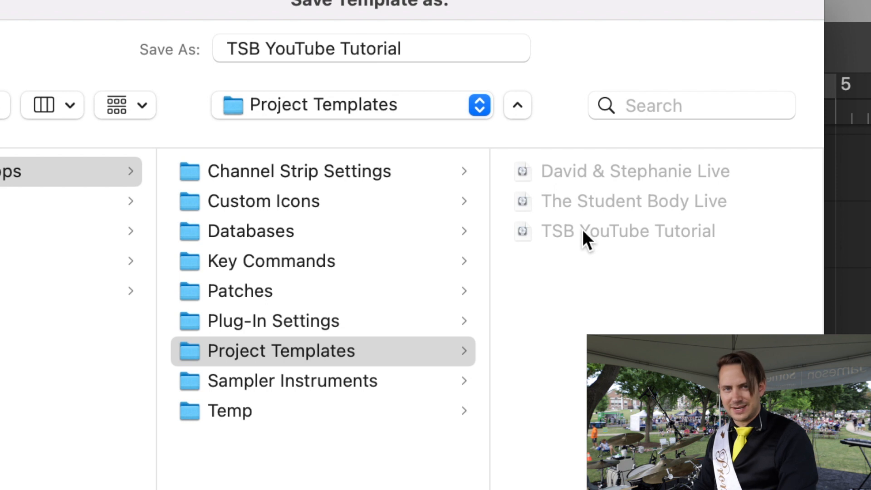
pyautogui.click(425, 411)
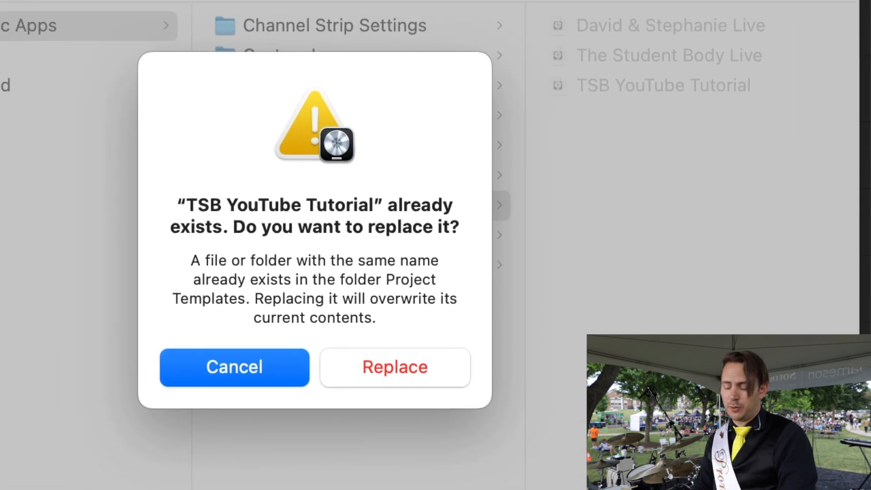
pyautogui.click(440, 371)
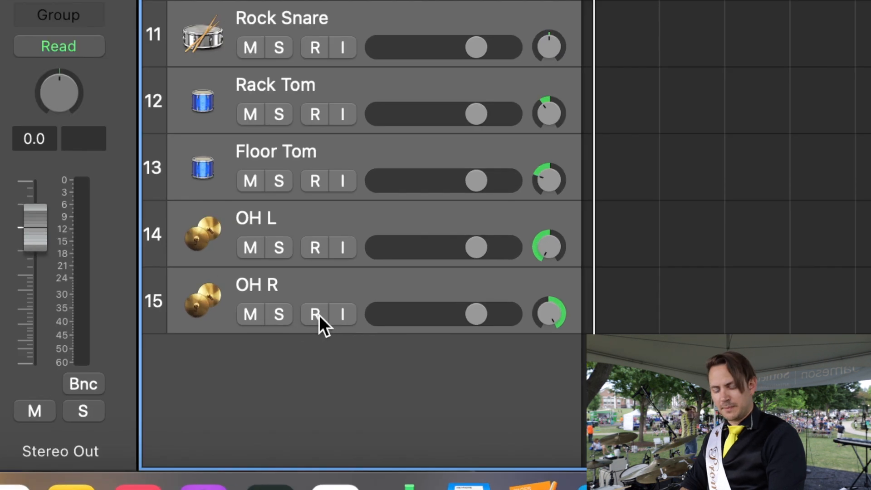
# Step: Record-enable the selected tracks in the 15-track live project, starting from OH R
pyautogui.click(320, 314)
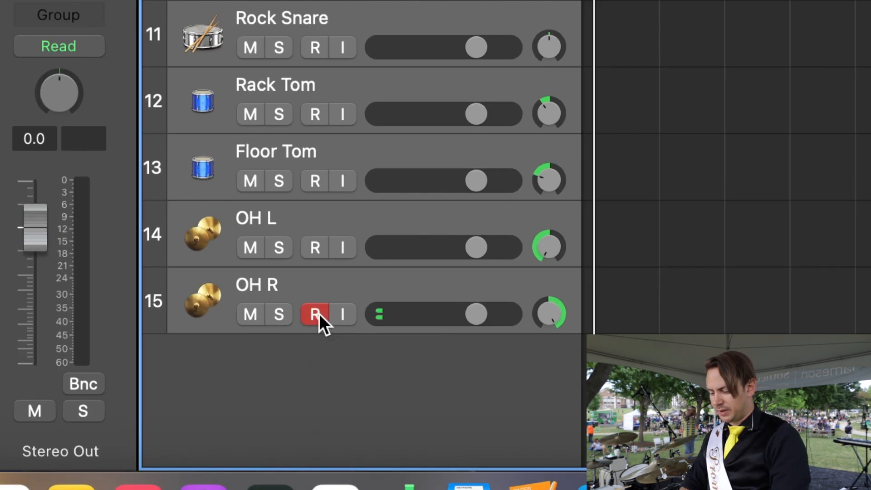